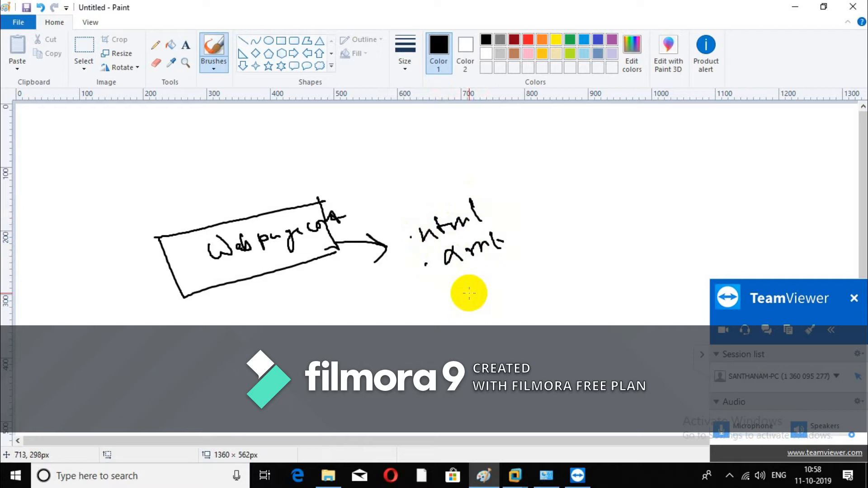
Freehand-draw braces and server-like outlines right of the file-type notes, plus a loop below the arrow.
mouse_move(514, 149)
mouse_down()
mouse_move(543, 223)
mouse_move(528, 274)
mouse_up()
mouse_move(564, 133)
mouse_down()
mouse_move(560, 168)
mouse_move(609, 255)
mouse_up()
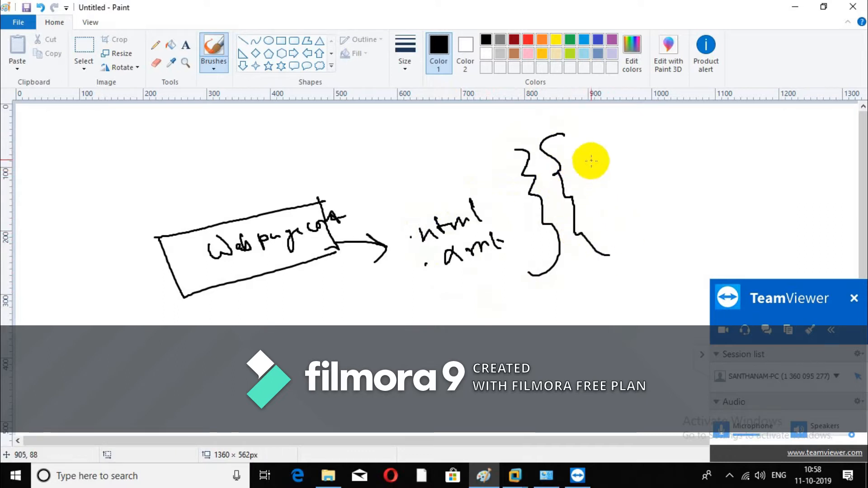
mouse_move(579, 130)
mouse_down()
mouse_move(622, 112)
mouse_move(642, 205)
mouse_move(626, 246)
mouse_up()
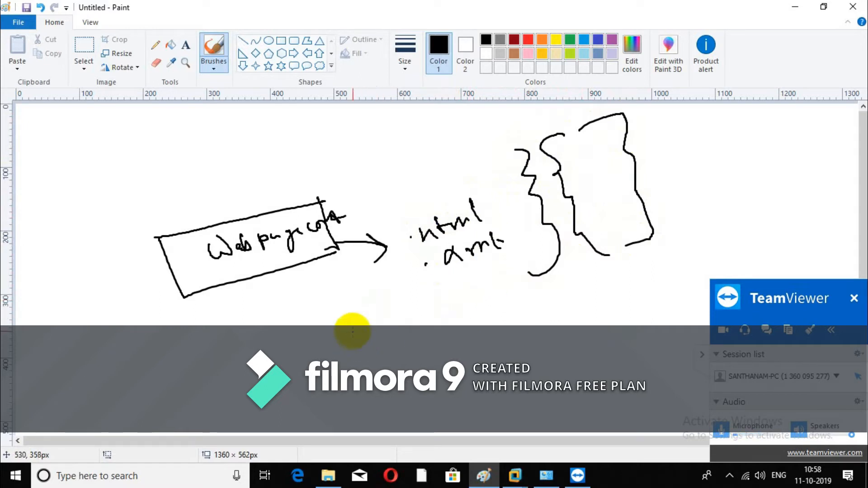
mouse_move(351, 325)
mouse_down()
mouse_move(357, 359)
mouse_move(397, 322)
mouse_move(366, 319)
mouse_move(391, 327)
mouse_move(447, 321)
mouse_up()
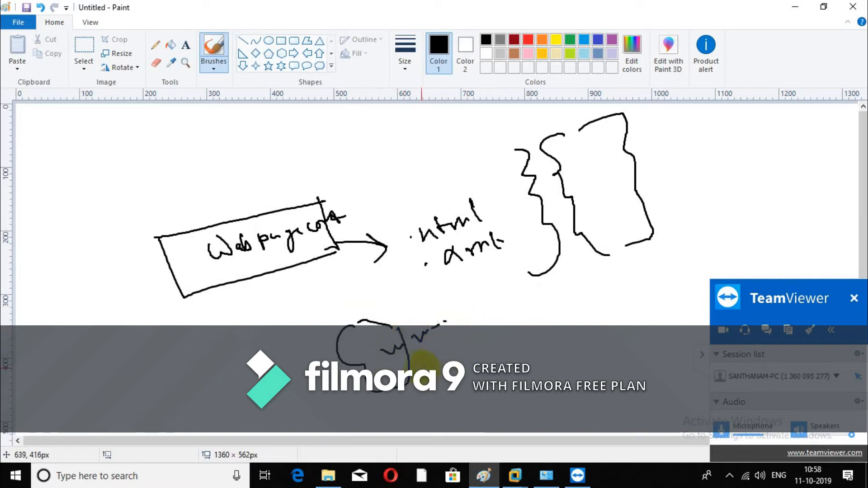
Handwrite 'IIS' inside an ellipse with a curve looping down and back into it.
mouse_move(492, 377)
mouse_down()
mouse_move(534, 314)
mouse_move(550, 320)
mouse_move(558, 294)
mouse_move(572, 313)
mouse_up()
drag(572, 288, 577, 308)
mouse_move(581, 283)
mouse_down()
mouse_move(574, 320)
mouse_move(594, 279)
mouse_move(572, 344)
mouse_move(598, 281)
mouse_up()
drag(532, 390, 542, 403)
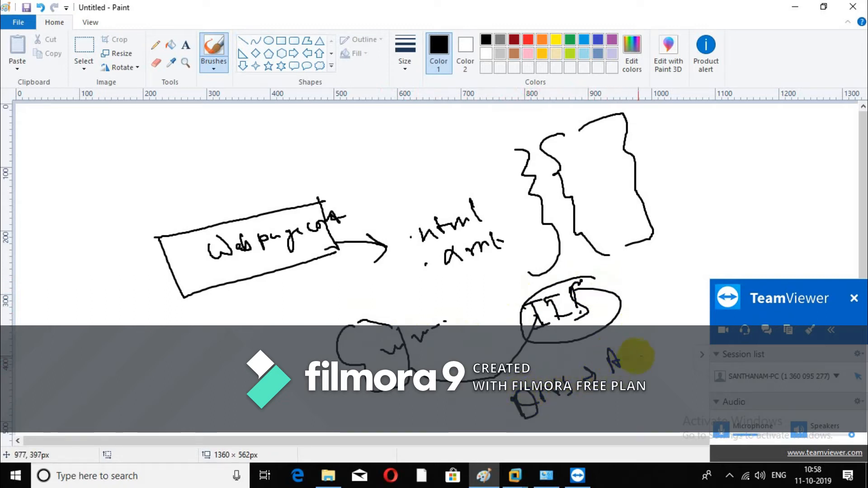
click(606, 313)
mouse_move(628, 356)
mouse_down()
mouse_move(591, 306)
mouse_move(630, 306)
mouse_up()
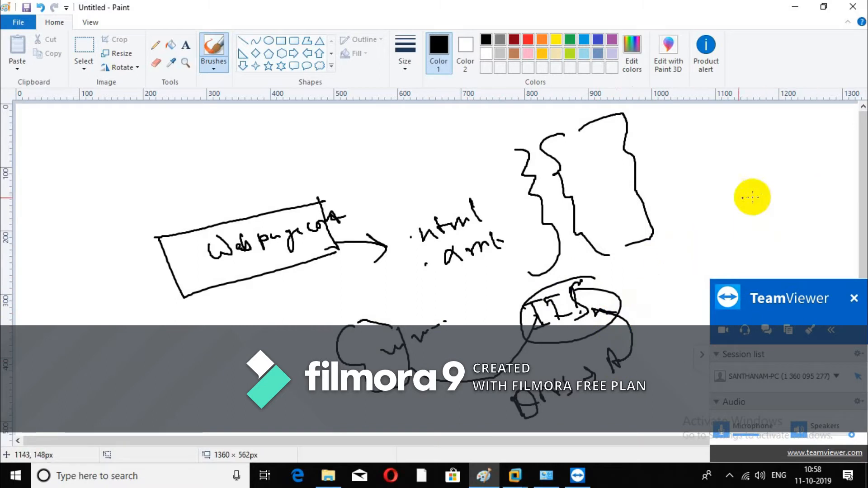
Handwrite an underlined www address at the right, then choose File > New.
mouse_move(692, 181)
mouse_down()
mouse_move(743, 180)
mouse_move(758, 158)
mouse_move(759, 174)
mouse_up()
click(768, 168)
mouse_move(774, 152)
mouse_down()
mouse_move(782, 161)
mouse_move(857, 129)
mouse_up()
drag(684, 234, 857, 172)
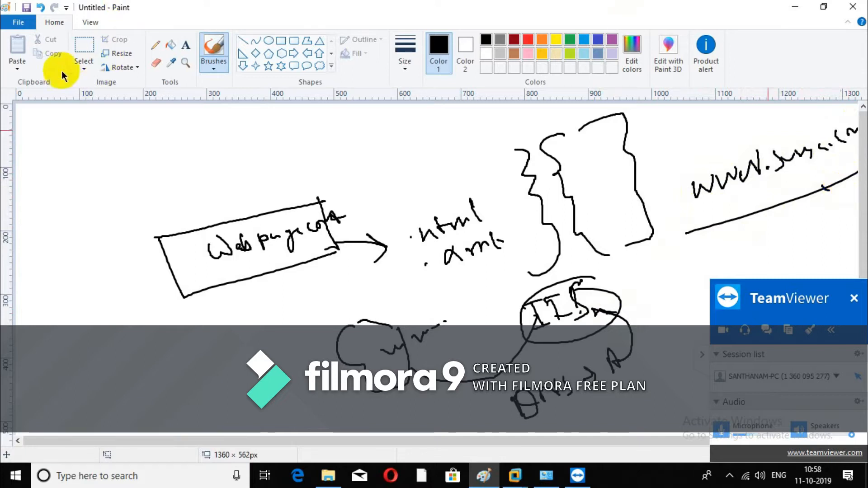
click(18, 23)
click(17, 43)
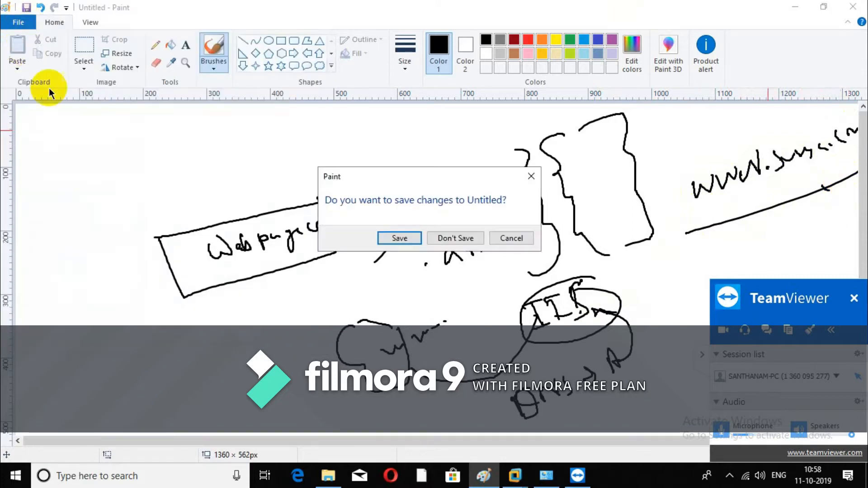
Discard the old sketch and handwrite 'DNS server' and 'Member server' on the blank canvas.
click(455, 238)
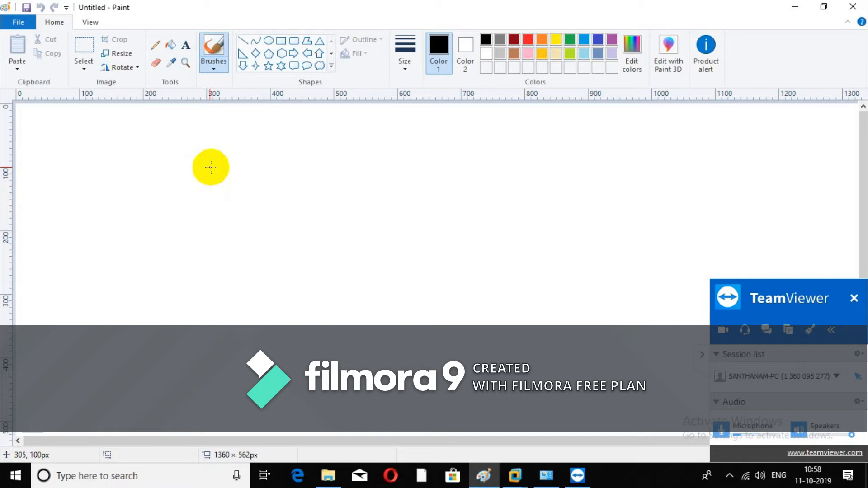
mouse_move(208, 167)
mouse_down()
mouse_move(210, 198)
mouse_move(230, 169)
mouse_move(268, 164)
mouse_up()
mouse_move(283, 135)
mouse_down()
mouse_move(296, 151)
mouse_move(330, 134)
mouse_up()
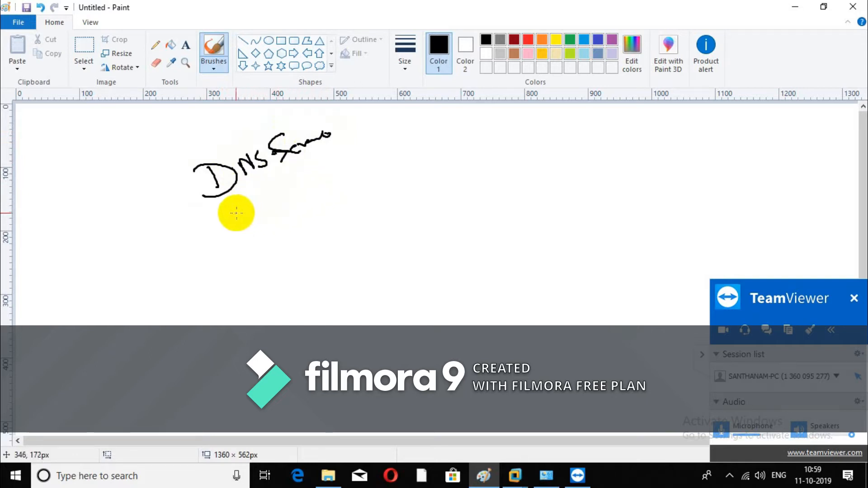
mouse_move(235, 209)
mouse_down()
mouse_move(248, 199)
mouse_move(283, 205)
mouse_move(377, 162)
mouse_up()
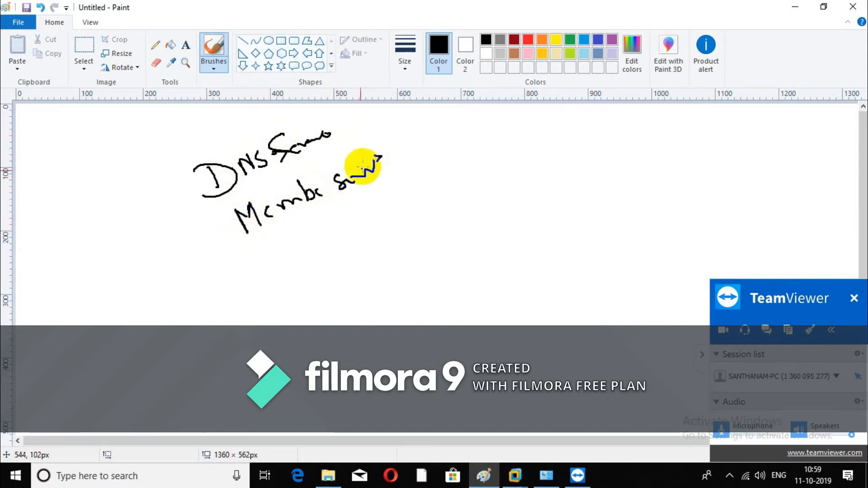
mouse_move(266, 253)
mouse_down()
mouse_move(279, 273)
mouse_move(287, 245)
mouse_up()
Write 'IIS Role' and 'Dotnet framework' as the third and fourth list lines.
drag(274, 274, 290, 270)
mouse_move(298, 239)
mouse_down()
mouse_move(308, 264)
mouse_move(310, 235)
mouse_up()
drag(302, 265, 318, 260)
drag(328, 229, 327, 246)
drag(359, 219, 366, 231)
drag(361, 212, 374, 225)
drag(375, 215, 408, 204)
mouse_move(321, 283)
mouse_down()
mouse_move(331, 298)
mouse_move(350, 280)
mouse_move(400, 264)
mouse_up()
drag(403, 240, 412, 257)
drag(406, 255, 438, 262)
drag(445, 244, 486, 219)
drag(496, 194, 525, 193)
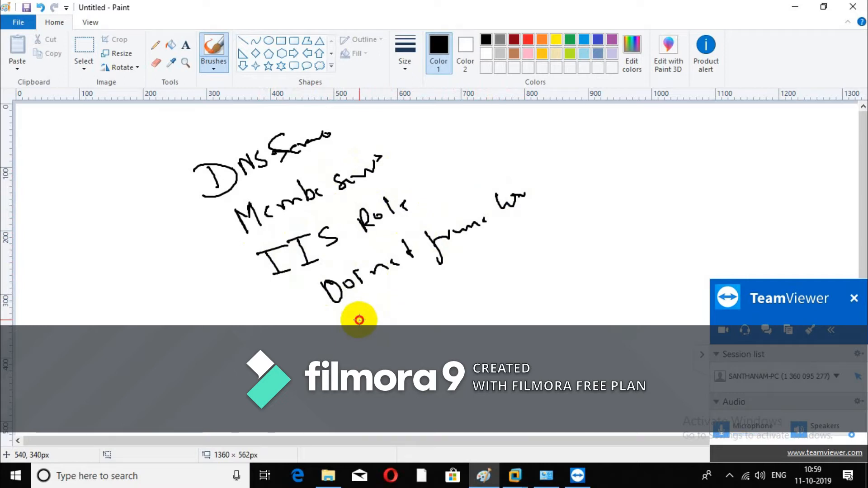
Write 'HTML code prep.' as the fifth list line.
drag(361, 324, 367, 335)
drag(370, 319, 376, 325)
drag(383, 313, 390, 324)
drag(377, 314, 425, 302)
drag(432, 289, 429, 302)
mouse_move(466, 276)
mouse_down()
mouse_move(465, 289)
mouse_move(501, 264)
mouse_move(536, 264)
mouse_up()
drag(531, 249, 550, 243)
drag(552, 244, 583, 229)
click(588, 224)
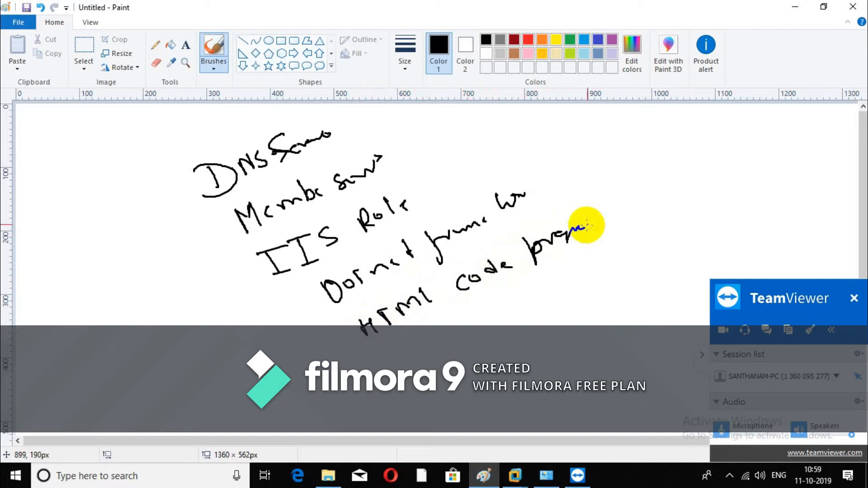
Draw a freehand outline curving around the left and right sides of the prerequisite list.
mouse_move(146, 186)
mouse_down()
mouse_move(277, 309)
mouse_move(429, 409)
mouse_up()
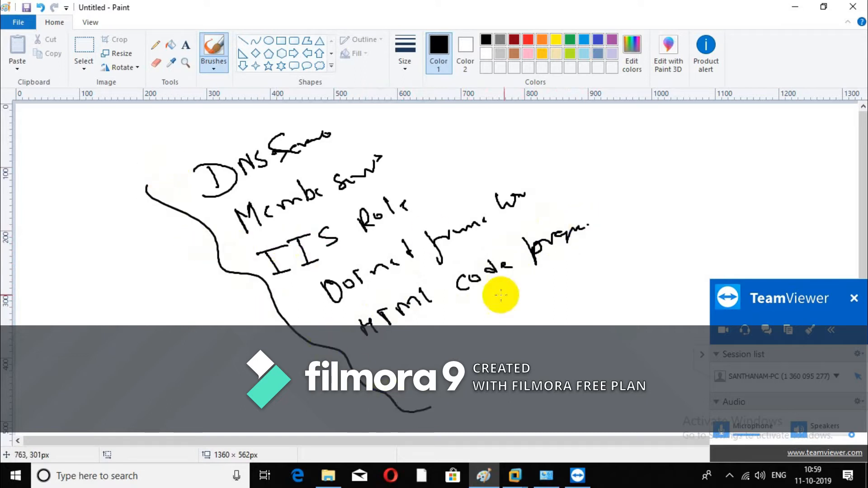
drag(464, 119, 606, 293)
drag(520, 180, 534, 195)
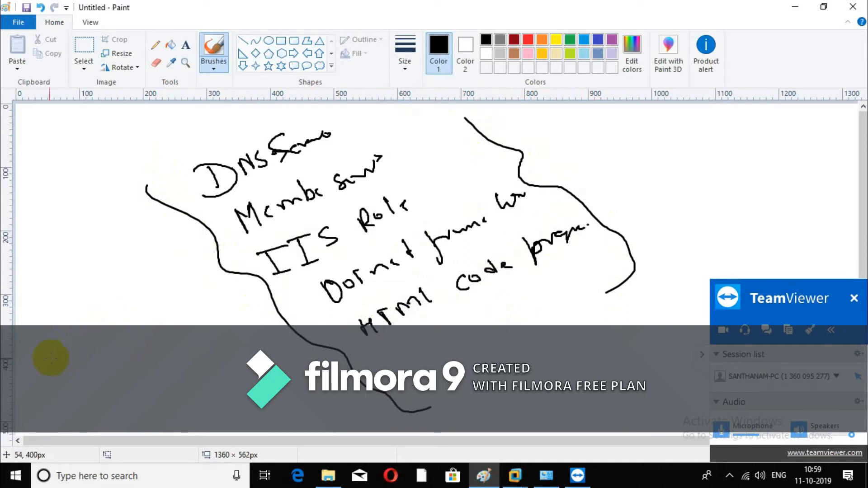
Add arrows with short notes at the lower left, enclosed by a bracket and a curve.
drag(50, 367, 78, 361)
mouse_move(84, 337)
mouse_down()
mouse_move(91, 353)
mouse_move(140, 316)
mouse_move(127, 355)
mouse_up()
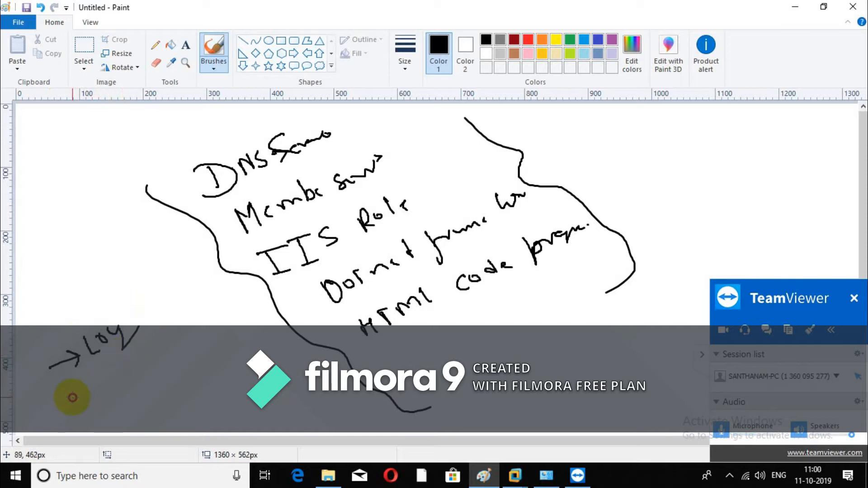
drag(113, 388, 132, 371)
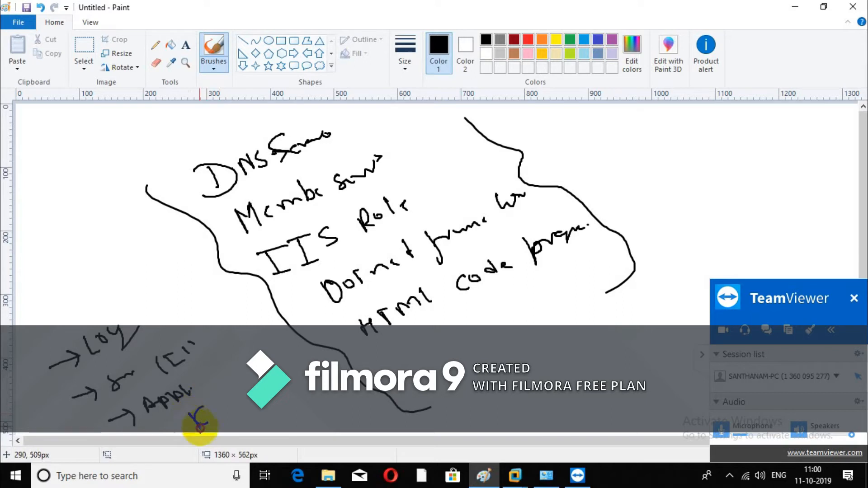
mouse_move(162, 291)
mouse_down()
mouse_move(204, 339)
mouse_move(251, 430)
mouse_up()
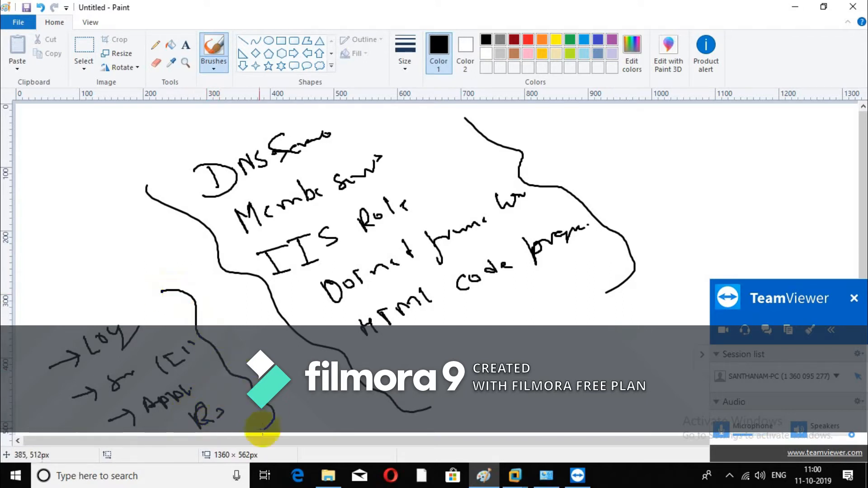
drag(48, 320, 120, 427)
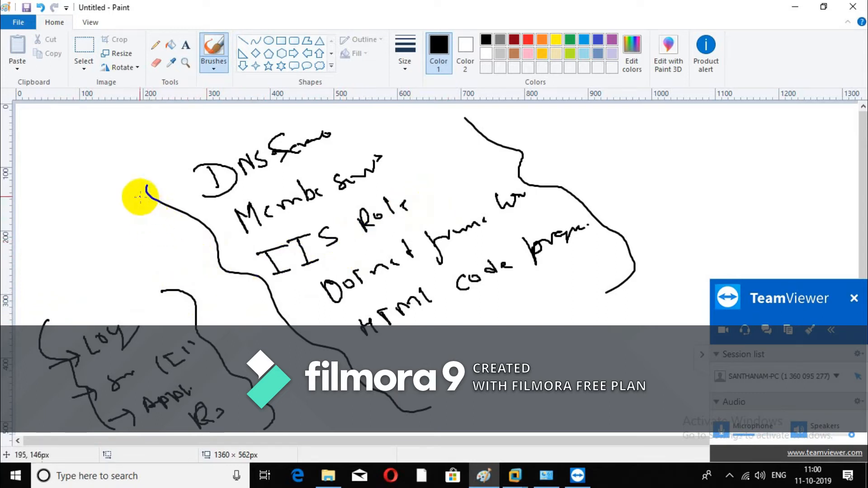
Extend the outline up toward the top of the list.
drag(150, 182, 261, 112)
click(763, 53)
key(e)
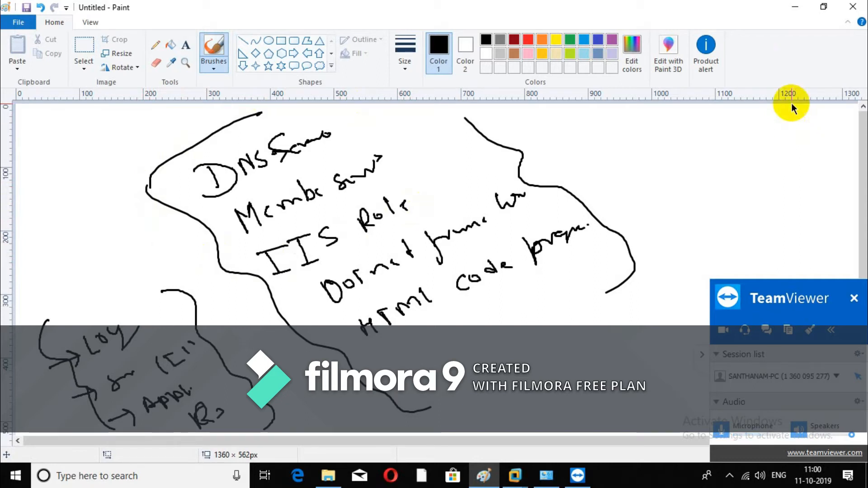
Minimize Paint and bring VMware Workstation forward on the DC01 machine.
click(795, 7)
click(575, 478)
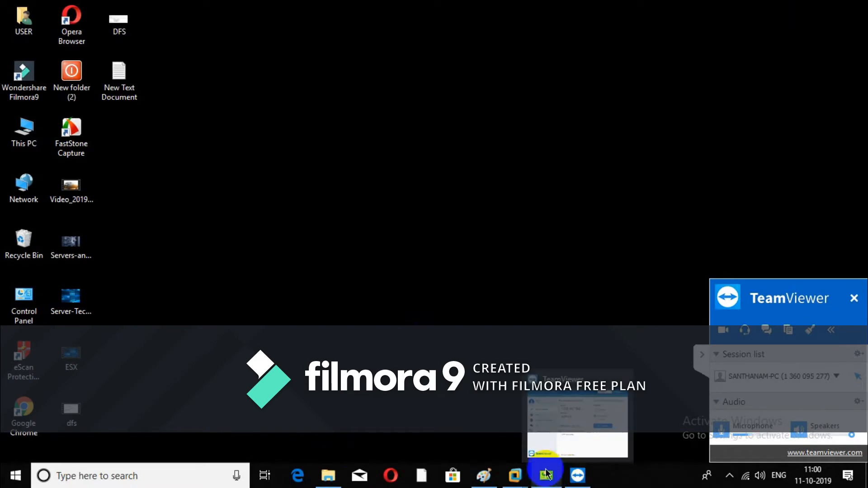
click(54, 405)
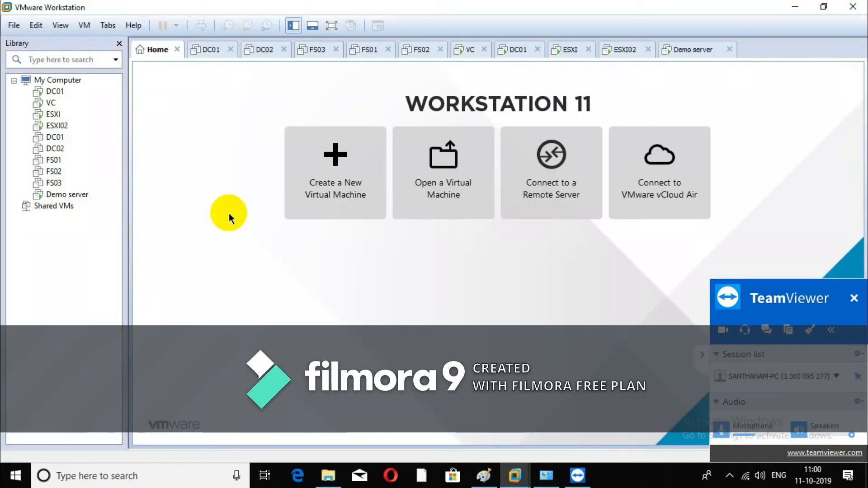
click(59, 94)
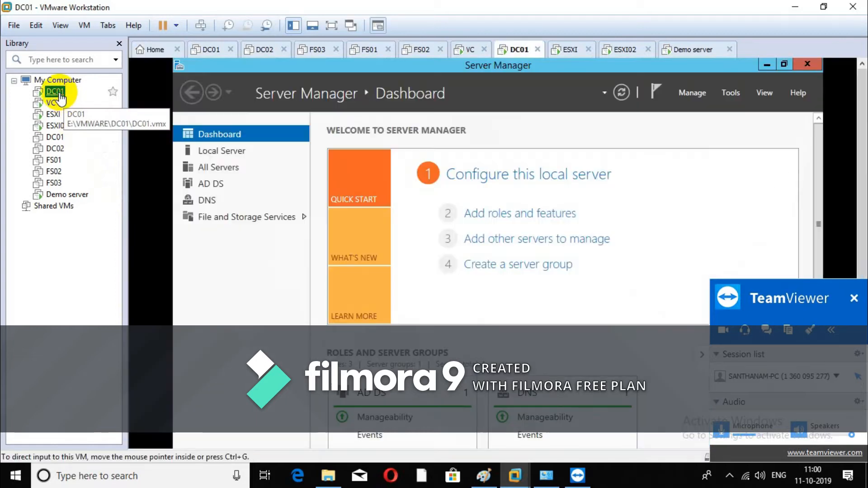
Close Server Manager on DC01 and shut down the DC01 guest from its Start screen.
click(805, 65)
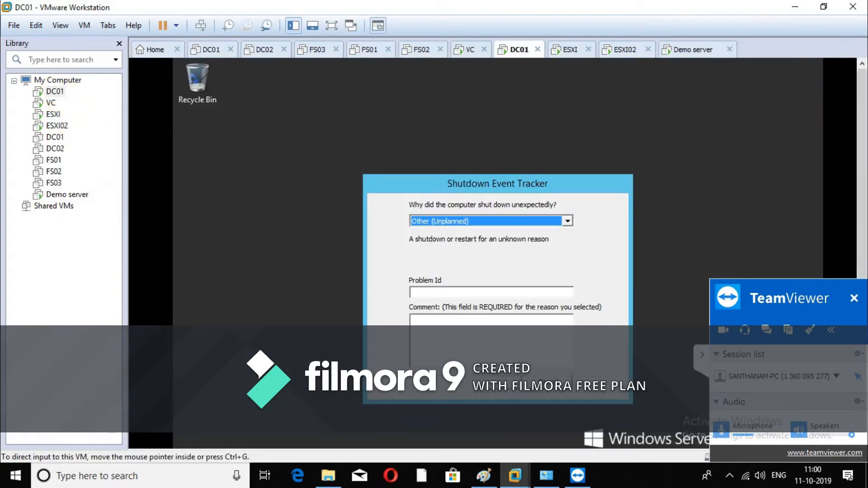
click(561, 285)
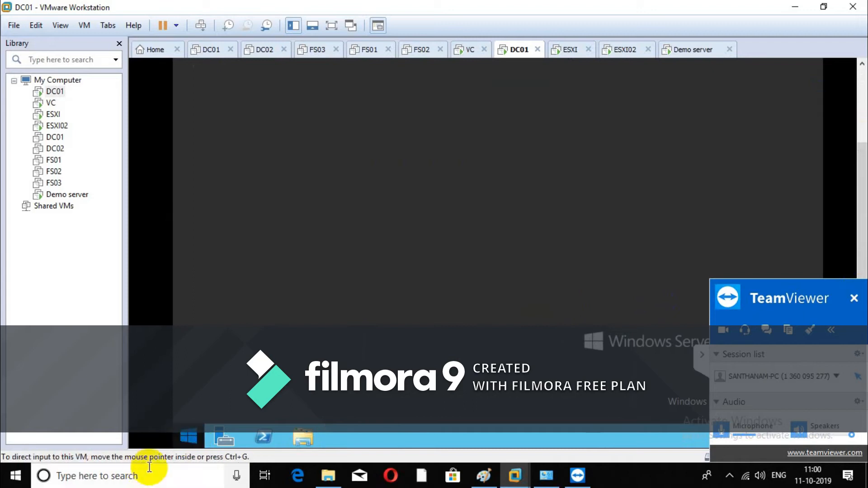
click(190, 435)
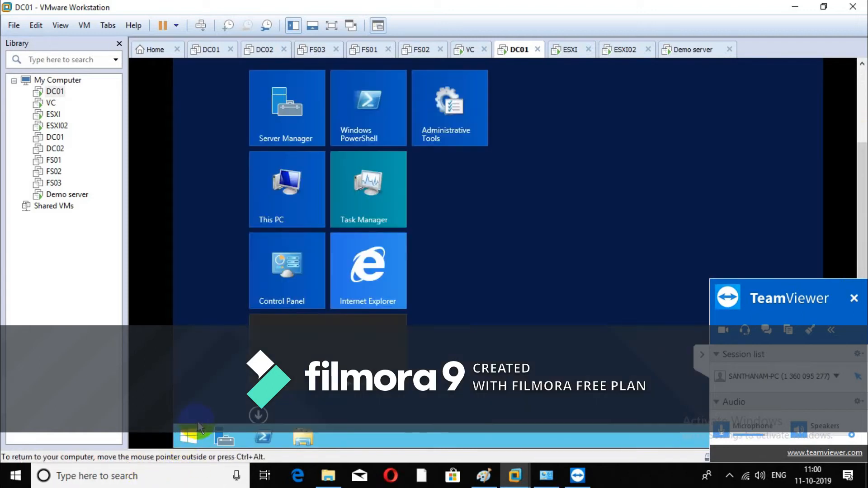
click(188, 433)
click(188, 433)
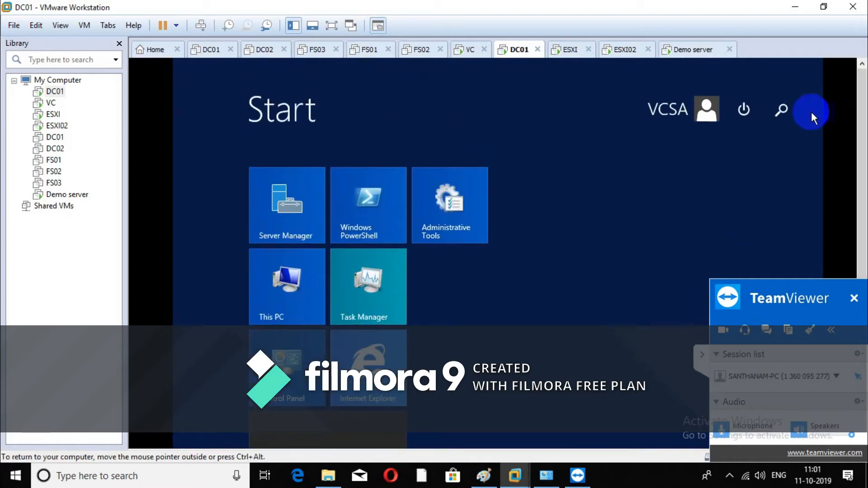
click(744, 111)
click(737, 152)
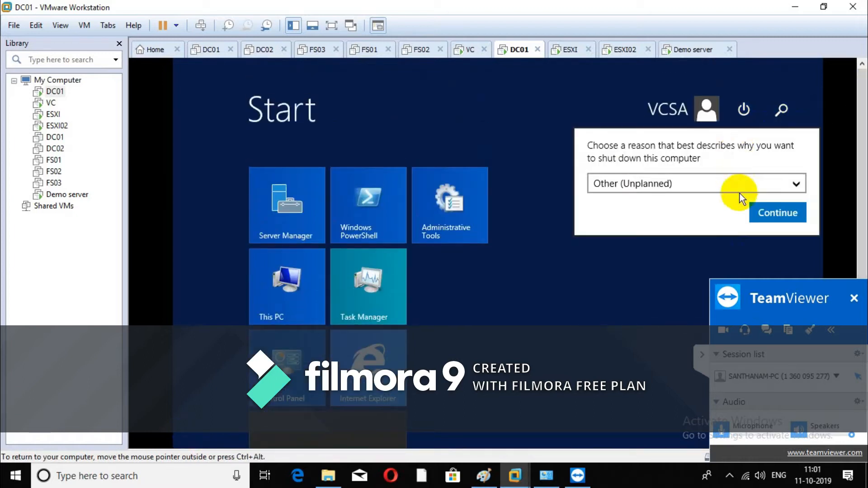
click(764, 211)
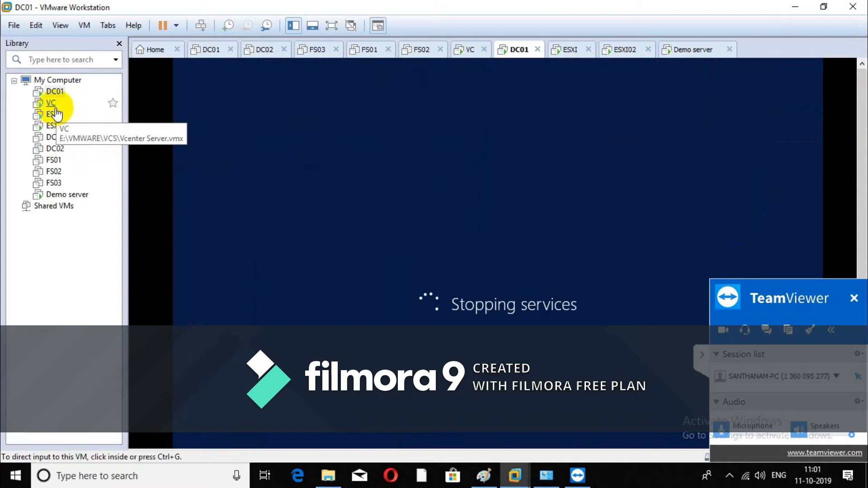
Close the vSphere Client and shut down the VC guest with reason Other (Unplanned).
click(50, 103)
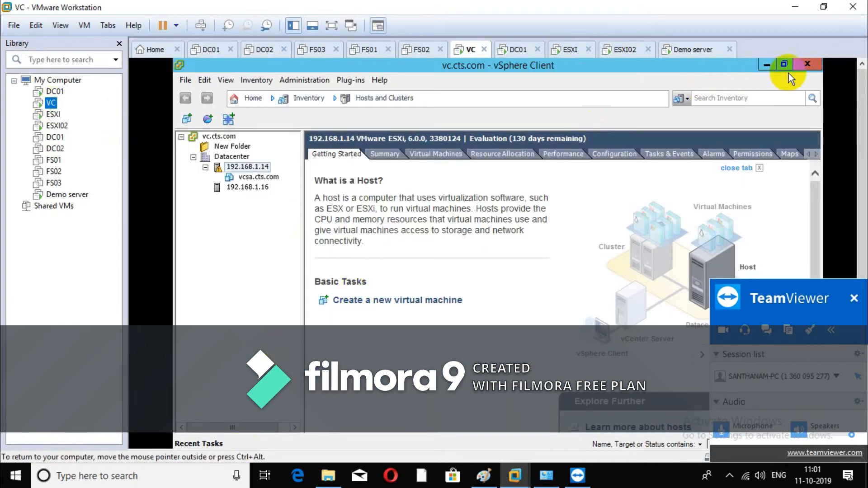
click(803, 65)
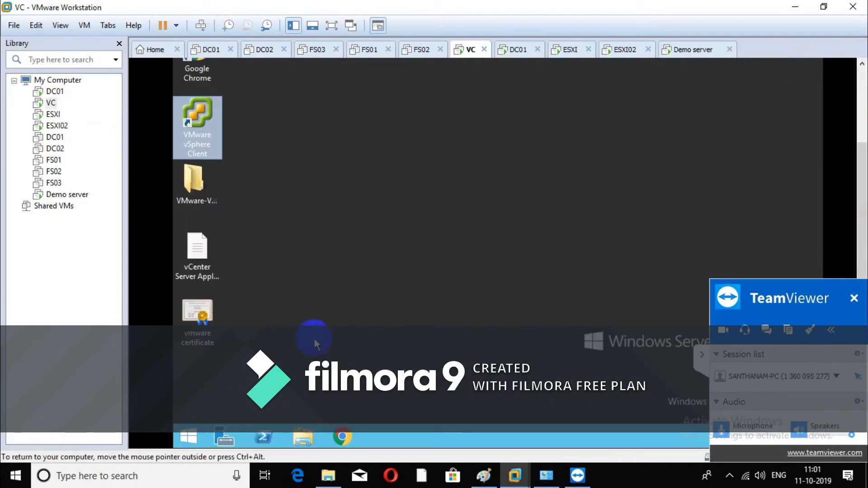
click(191, 436)
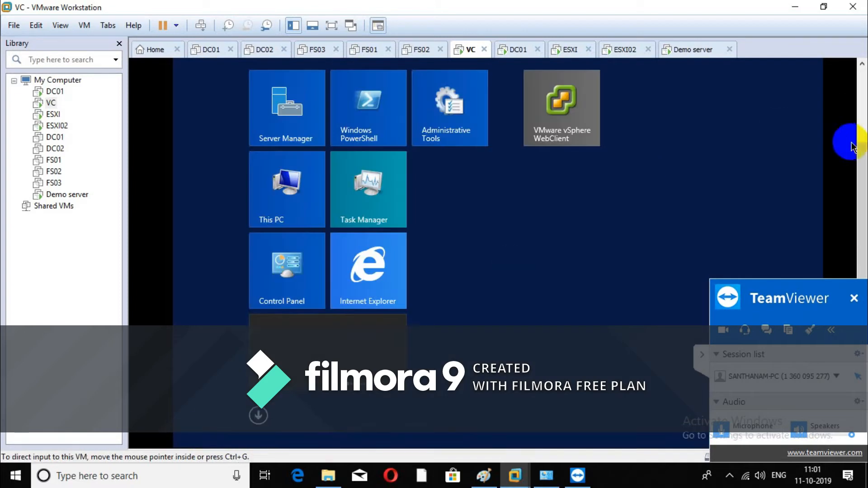
drag(859, 174, 855, 93)
click(752, 102)
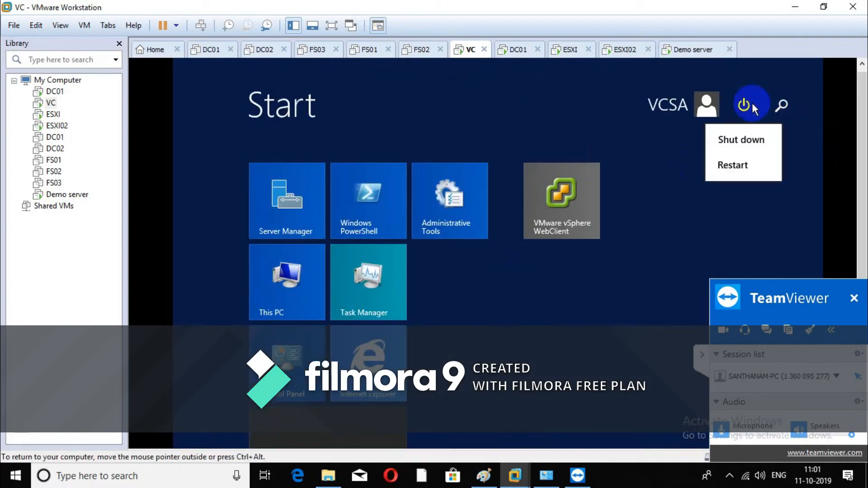
click(747, 134)
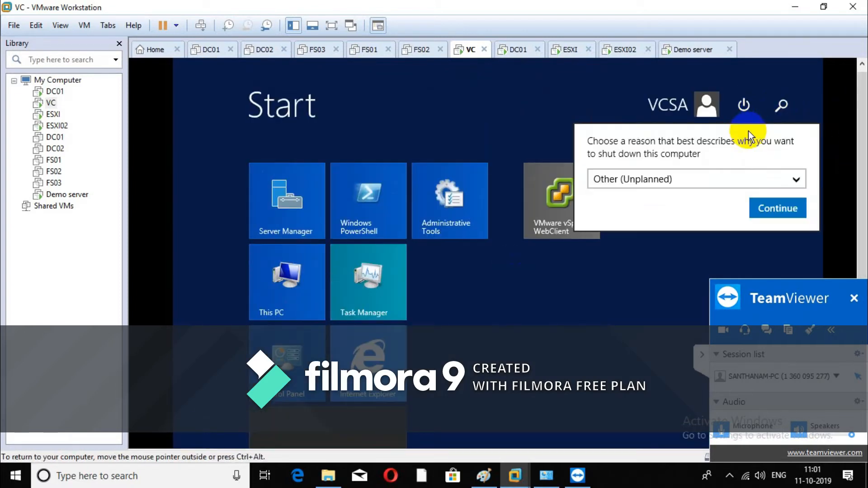
click(760, 208)
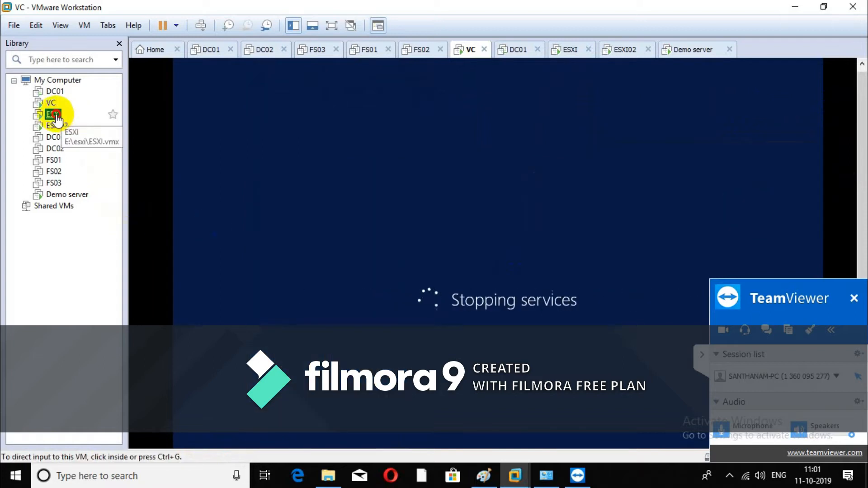
click(52, 115)
drag(858, 176, 858, 274)
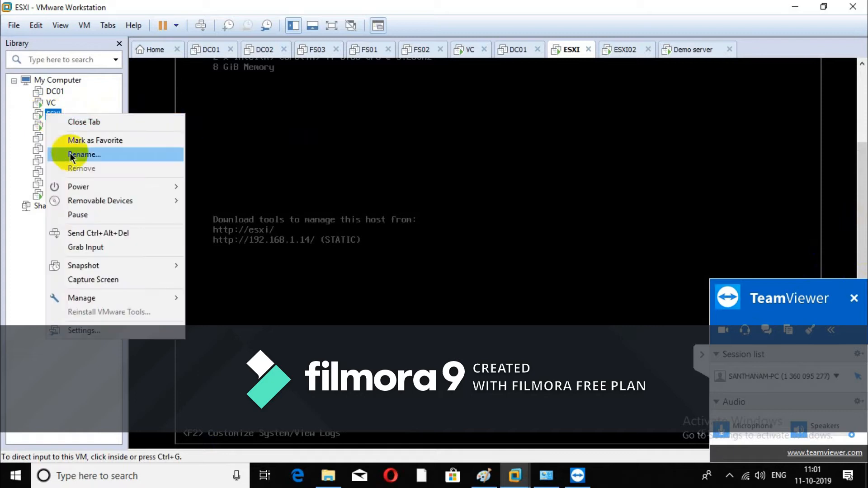
Power off the ESXI and ESXI02 virtual machines.
mouse_move(100, 186)
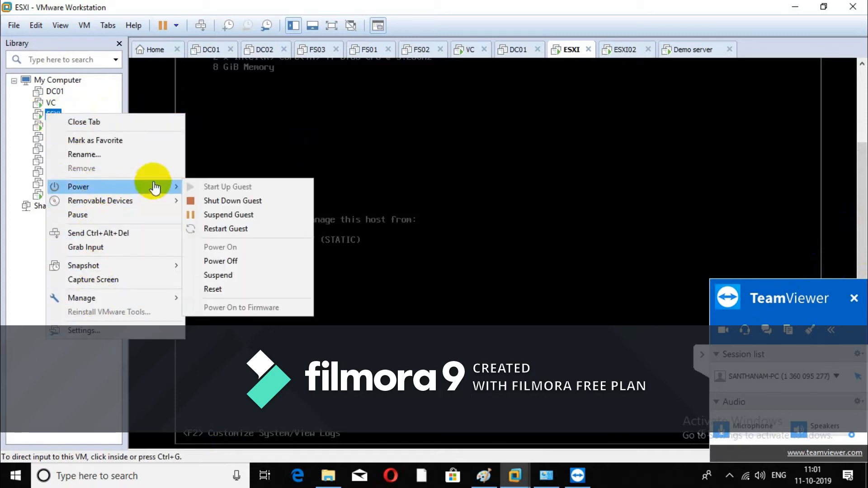
click(231, 259)
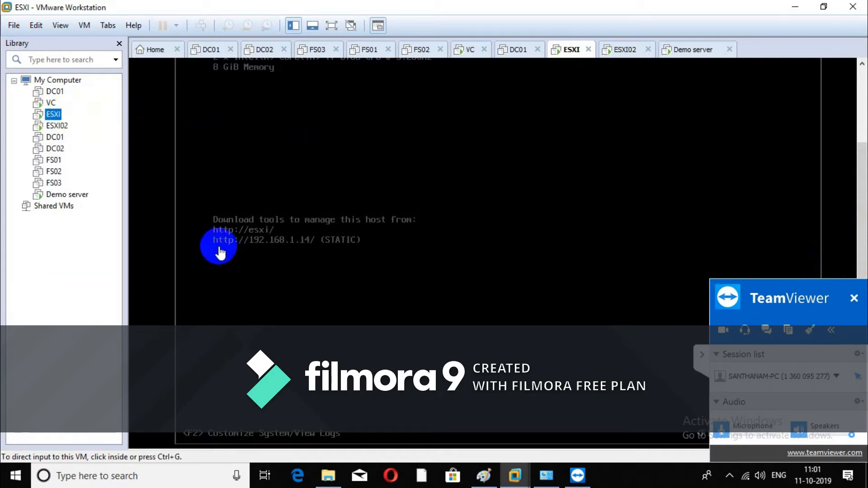
click(57, 126)
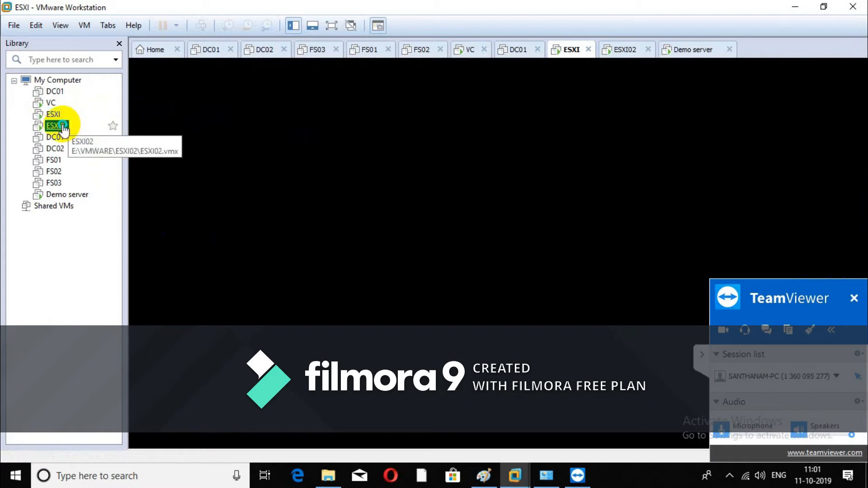
right_click(57, 127)
mouse_move(156, 197)
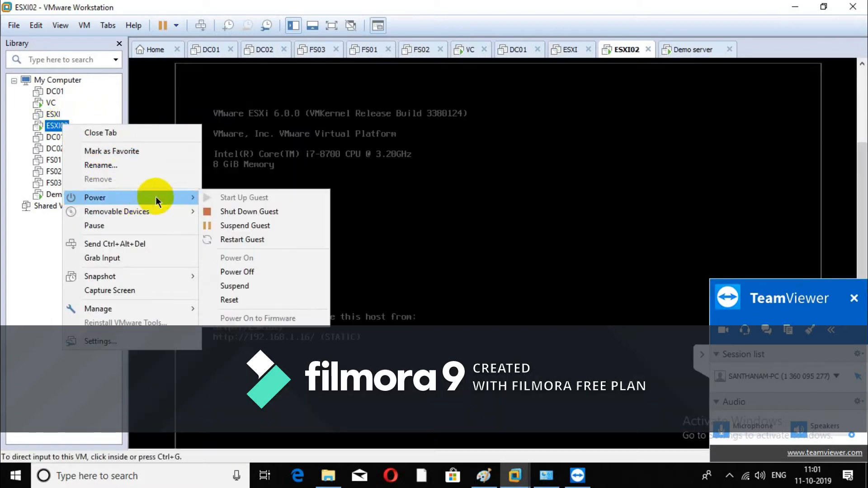
click(255, 274)
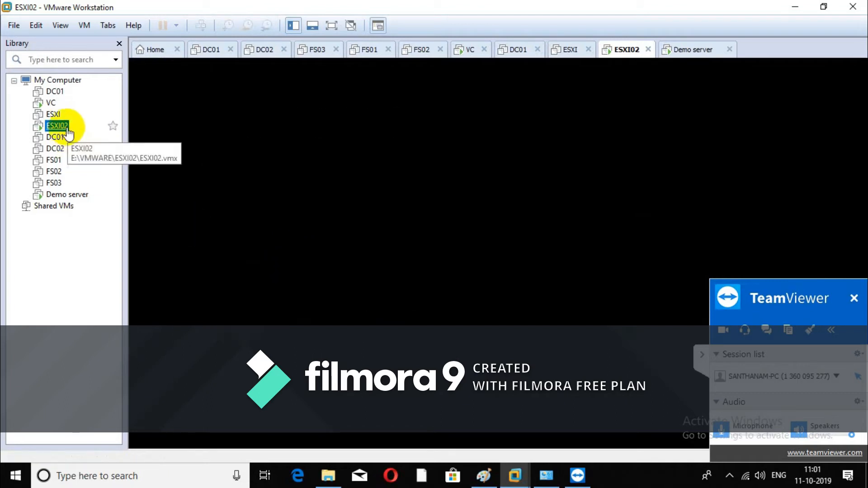
Power off the VC and Demo server virtual machines.
click(51, 104)
double_click(51, 105)
right_click(52, 105)
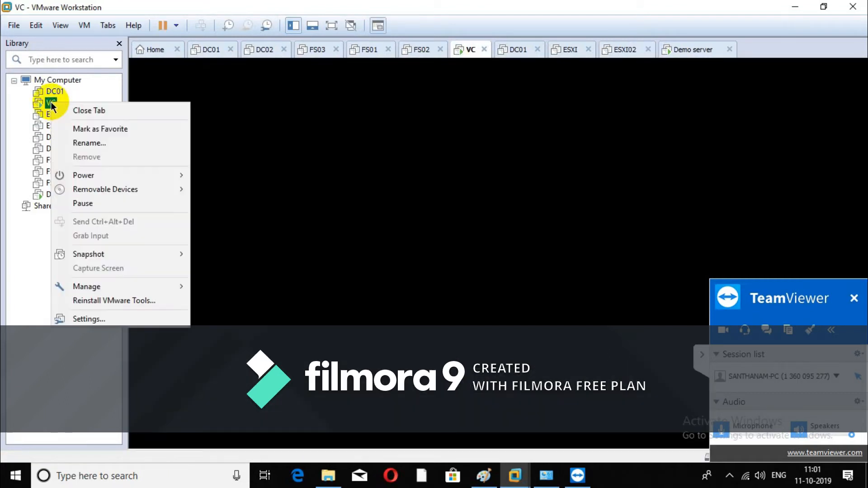
mouse_move(118, 176)
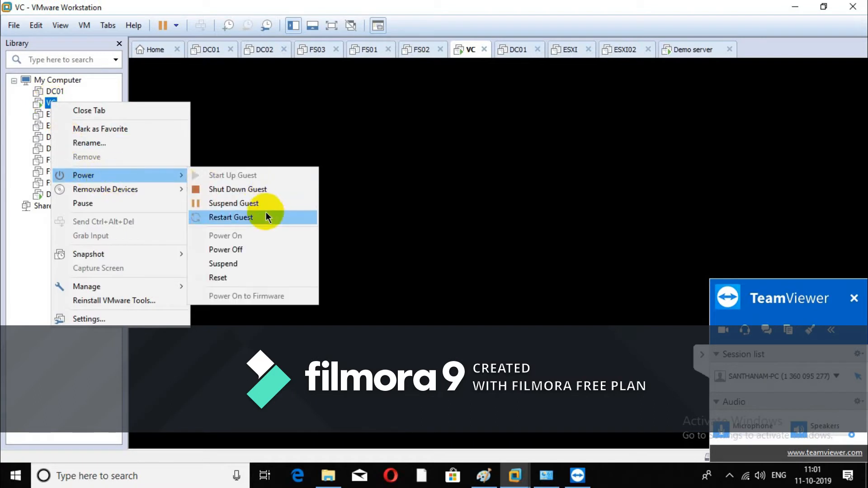
click(256, 254)
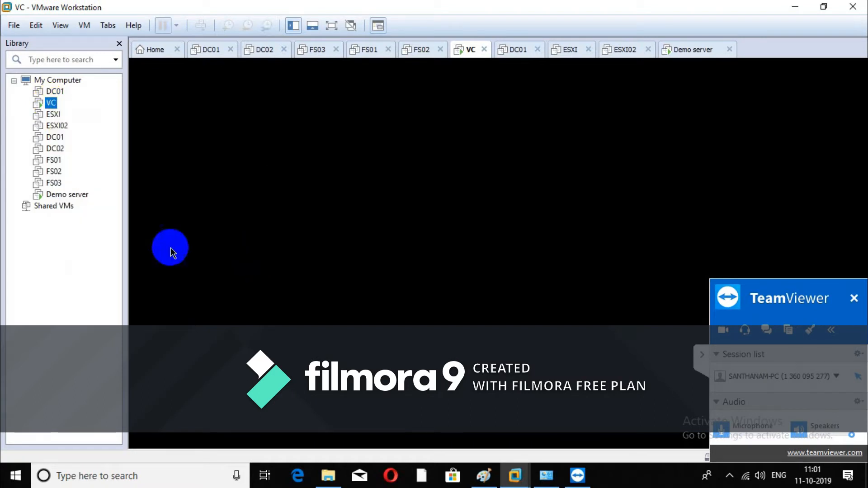
click(73, 199)
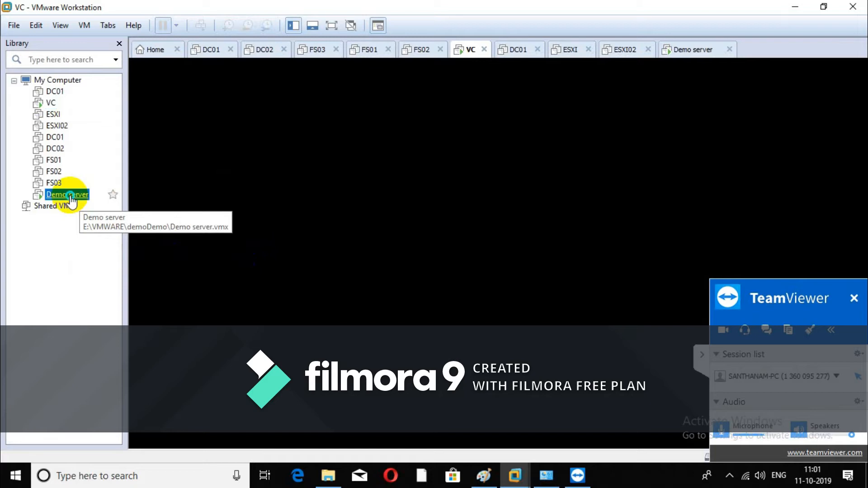
right_click(73, 199)
mouse_move(124, 272)
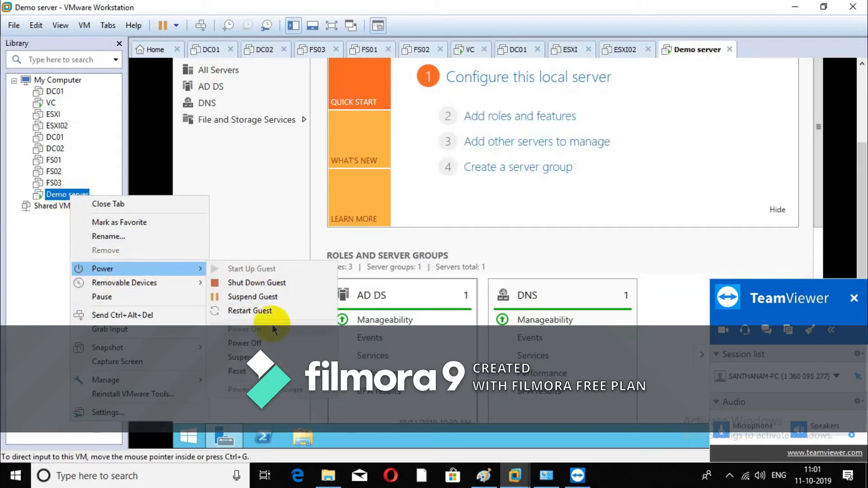
click(264, 345)
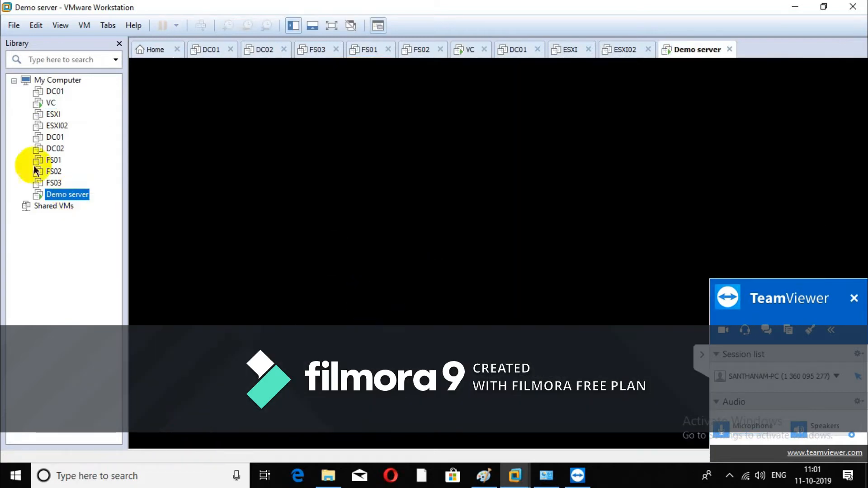
Power on the DC01 virtual machine.
click(56, 139)
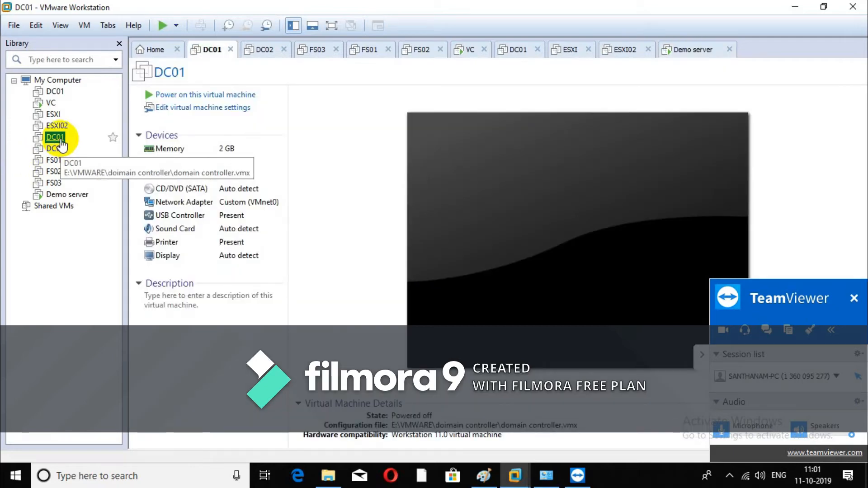
click(50, 102)
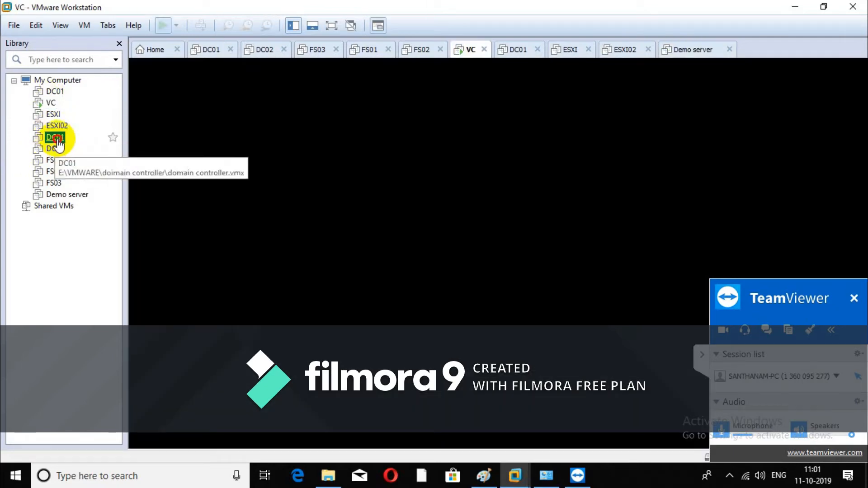
click(54, 137)
click(167, 95)
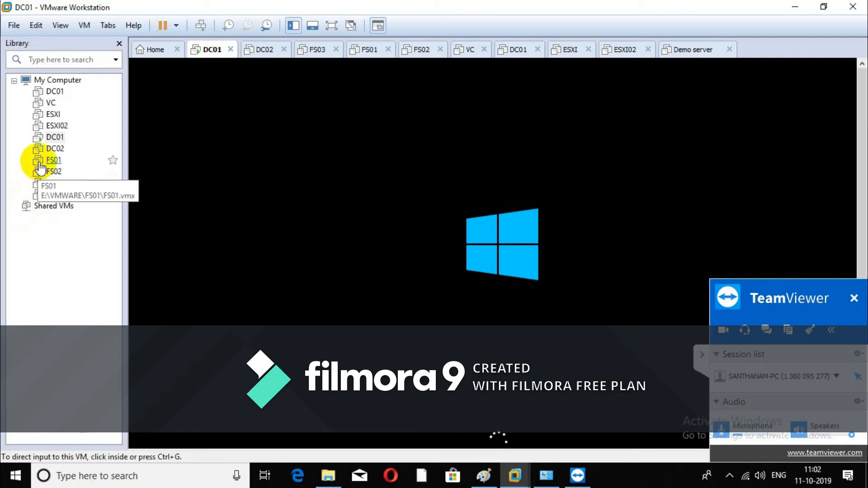
Check the booting DC01 console, then select FS01 and power it on.
click(61, 152)
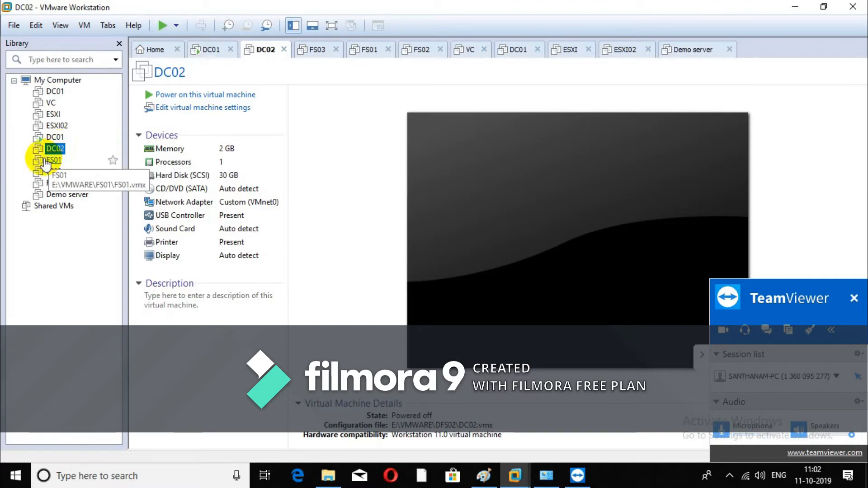
click(50, 138)
click(341, 153)
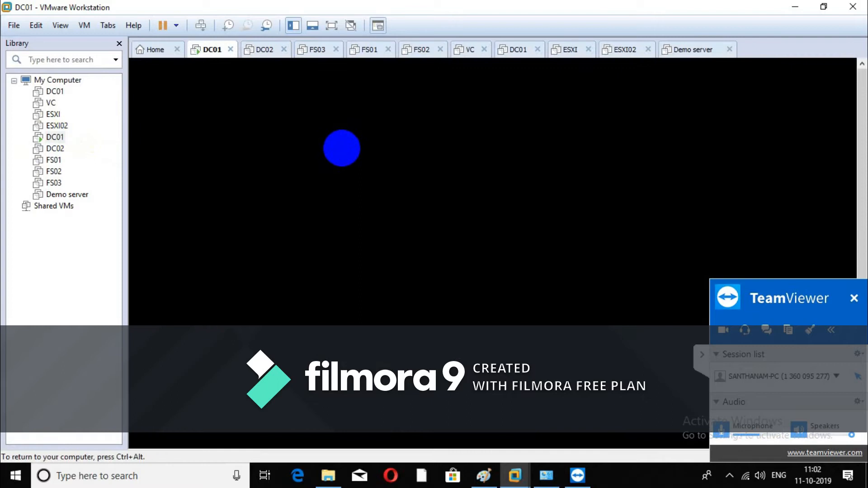
key(ctrl+alt)
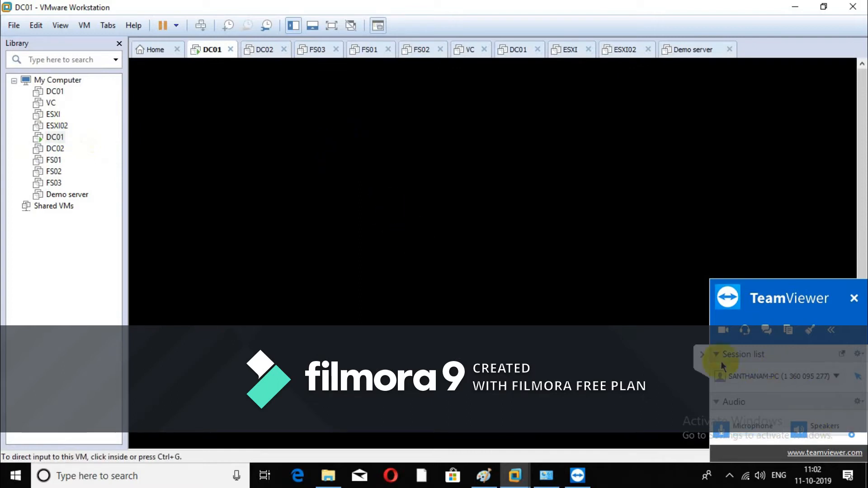
click(703, 359)
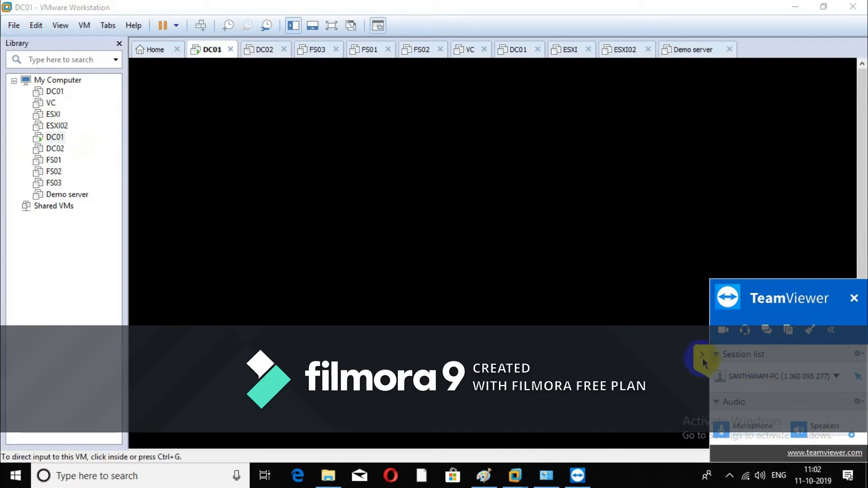
click(60, 163)
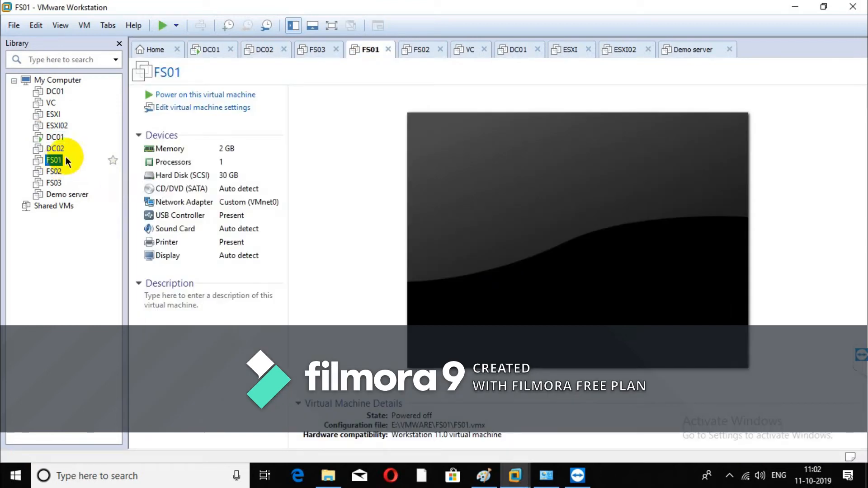
click(211, 95)
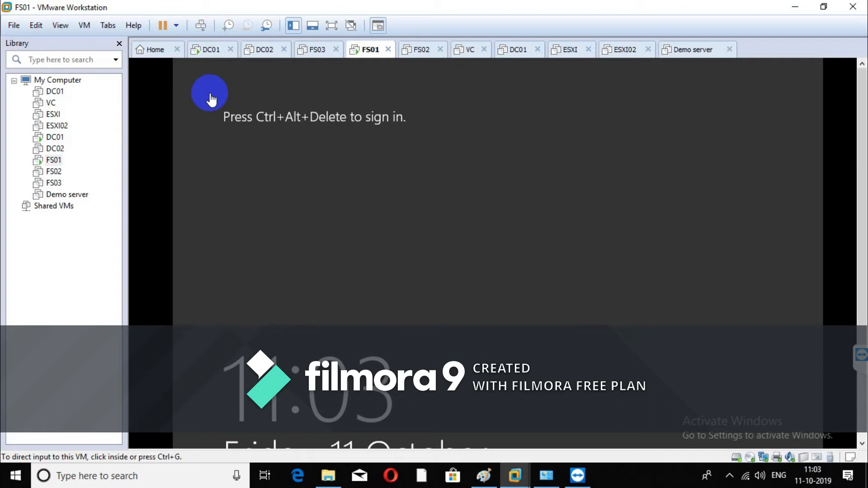
Send Ctrl+Alt+Del to FS01 and sign in as Other user with the domain account name and password.
right_click(54, 163)
click(123, 283)
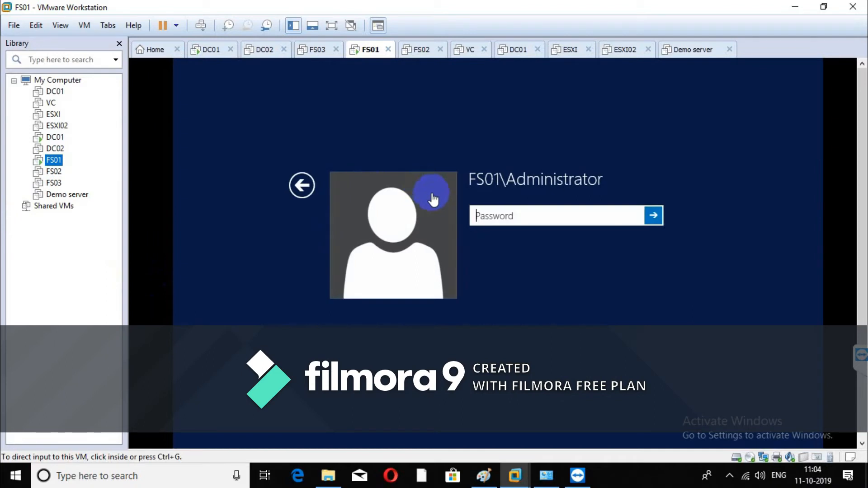
click(528, 218)
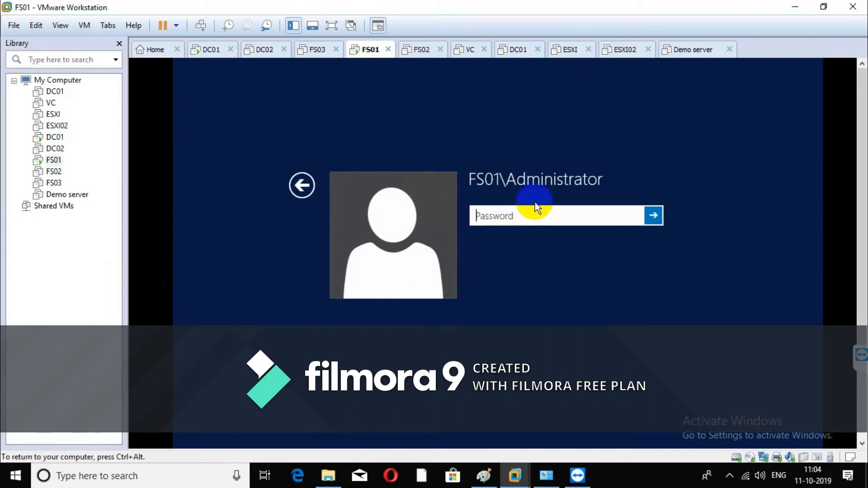
click(300, 186)
click(540, 224)
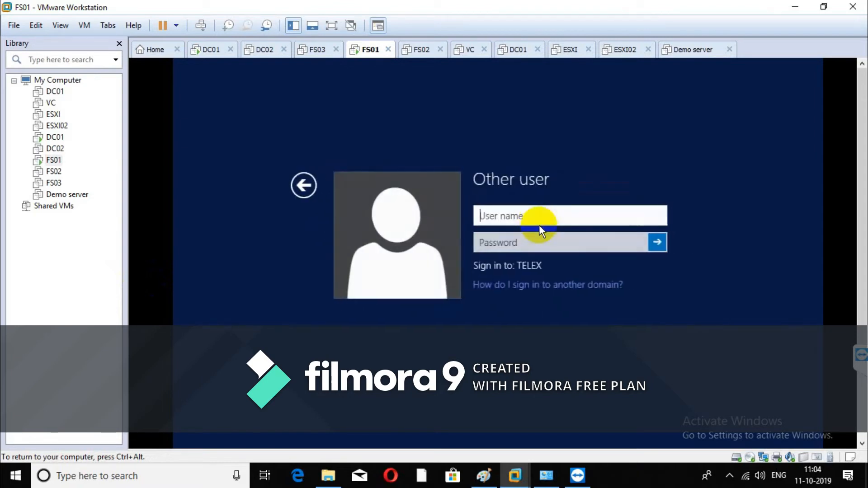
text(s)
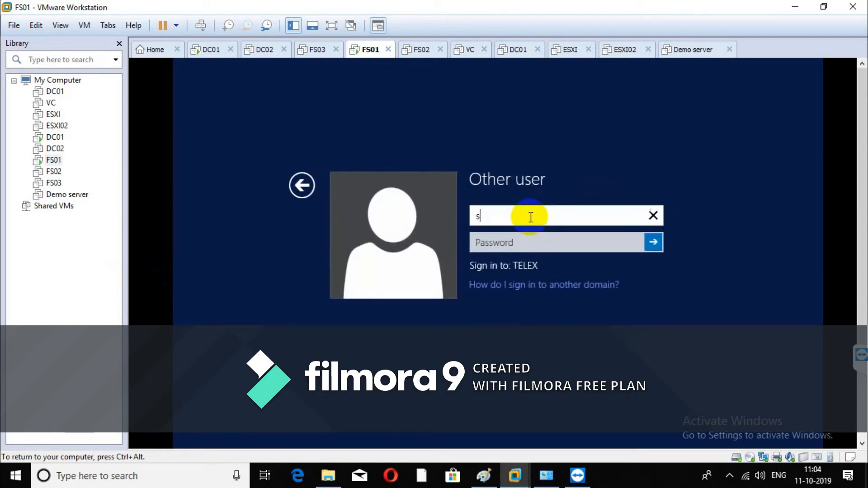
text(iddharthar)
key(Tab)
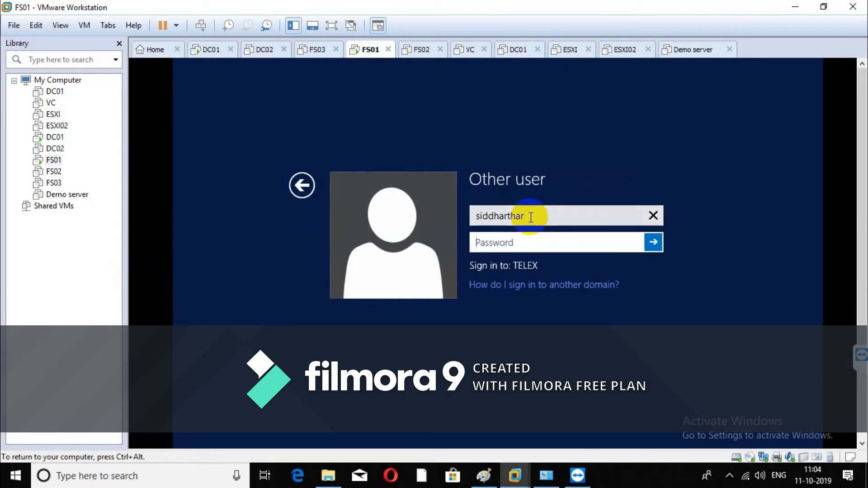
text(***********)
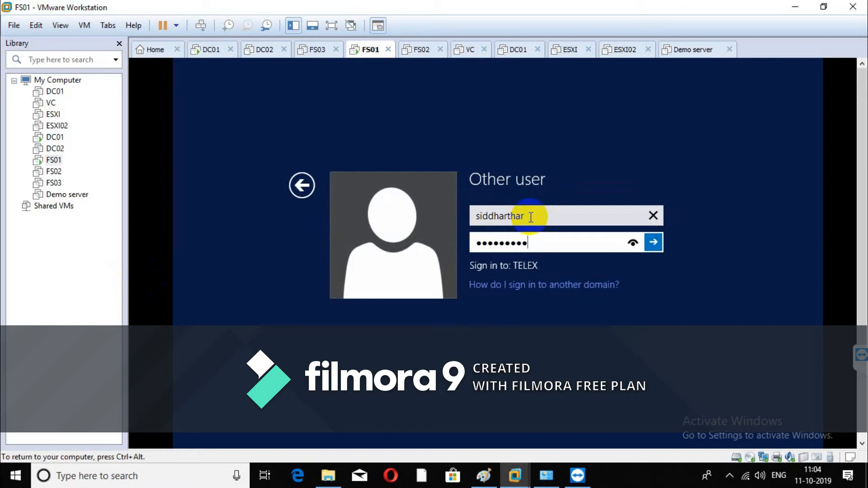
key(Return)
key(Return)
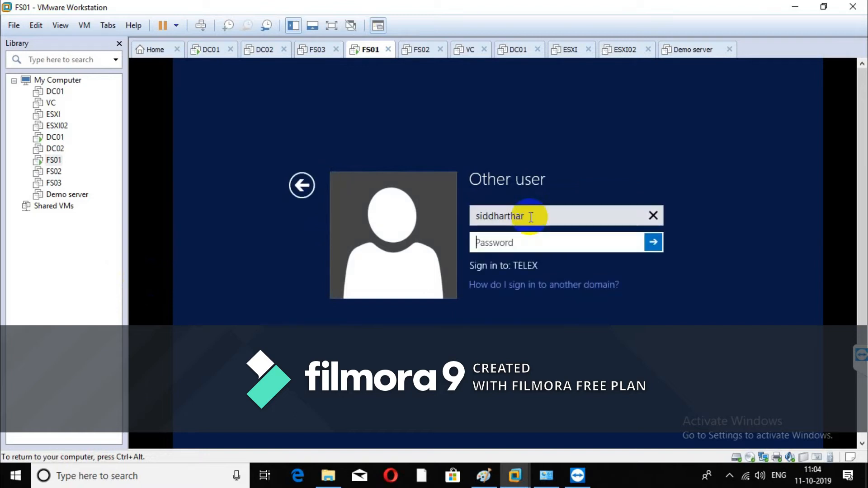
text(******)
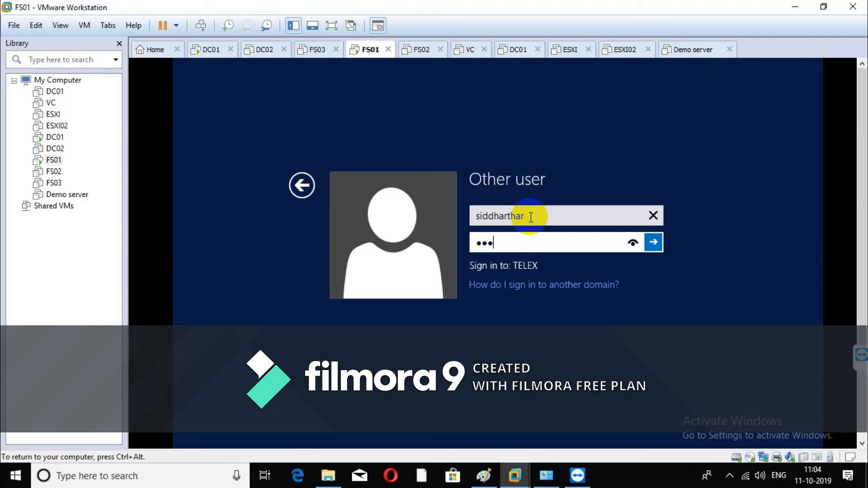
text(****)
key(Return)
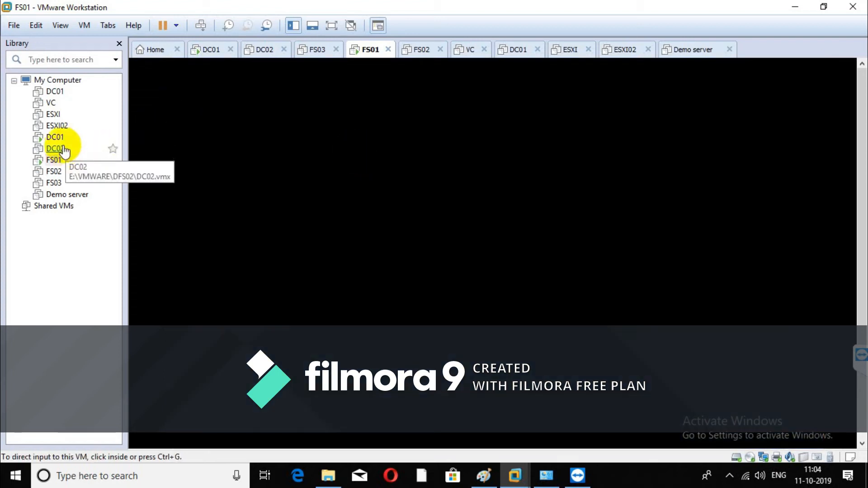
Run logoff in PowerShell on the DC01 guest to sign the user out.
click(58, 138)
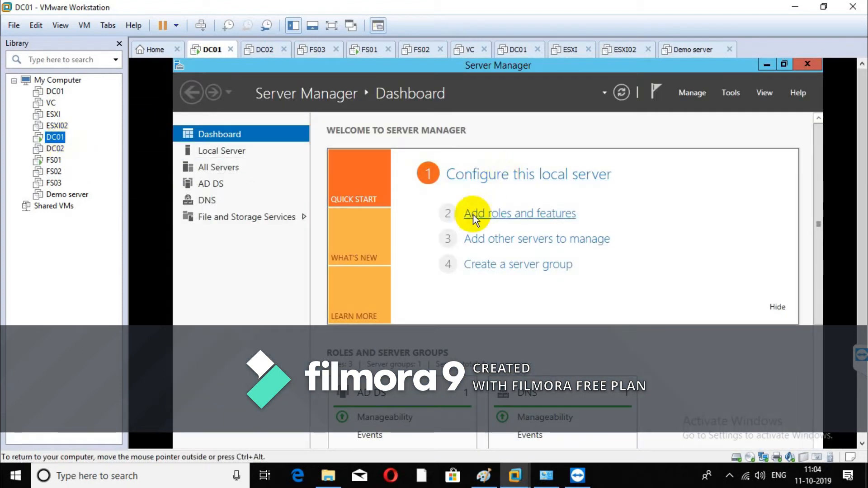
drag(863, 223, 862, 311)
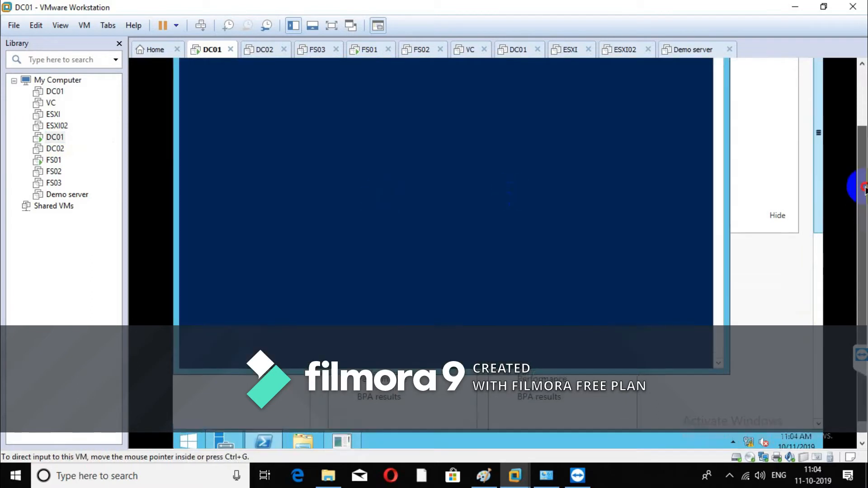
click(489, 173)
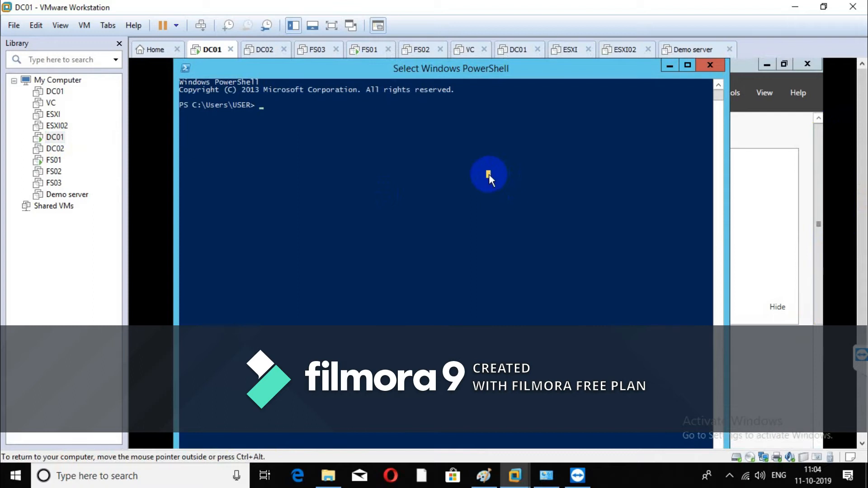
key(Escape)
text(logoff)
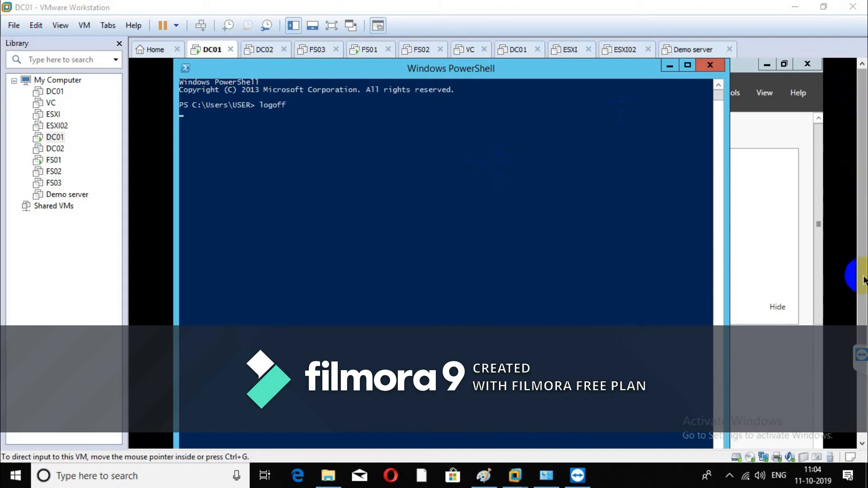
click(828, 331)
click(77, 159)
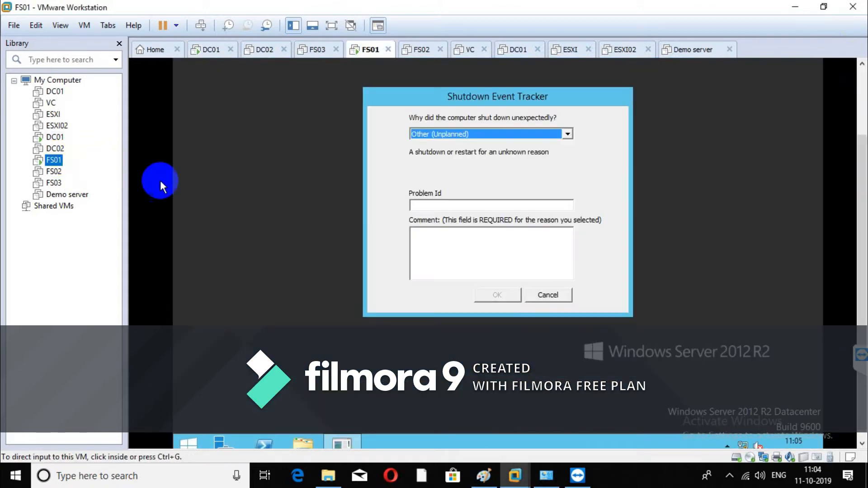
On FS01, cancel the Shutdown Event Tracker and launch Server Manager, checking the Paint plan.
click(160, 180)
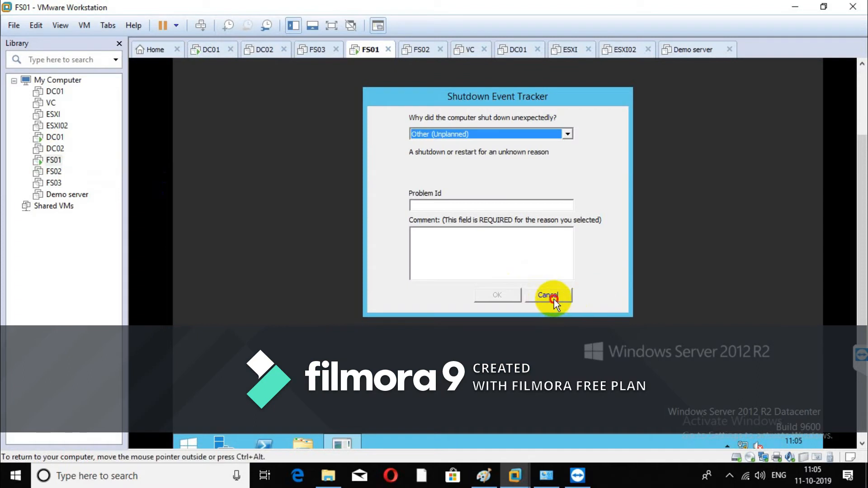
click(554, 299)
click(226, 443)
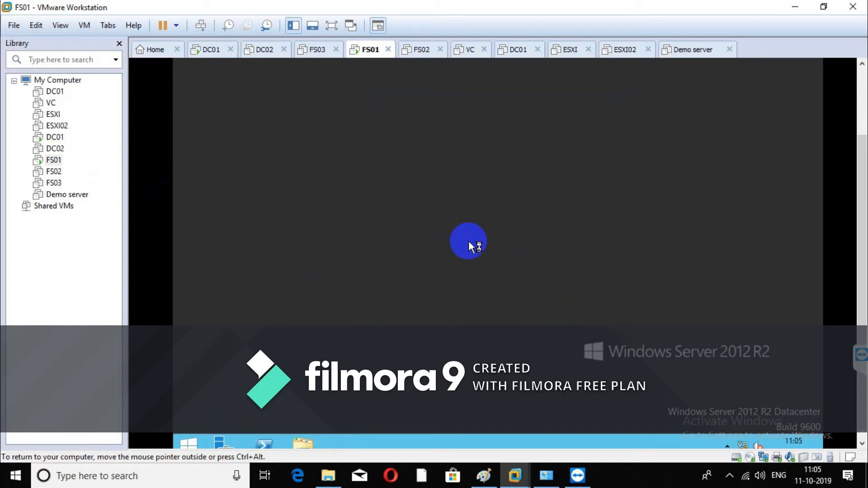
click(484, 475)
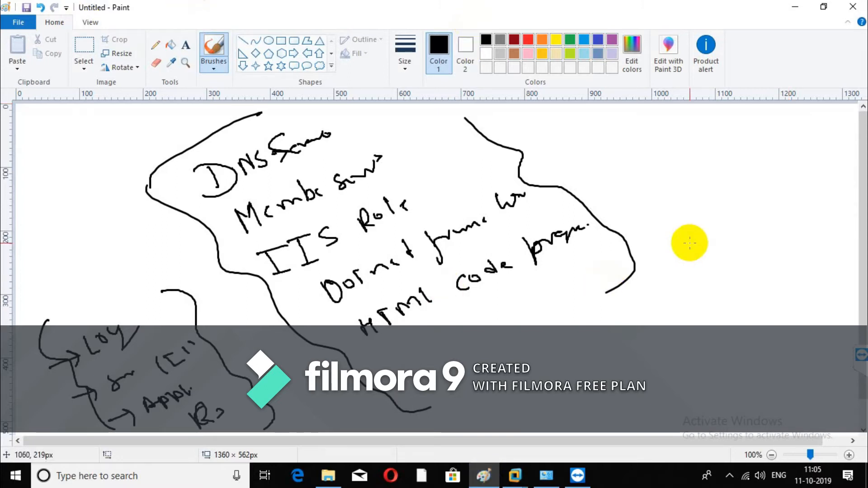
click(490, 475)
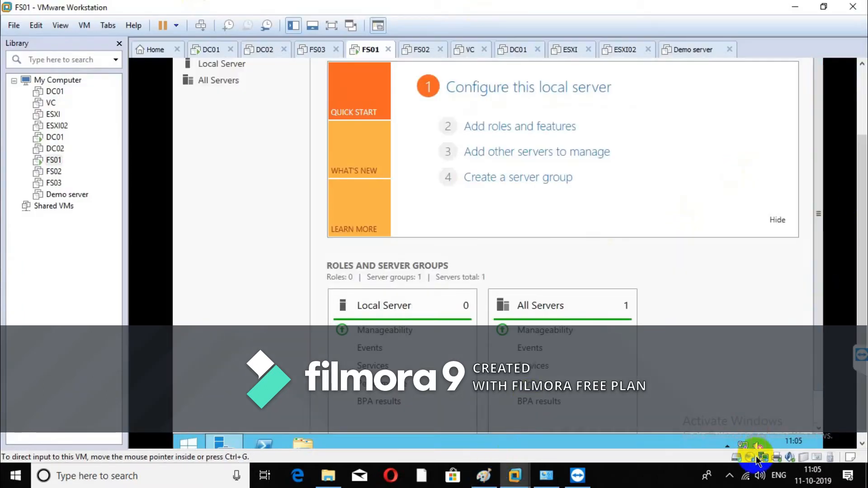
Disable Allow control for the TeamViewer session, collapse its panel, and launch Add Roles and Features.
click(860, 361)
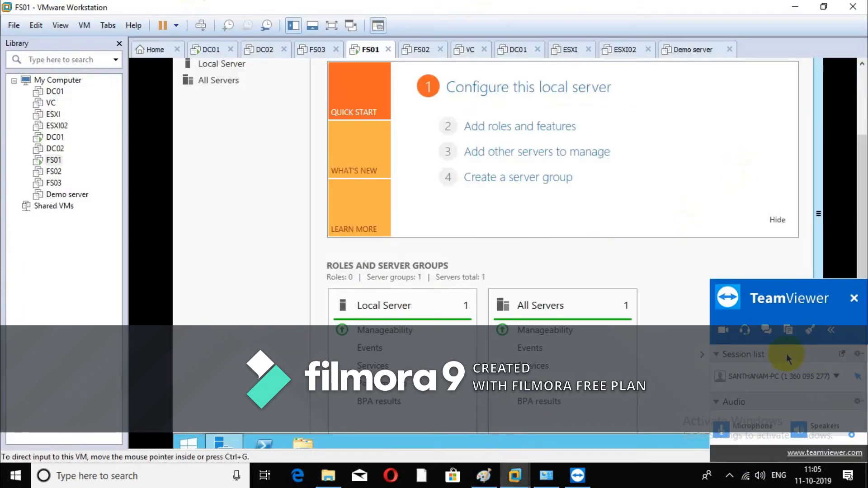
click(836, 376)
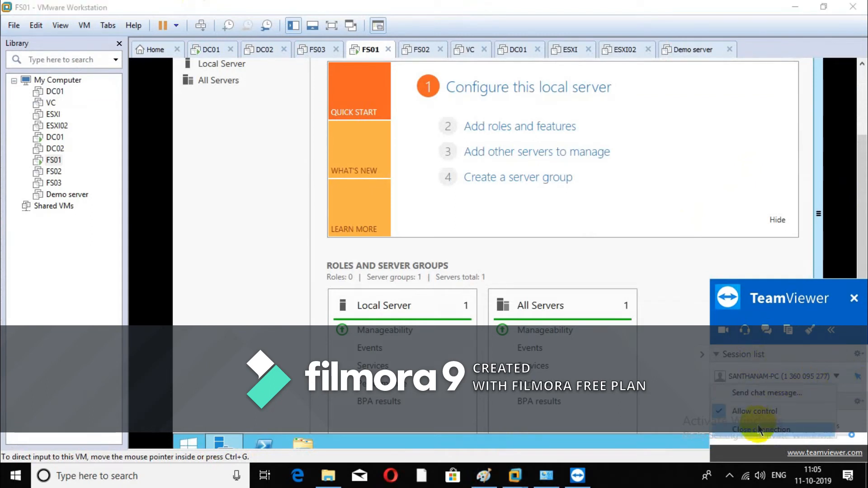
click(755, 413)
click(650, 265)
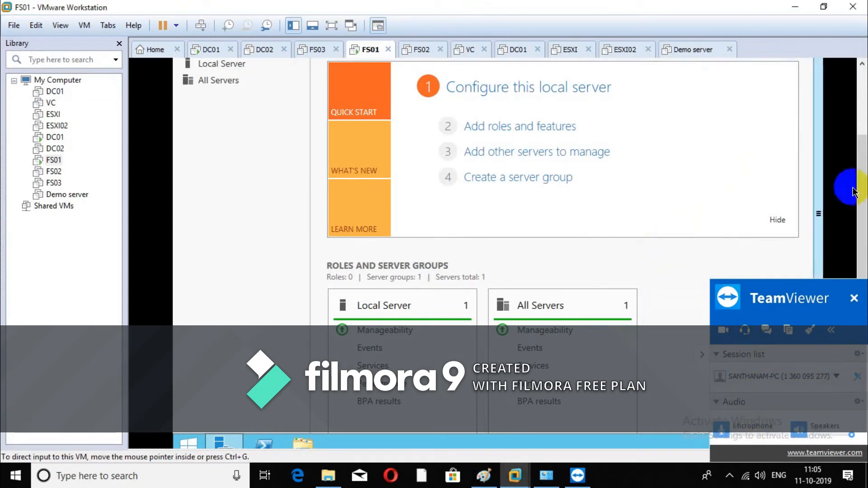
click(701, 355)
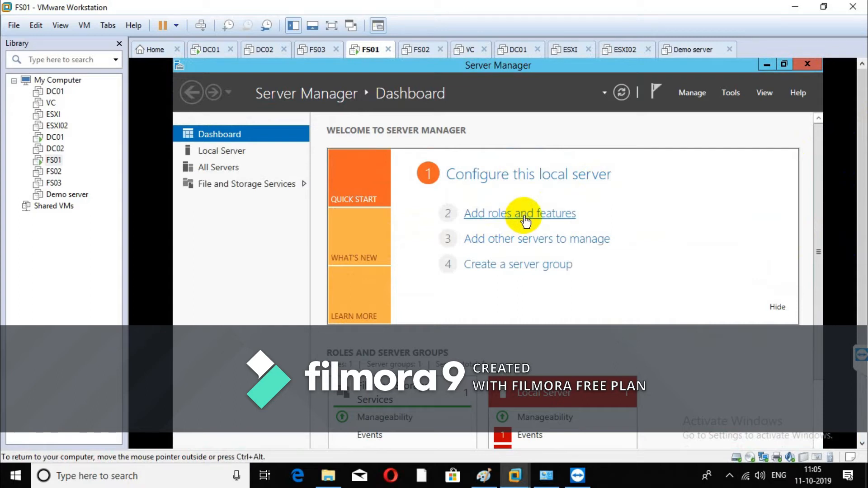
click(525, 214)
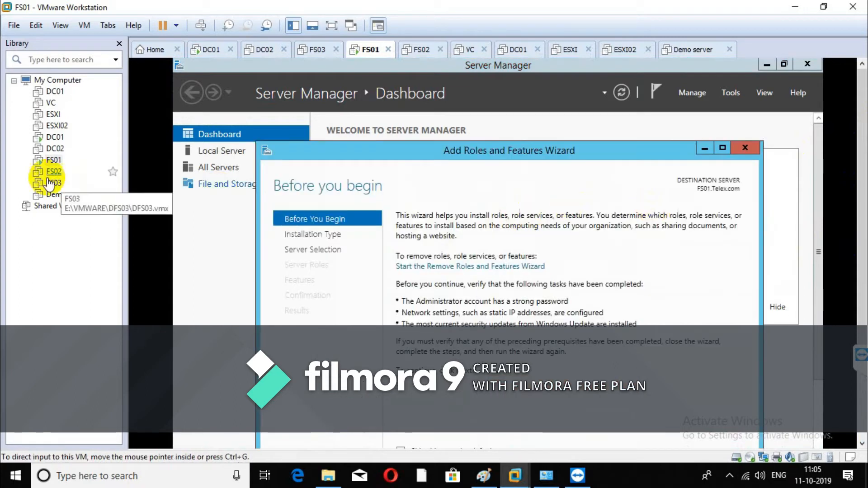
Select the Web Server (IIS) role with its required features for FS01.Telex.com, using role-based installation.
drag(862, 213, 861, 296)
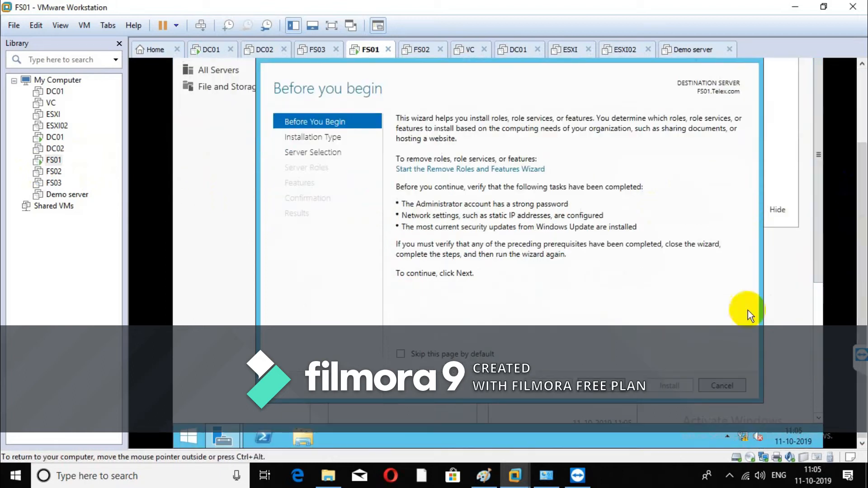
click(593, 393)
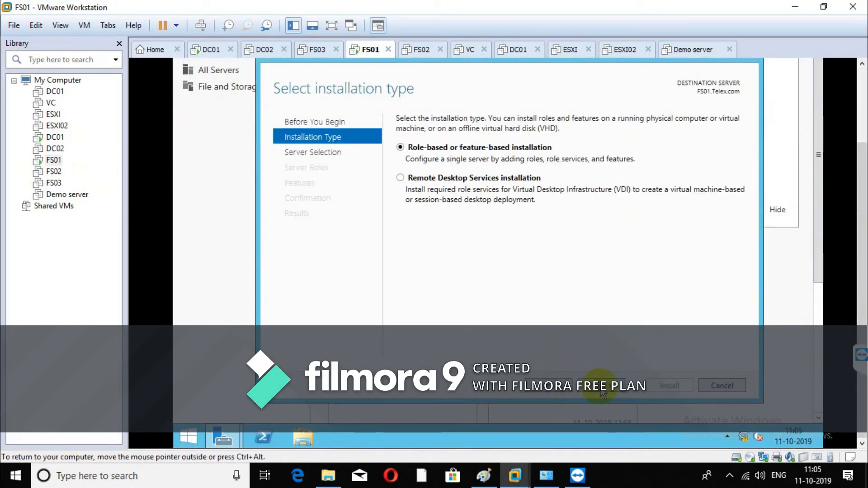
click(601, 391)
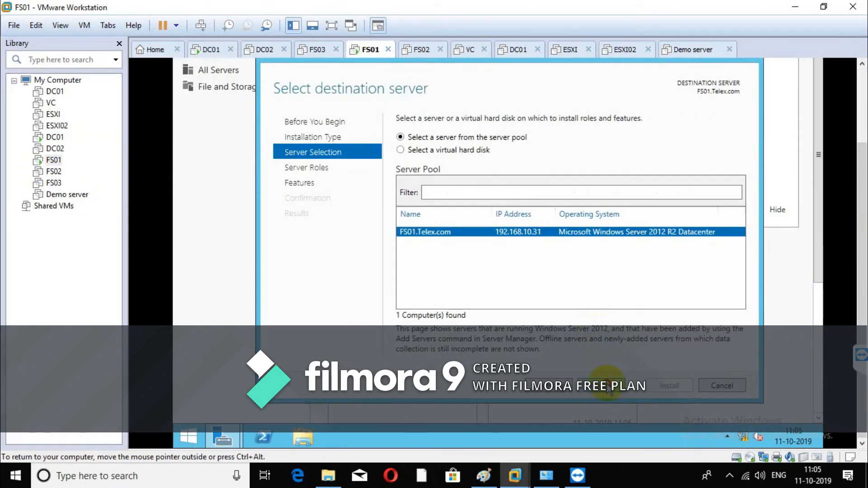
click(605, 387)
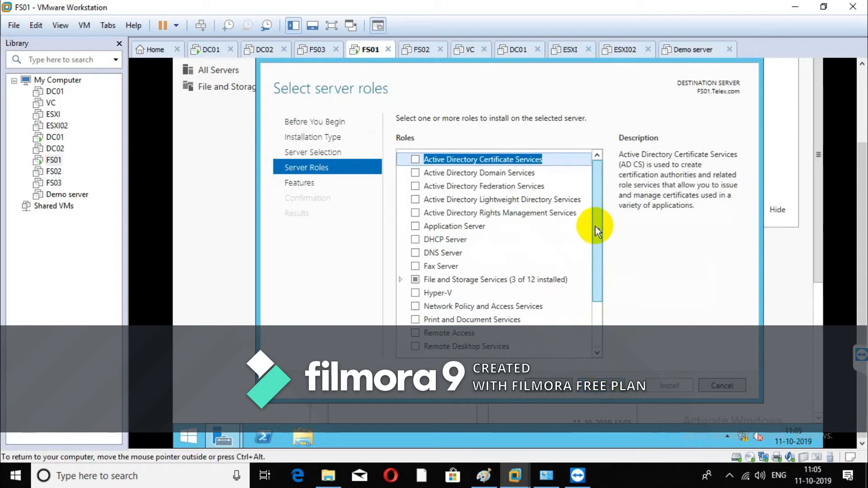
drag(595, 226, 601, 278)
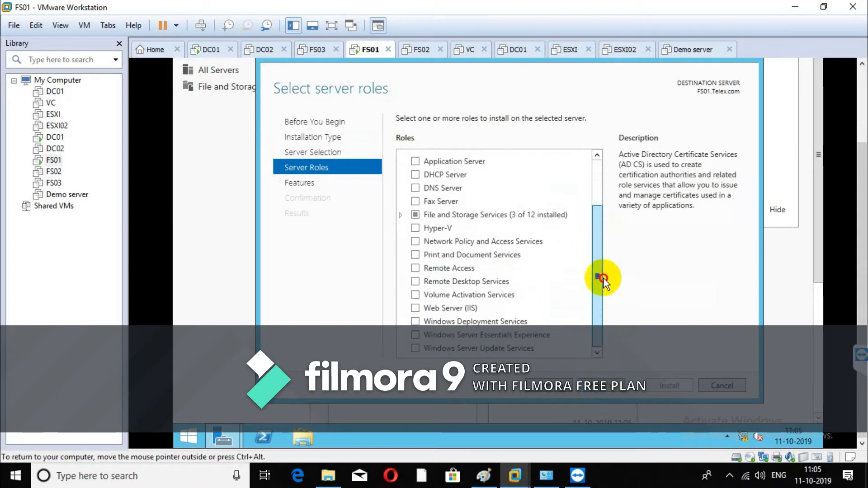
click(414, 308)
click(543, 333)
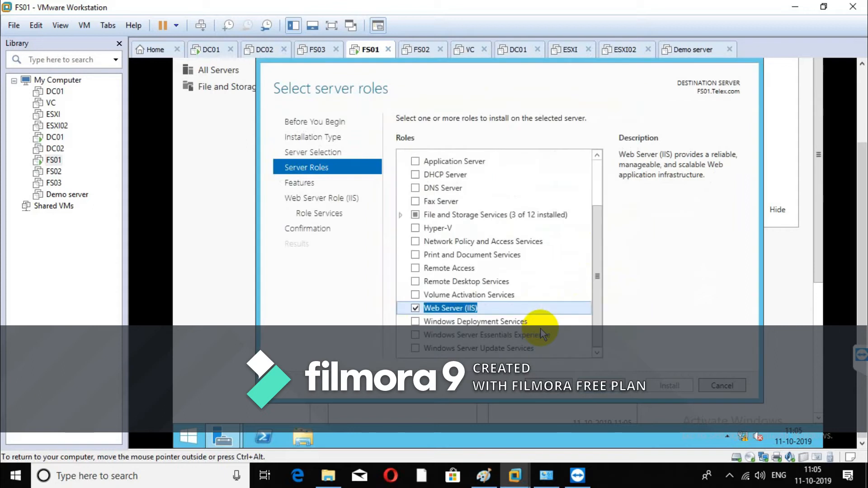
drag(599, 250, 614, 325)
click(611, 391)
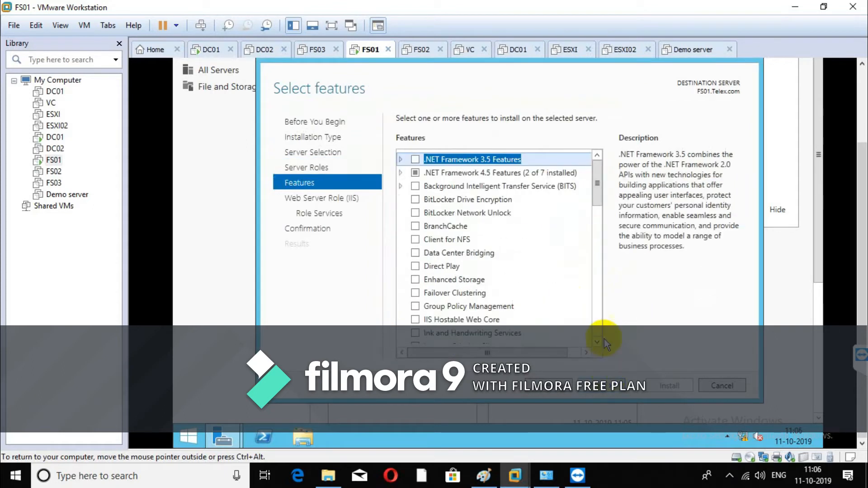
Keep the default features and IIS role services, then begin installing Web Server (IIS).
click(419, 174)
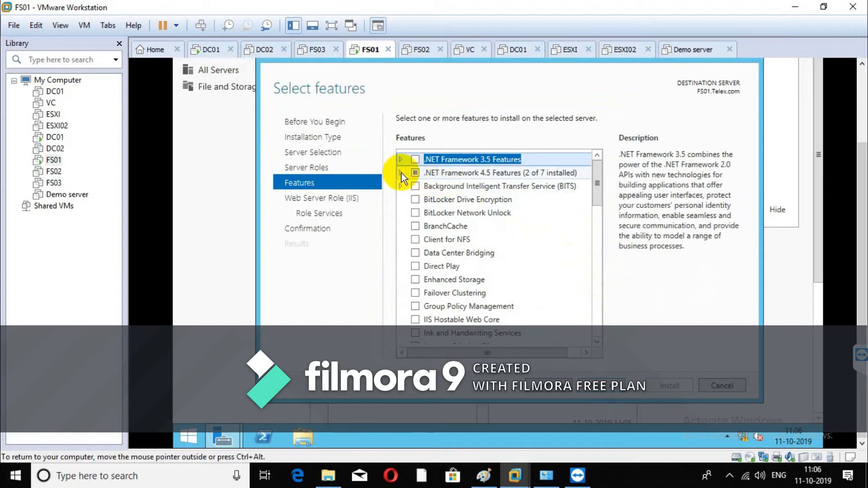
click(400, 172)
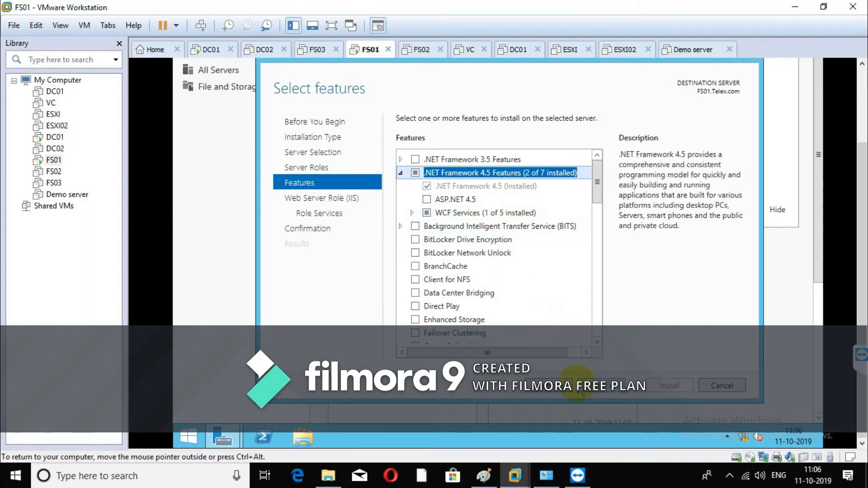
click(605, 393)
click(605, 394)
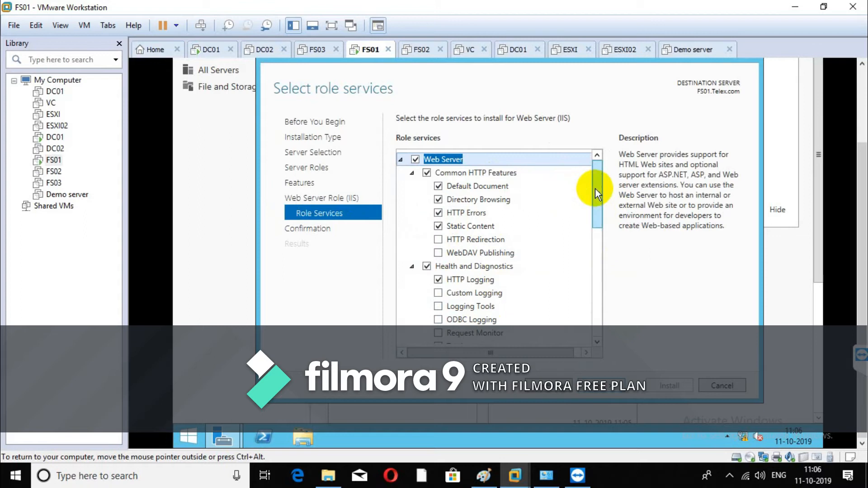
drag(598, 187, 618, 335)
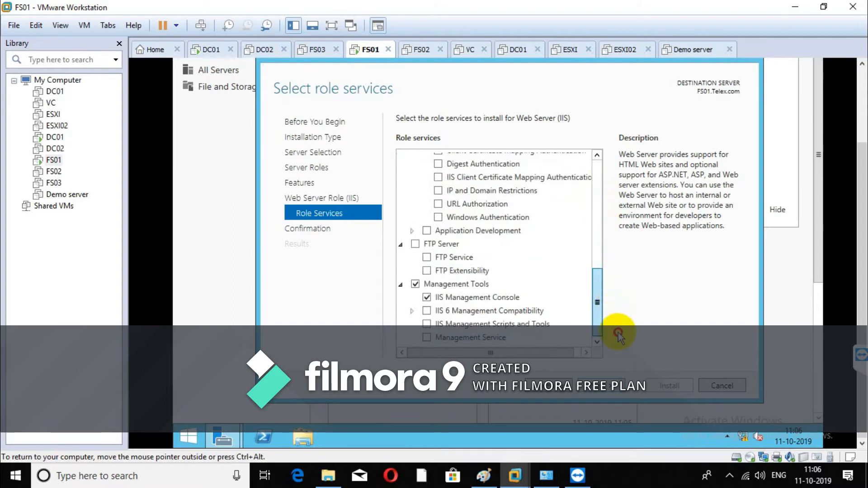
click(600, 387)
click(675, 385)
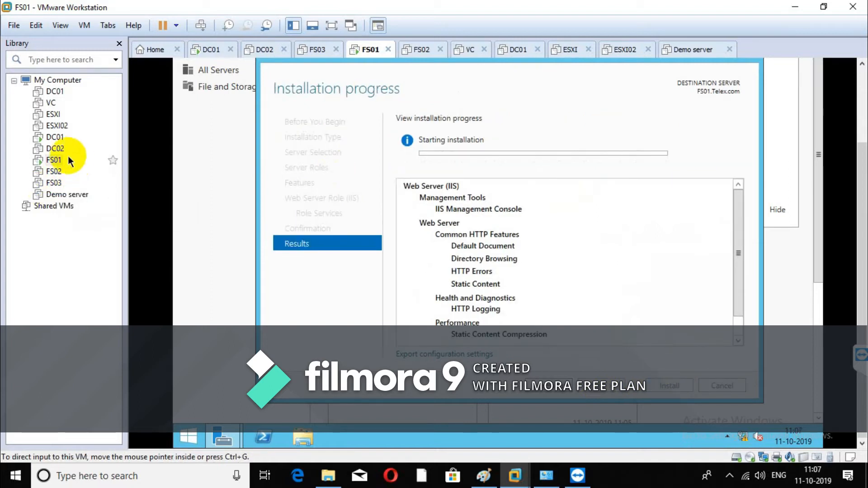
Switch to DC01 and bring up the Other user sign-in screen.
double_click(54, 137)
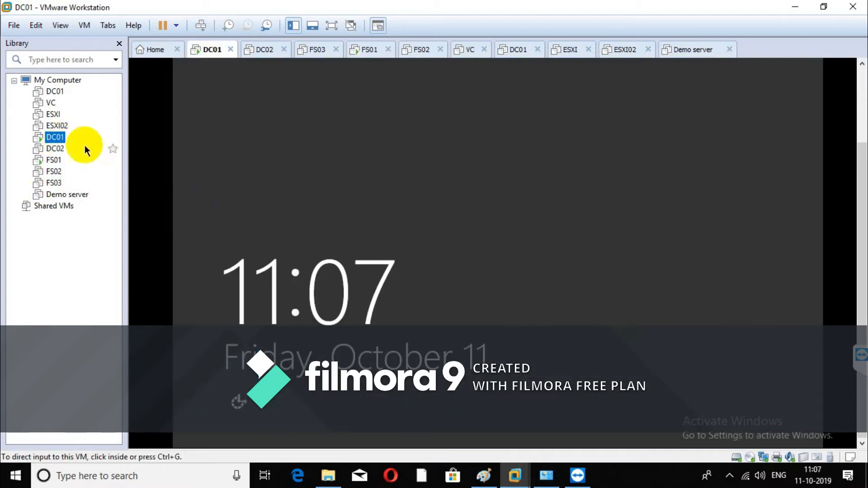
right_click(58, 139)
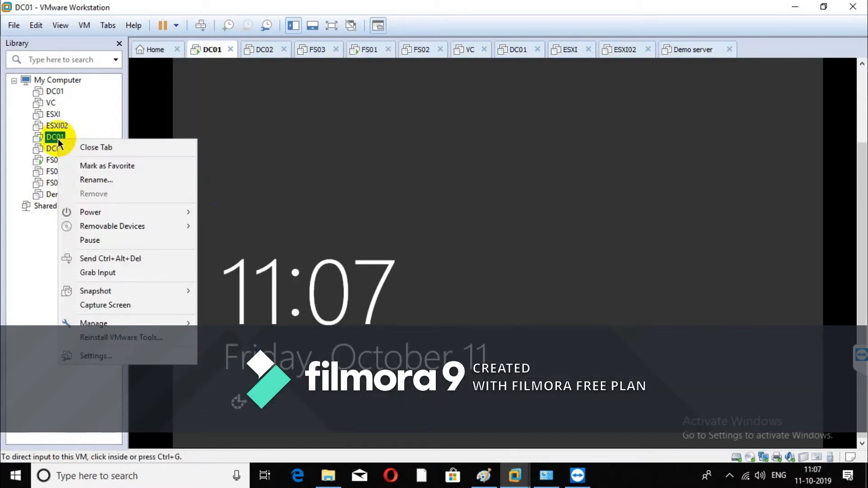
click(115, 259)
click(404, 240)
click(417, 146)
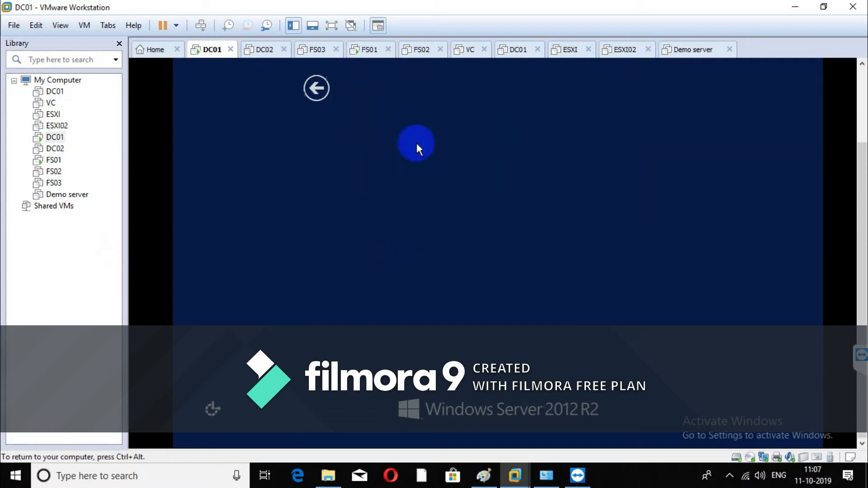
click(298, 88)
click(522, 151)
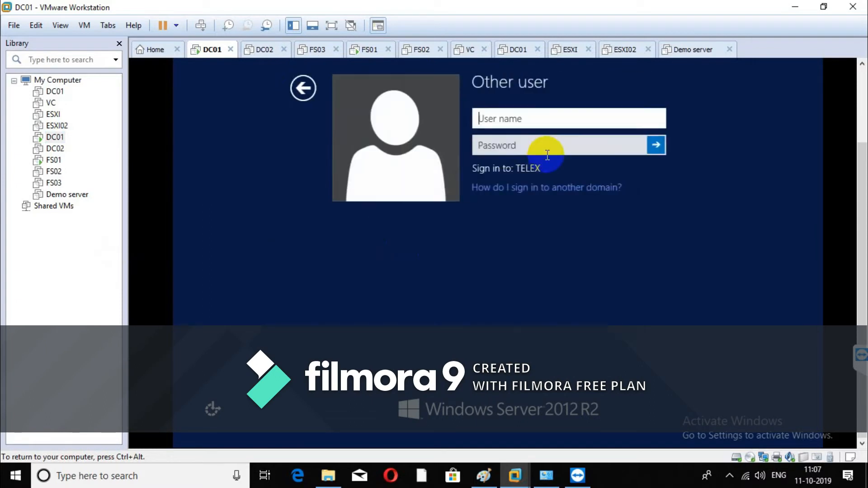
Sign in with the TELEX domain user name and password, then dismiss the shutdown prompt.
text(siddharthar)
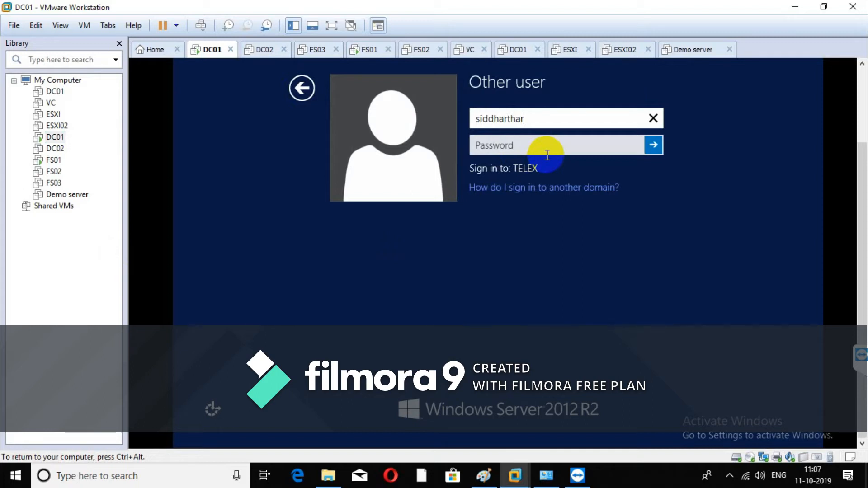
key(Tab)
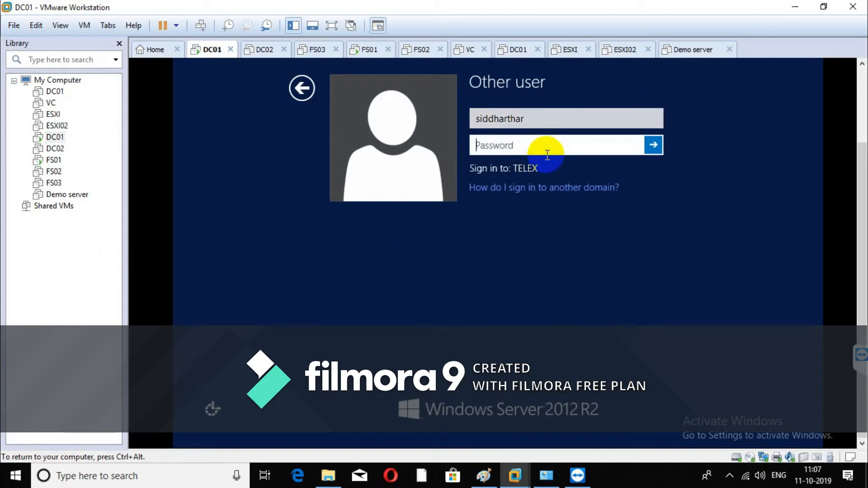
text(***********)
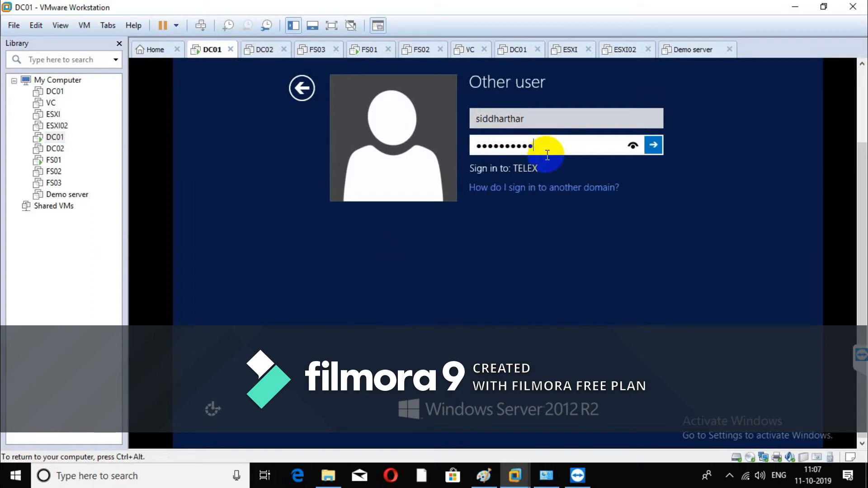
key(BackSpace)
key(BackSpace)
key(BackSpace)
key(BackSpace)
key(BackSpace)
key(BackSpace)
key(BackSpace)
key(BackSpace)
key(BackSpace)
key(BackSpace)
key(BackSpace)
text(***********)
key(Return)
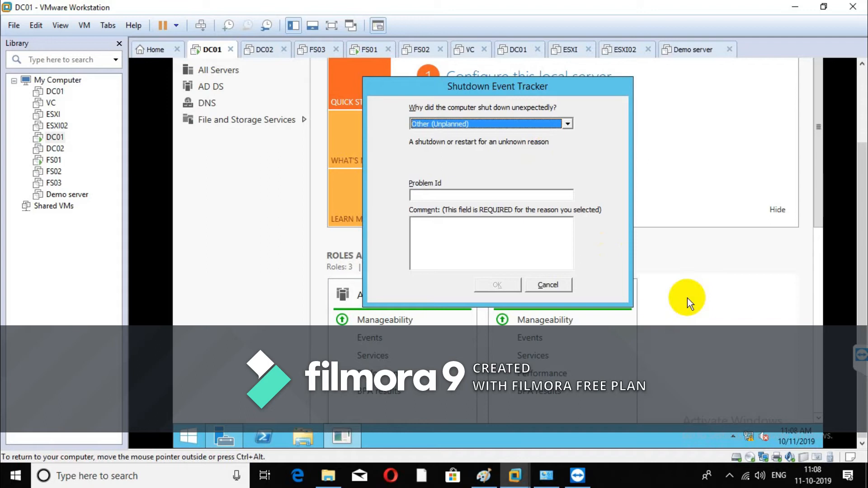
click(561, 286)
Close Server Manager on DC01 and launch DNS Manager with dnsmgmt.msc from Run.
drag(858, 137, 855, 80)
click(806, 67)
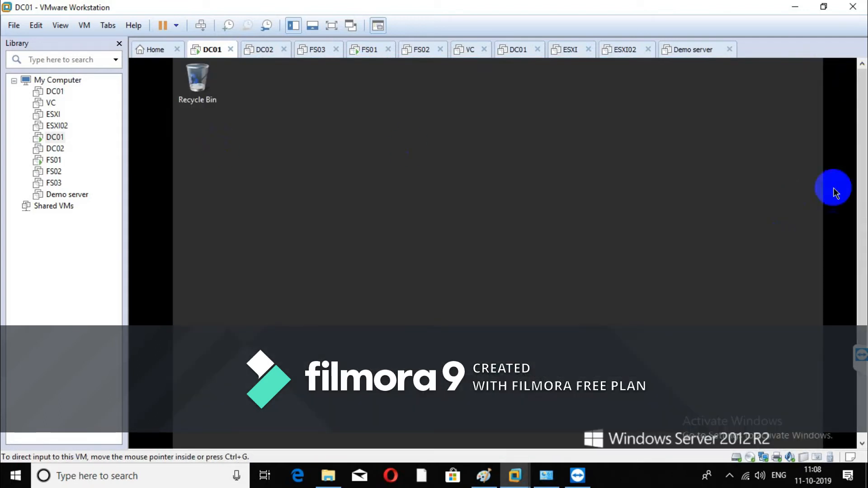
drag(859, 167, 861, 253)
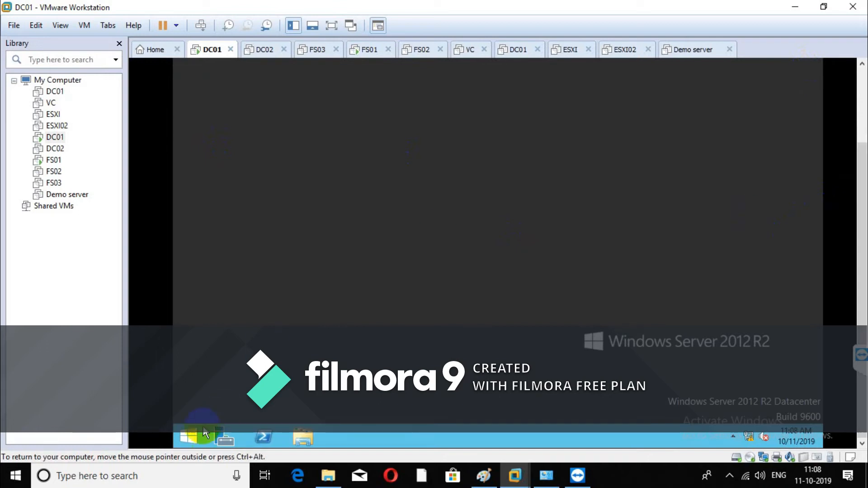
right_click(188, 436)
click(246, 402)
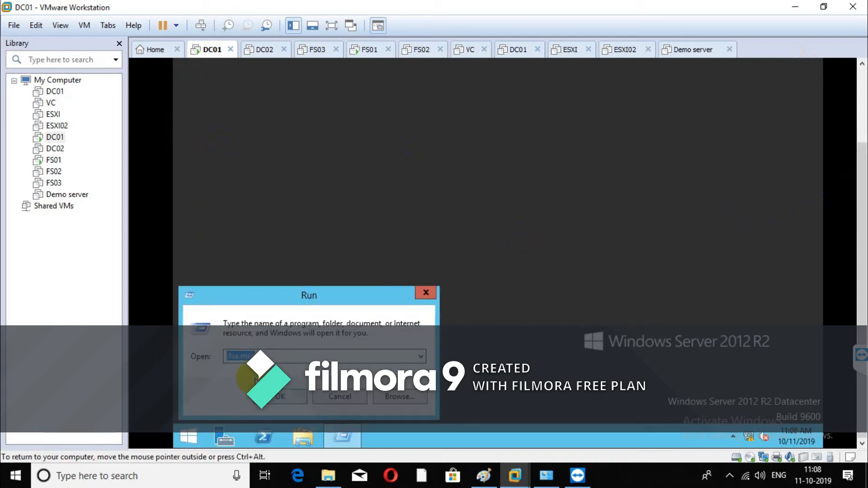
text(dnsmgmt.msc)
key(Return)
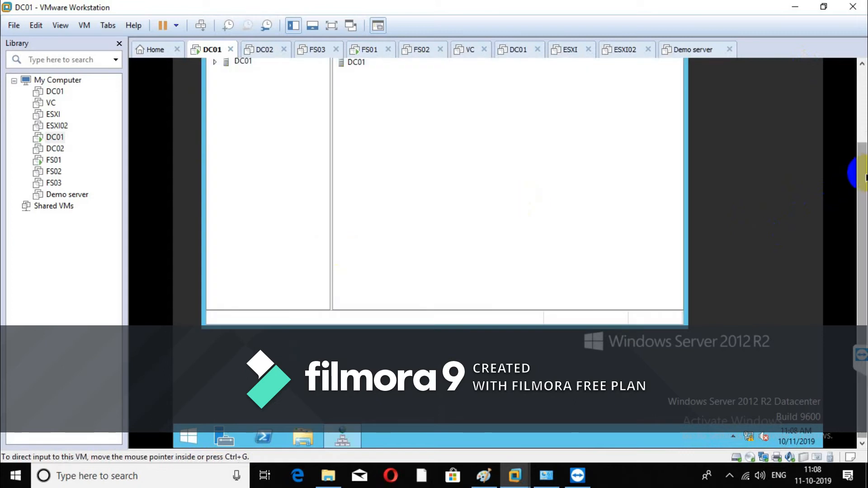
Expand DC01 > Forward Lookup Zones > Telex.com to show its records.
drag(863, 175, 855, 91)
double_click(219, 162)
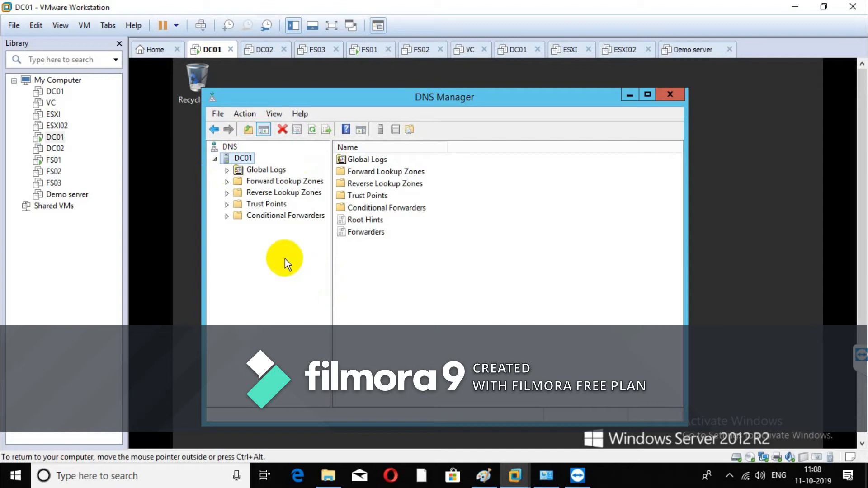
double_click(239, 182)
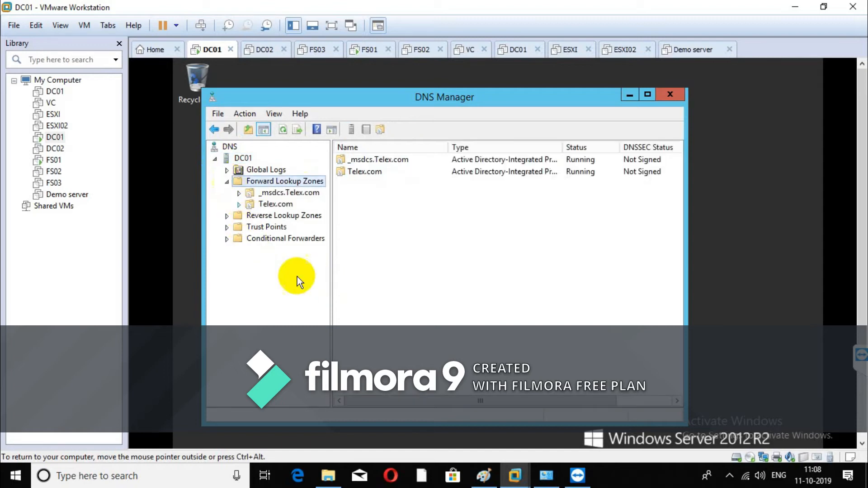
double_click(240, 206)
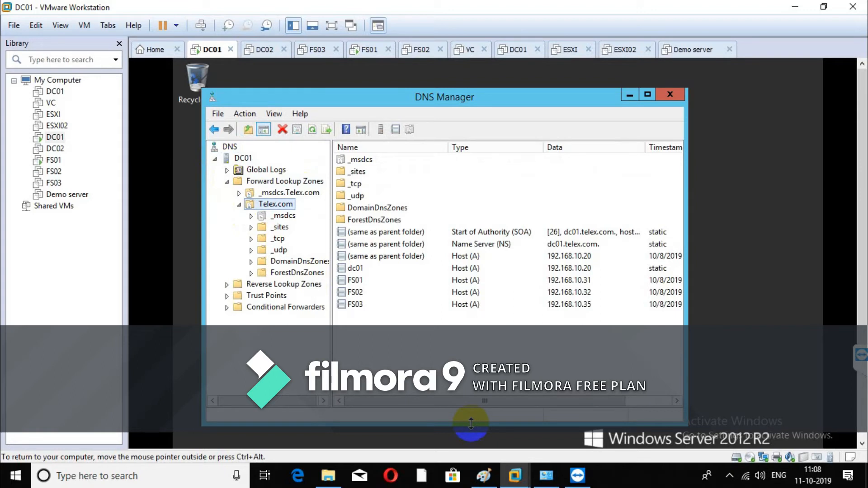
Create a CNAME record named www in Telex.com, browsing to FS01.Telex.com as the target host.
right_click(286, 205)
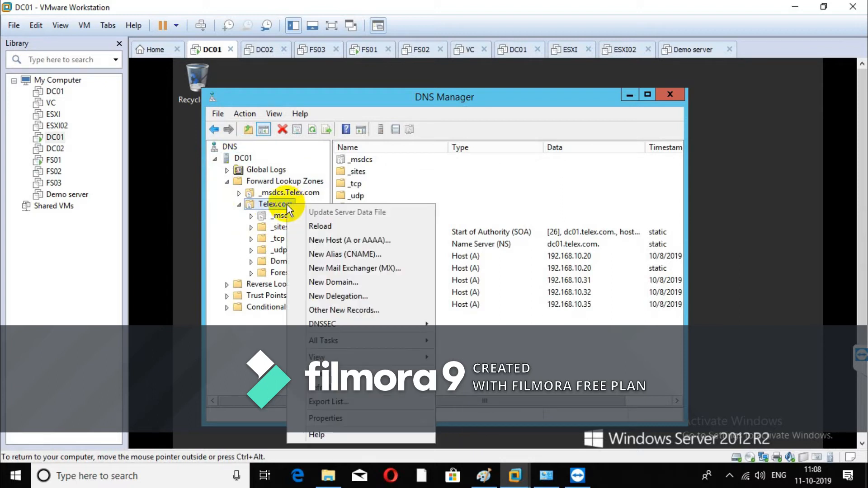
click(357, 254)
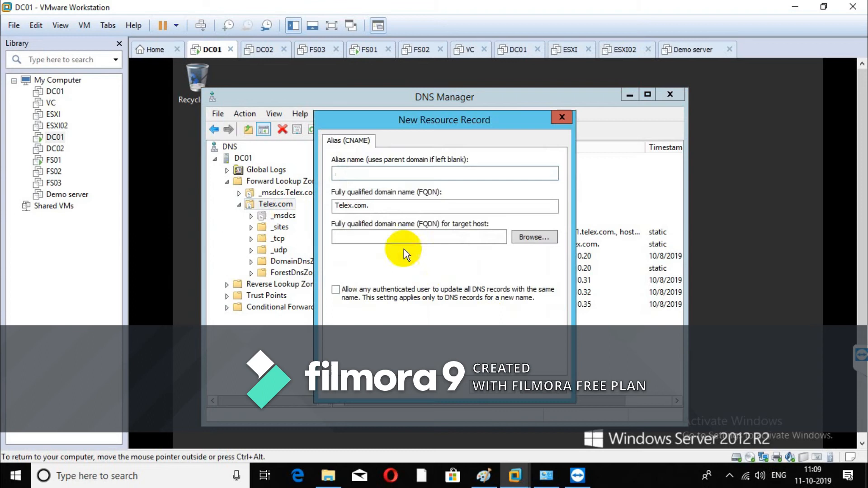
text(www)
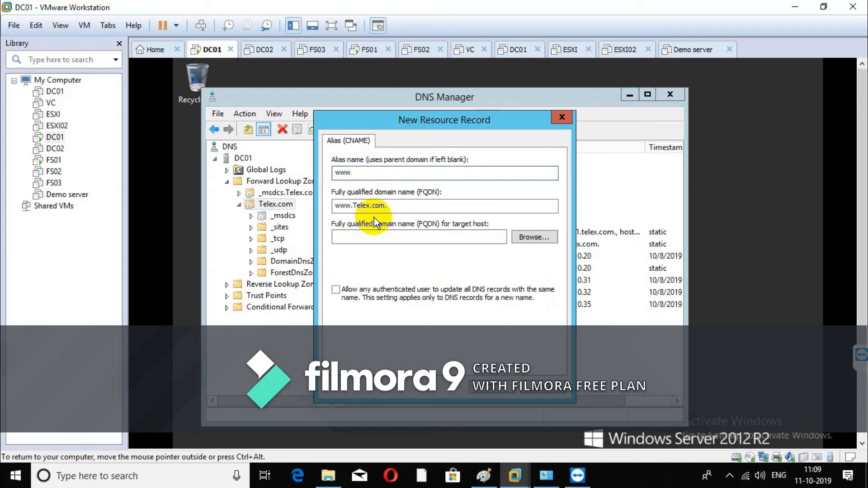
click(534, 237)
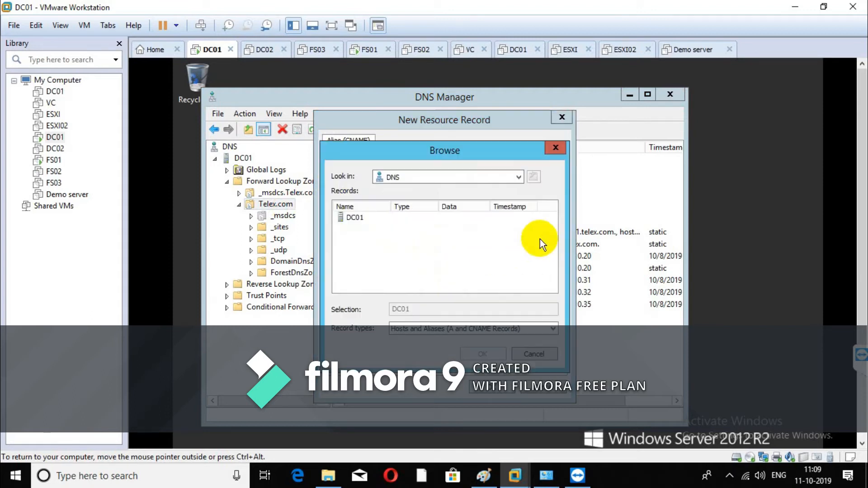
double_click(350, 217)
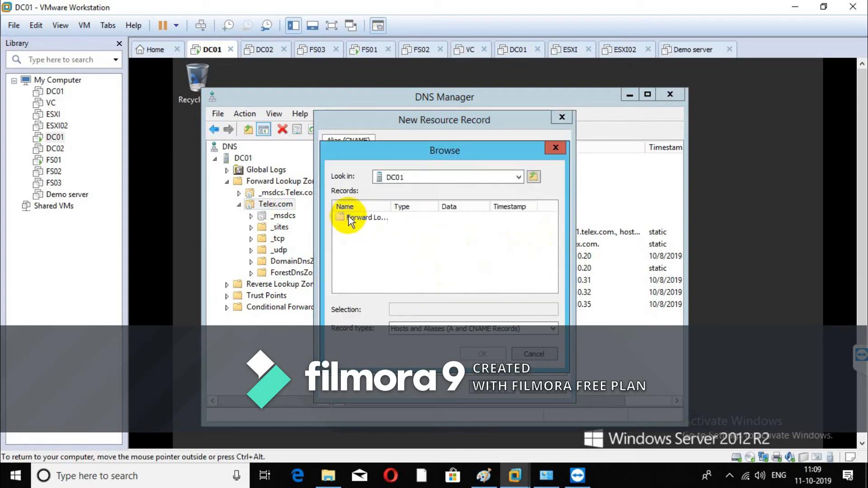
double_click(349, 218)
double_click(350, 232)
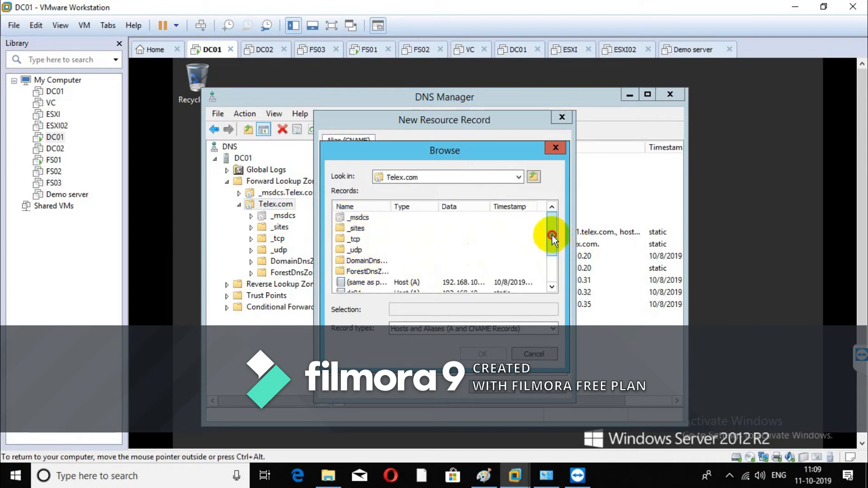
drag(552, 235, 560, 285)
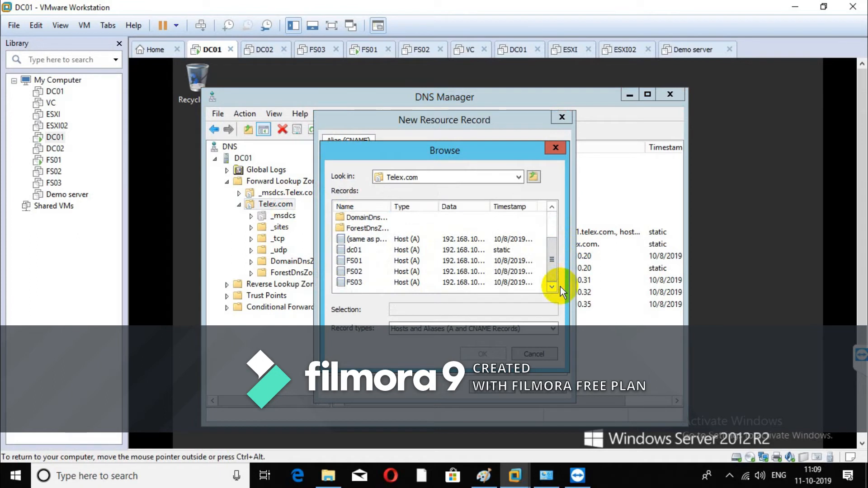
click(354, 261)
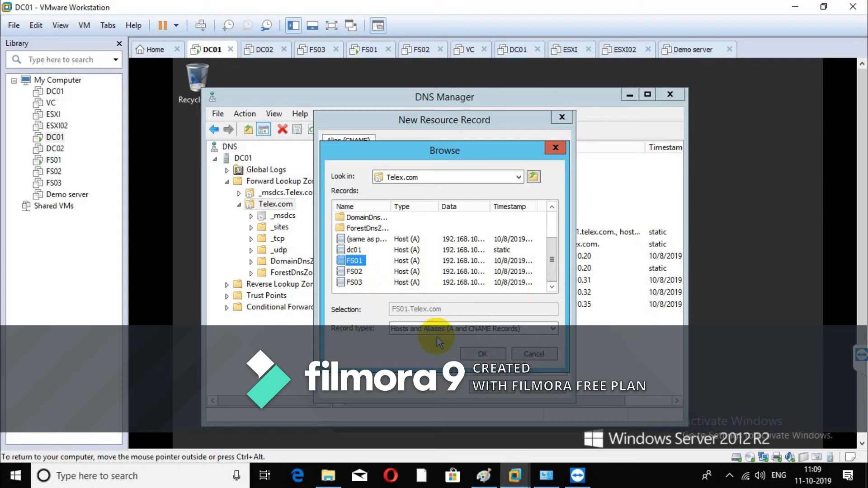
click(483, 354)
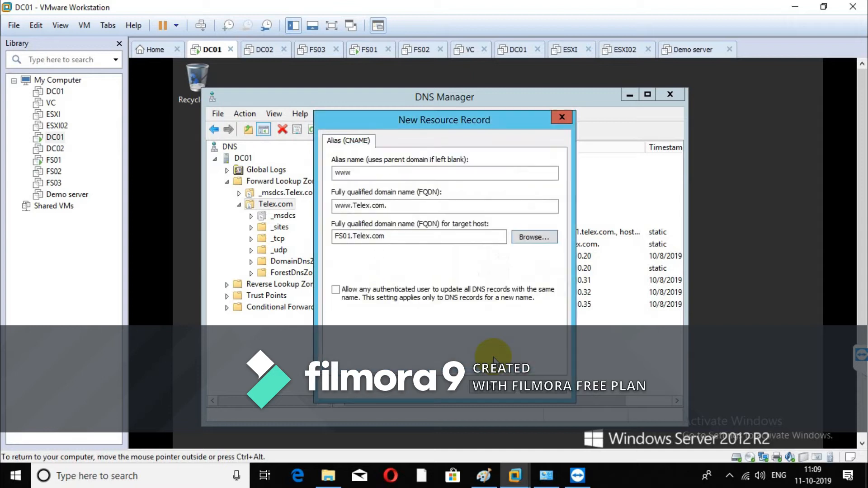
click(494, 392)
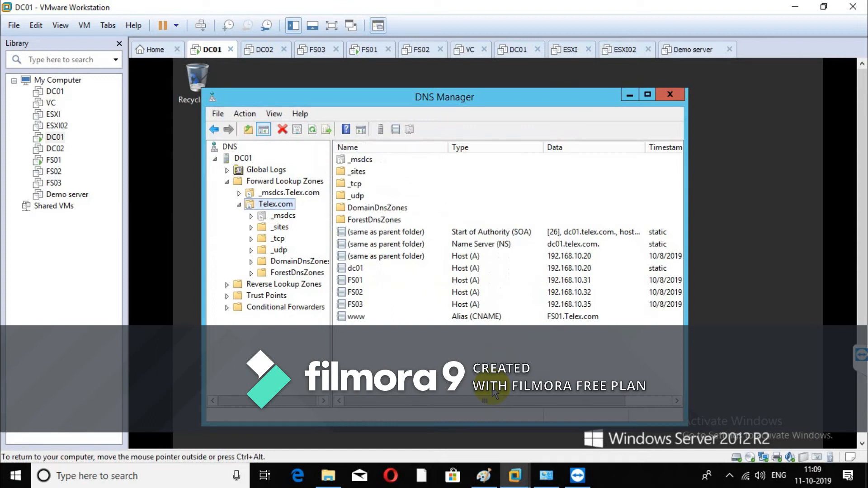
Switch to FS01 and close the Add Roles wizard and Server Manager.
click(54, 162)
drag(861, 192, 862, 266)
click(668, 388)
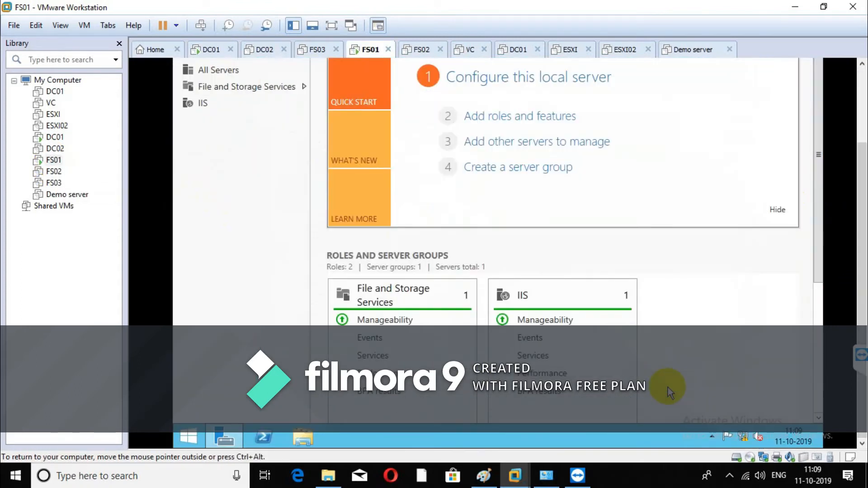
click(807, 64)
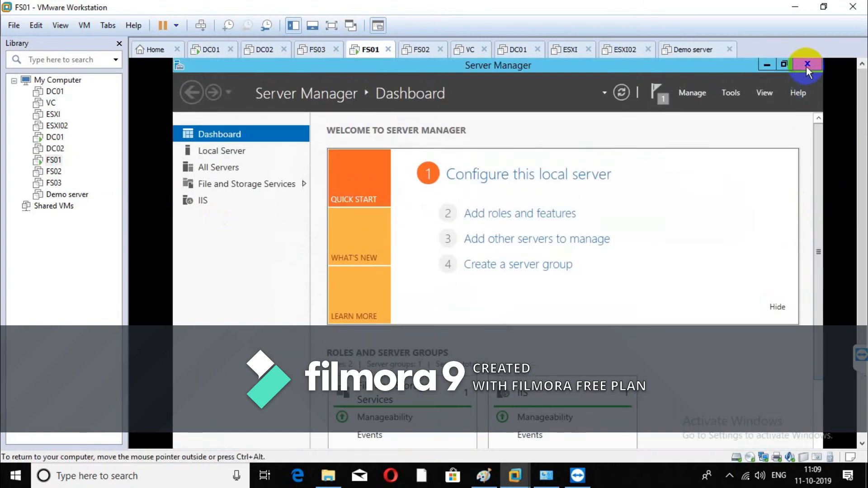
drag(858, 175, 859, 310)
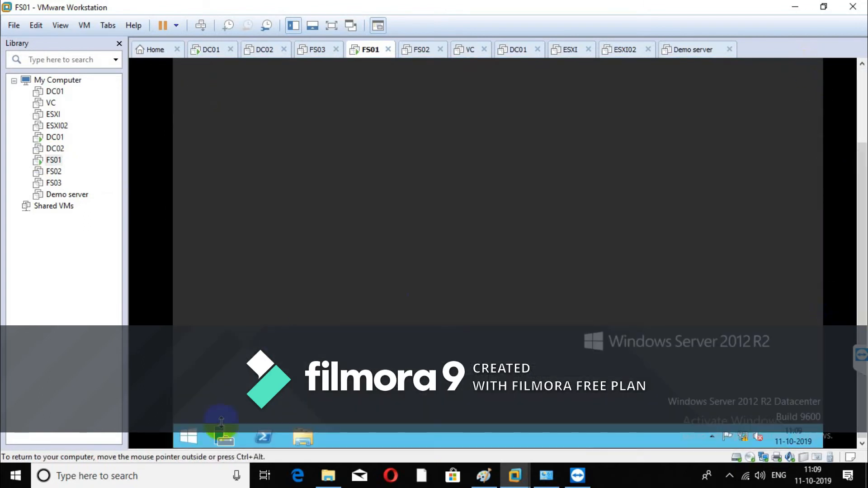
Browse to C:\inetpub\wwwroot, view the iis-85 image in Paint, then close it.
click(190, 437)
click(289, 184)
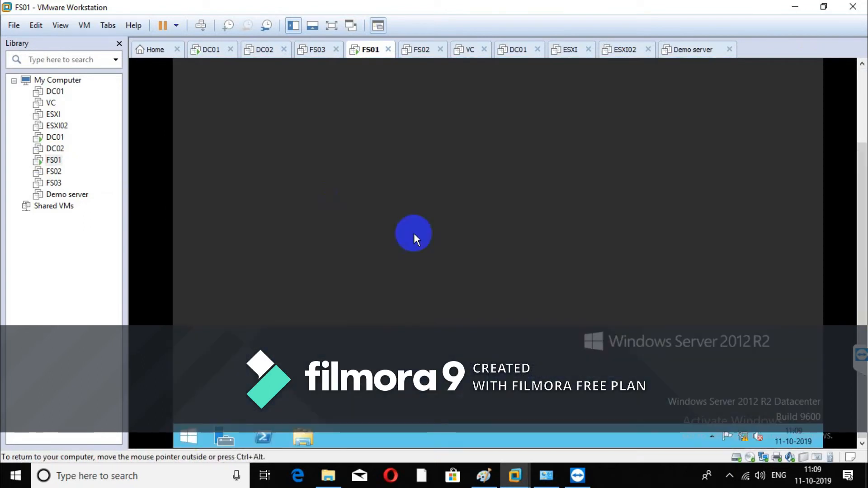
double_click(560, 222)
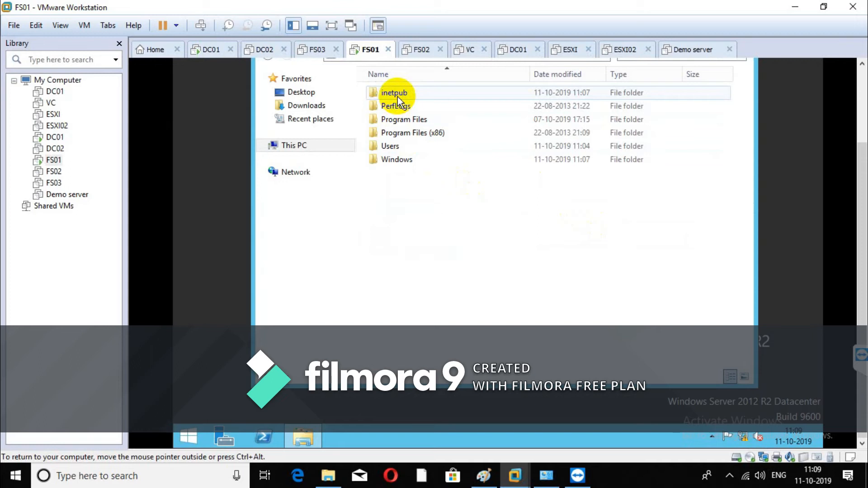
double_click(398, 97)
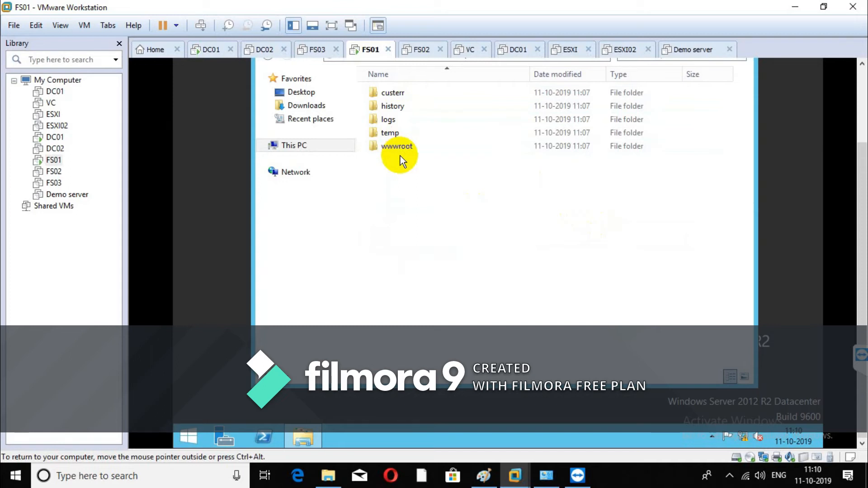
click(418, 147)
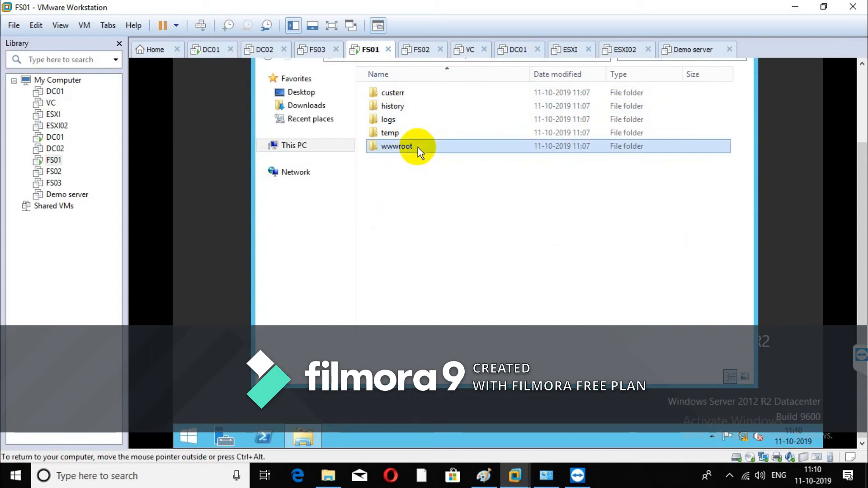
double_click(417, 147)
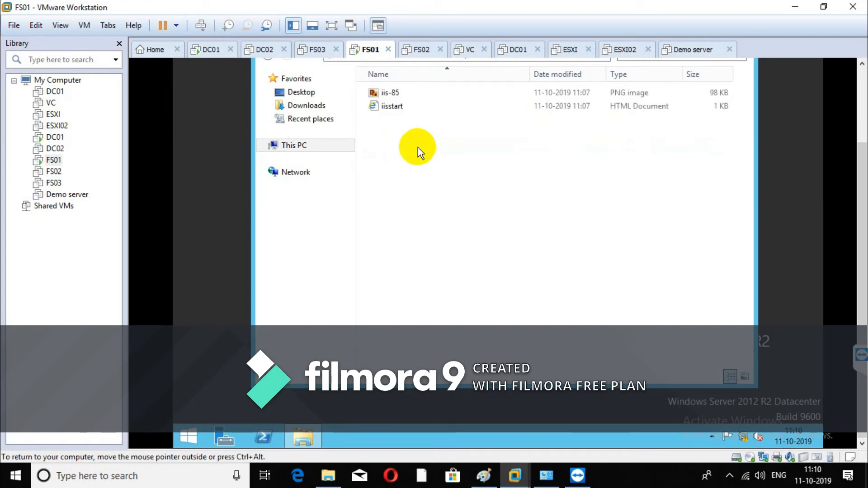
double_click(394, 96)
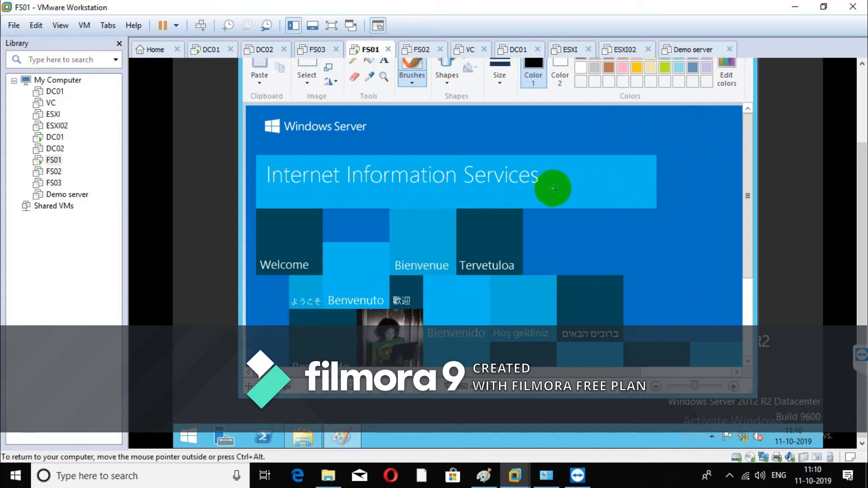
drag(862, 181, 863, 143)
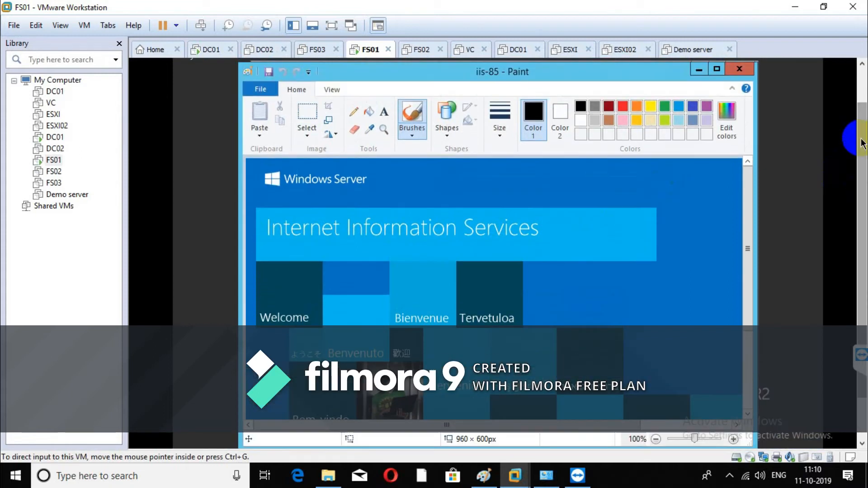
click(739, 69)
click(390, 160)
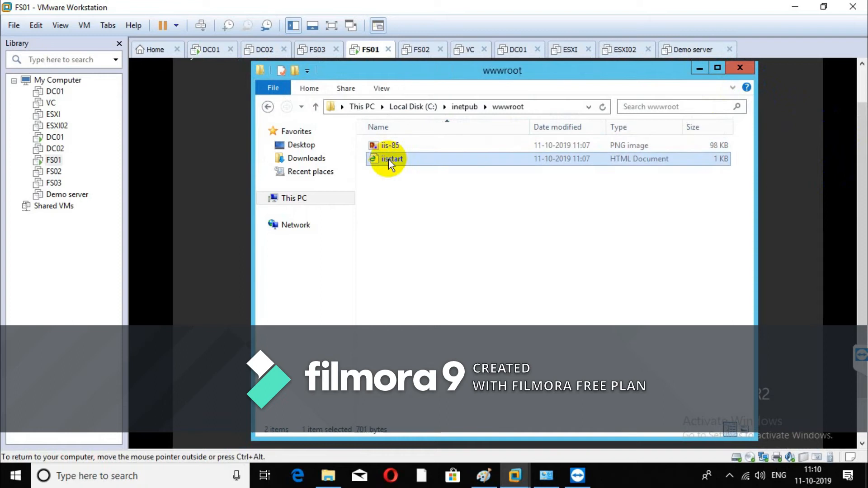
Open the iisstart page in Internet Explorer, dismiss its first-run setup, and close it.
double_click(389, 159)
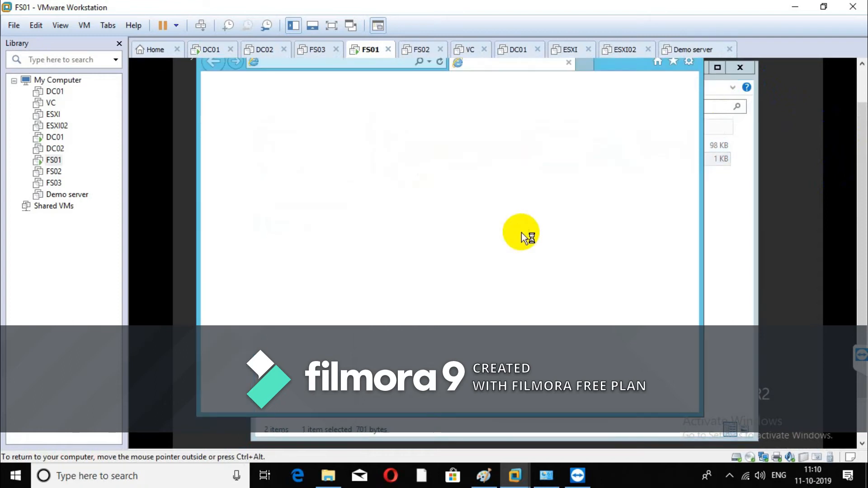
click(344, 263)
click(589, 315)
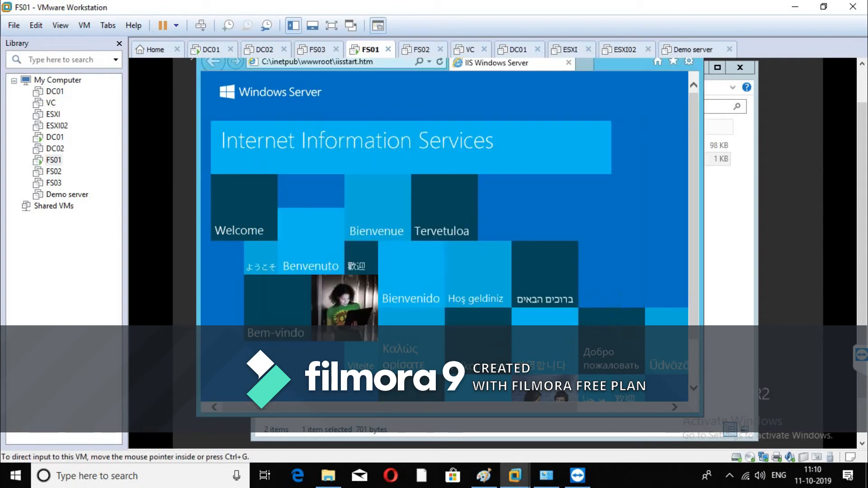
click(690, 80)
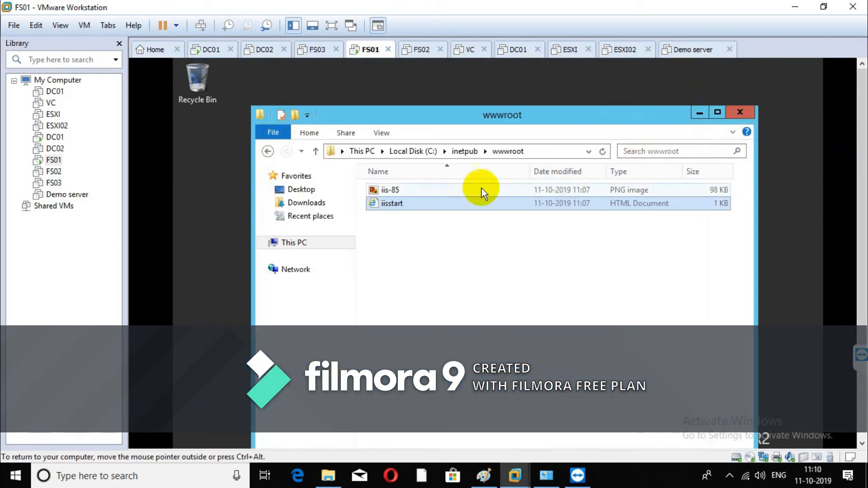
Create a new folder named telex inside wwwroot and minimize the Explorer window.
right_click(397, 237)
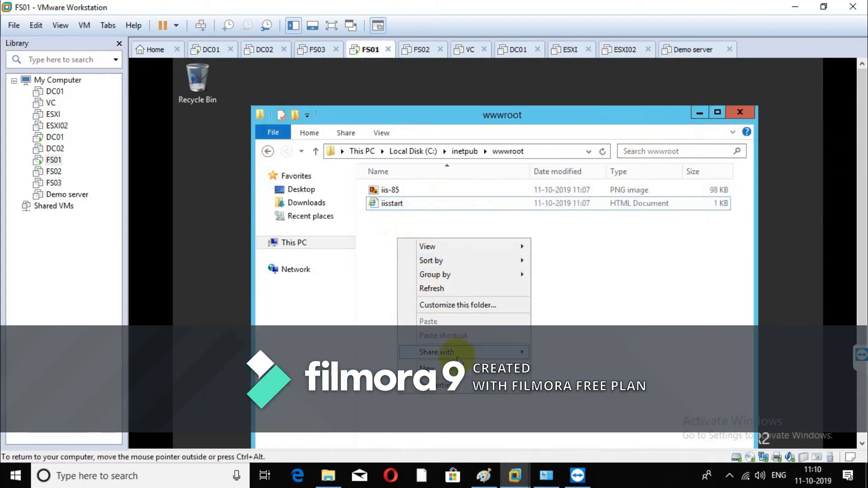
mouse_move(466, 370)
click(552, 369)
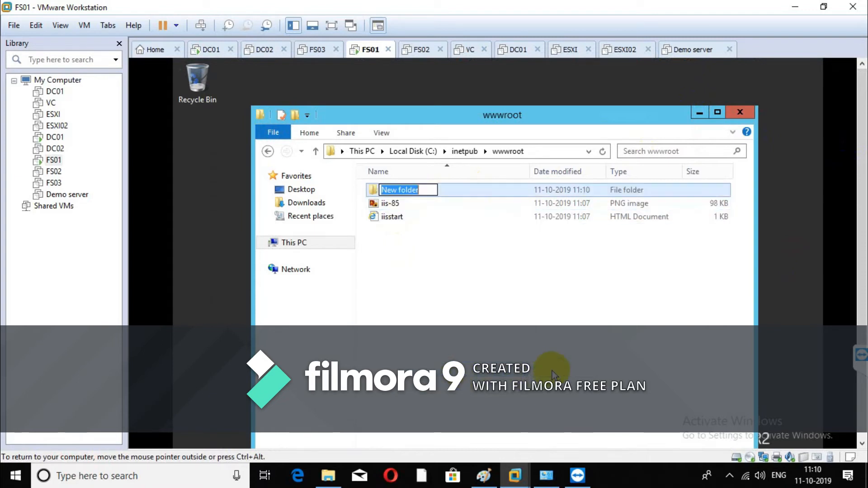
text(telex)
click(492, 335)
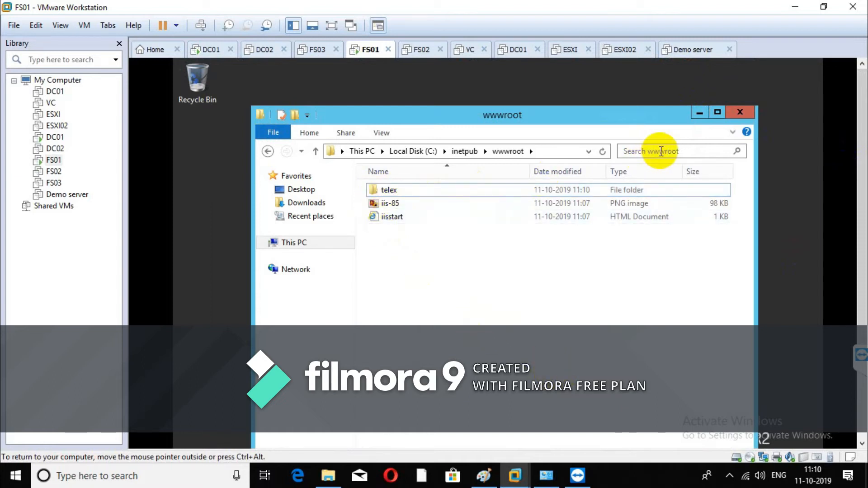
click(696, 113)
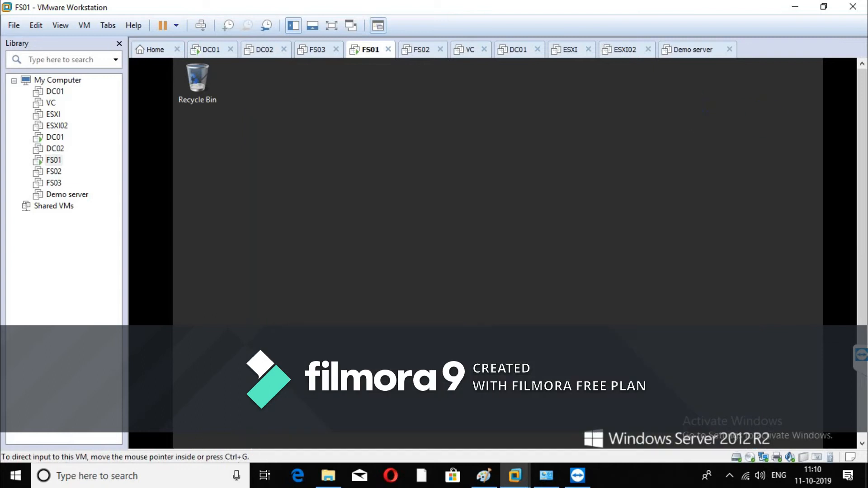
Create a blank New Text Document on FS01's desktop, open and close it, then minimize VMware.
right_click(291, 227)
mouse_move(354, 310)
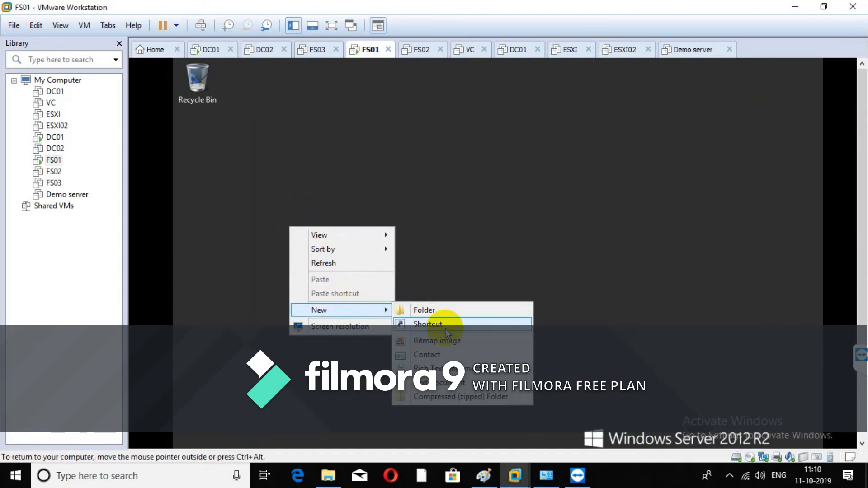
click(437, 384)
click(291, 229)
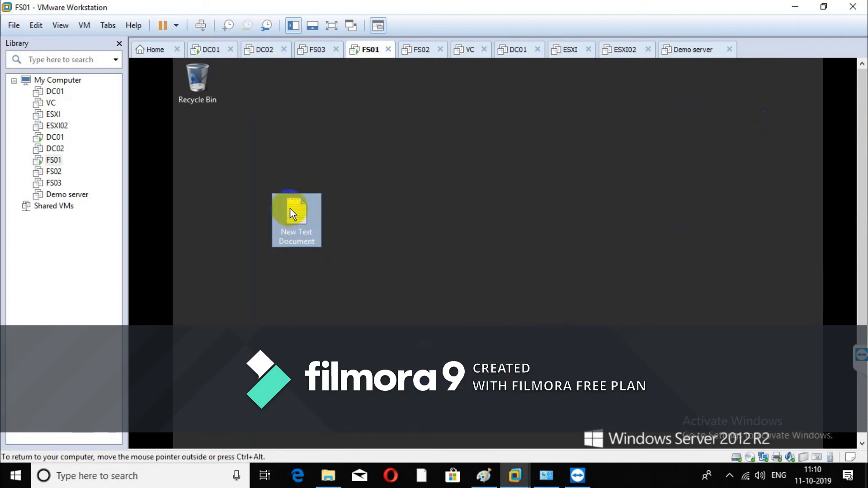
double_click(292, 213)
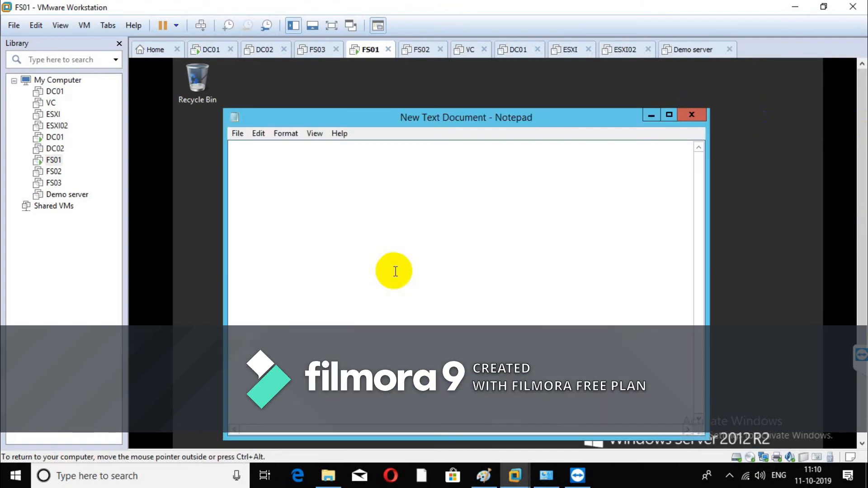
key(alt+F4)
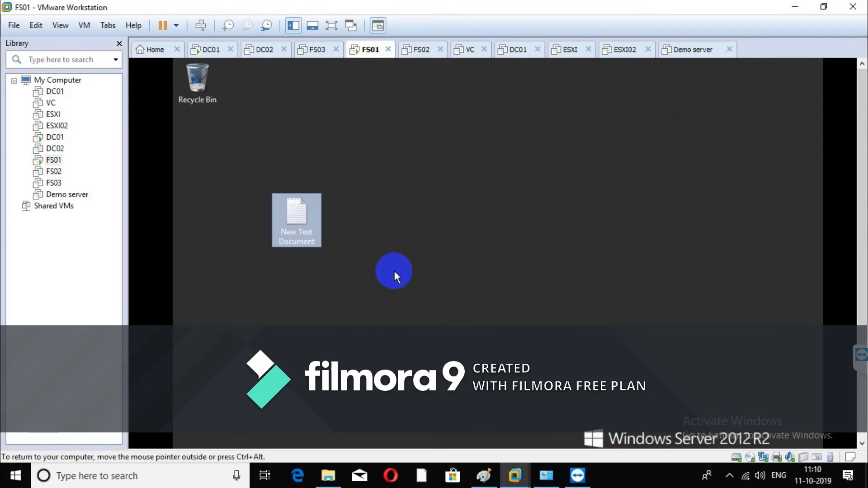
click(798, 8)
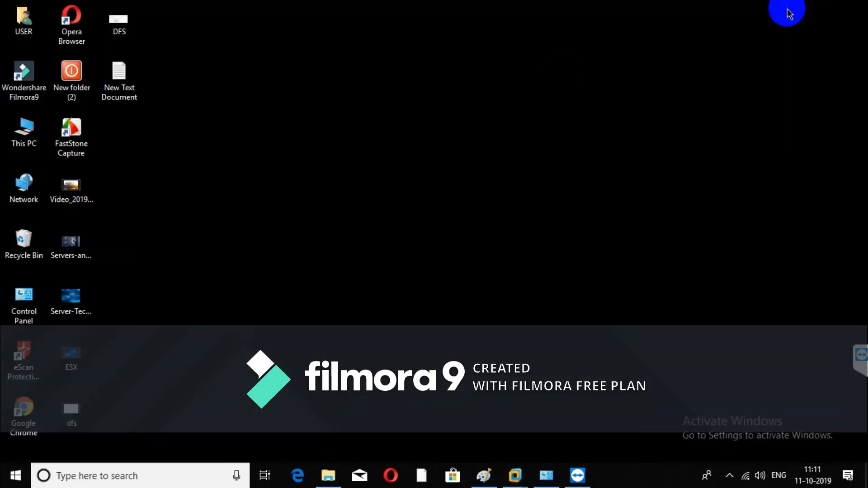
Open the host's New Text Document in Notepad and select all of its HTML code.
double_click(127, 75)
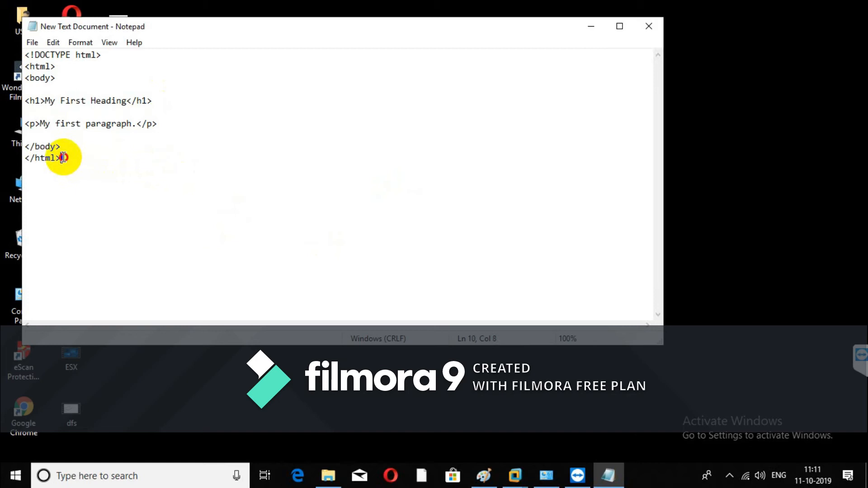
drag(69, 157, 25, 38)
key(ctrl+c)
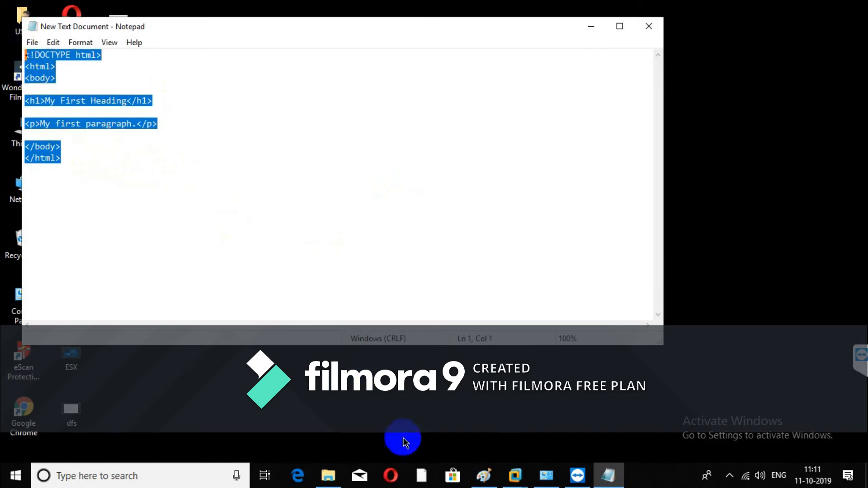
click(513, 476)
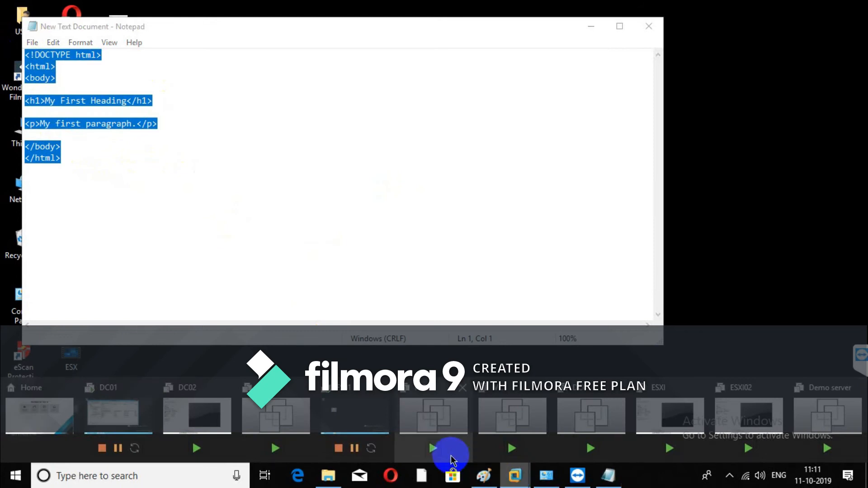
Return to FS01, open its New Text Document, and paste in the HTML code.
click(452, 458)
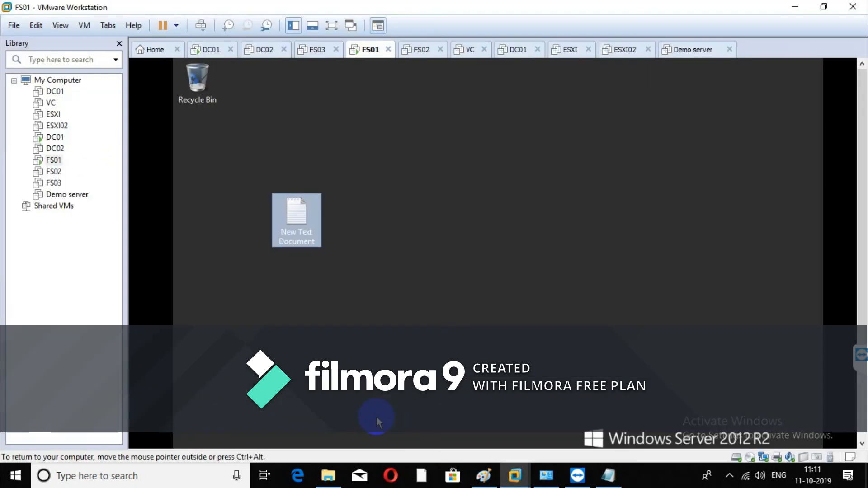
double_click(286, 211)
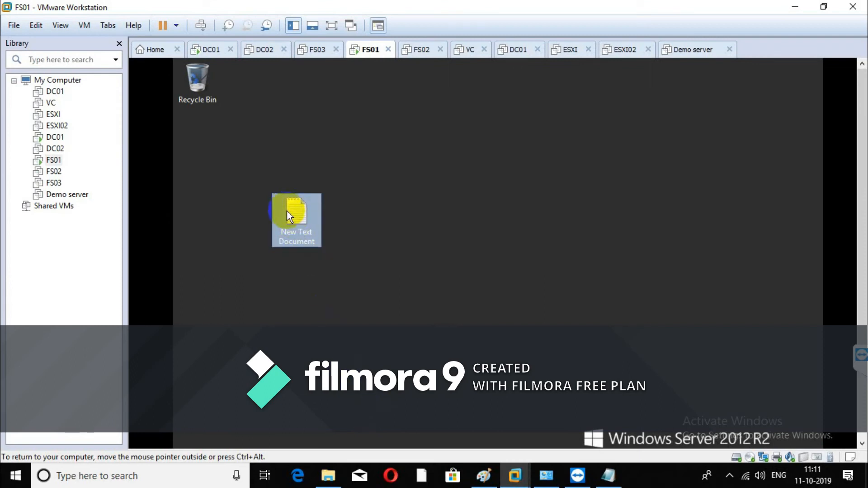
key(ctrl+v)
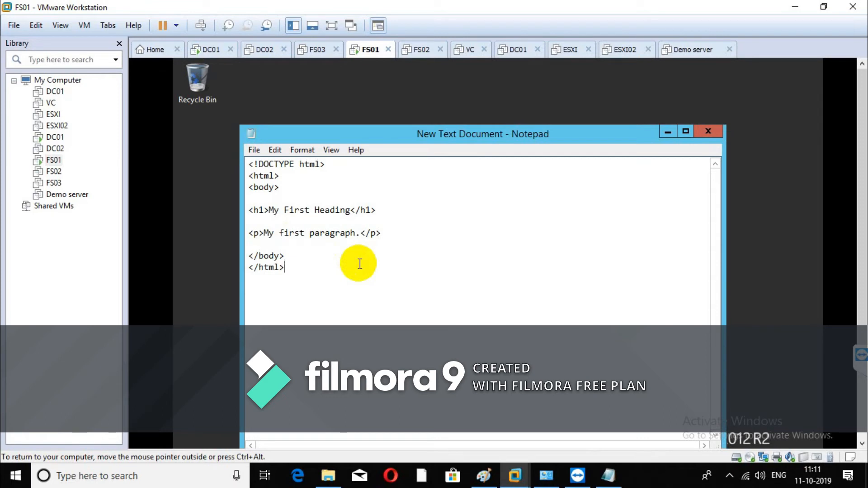
Save the HTML code as text.htm on the desktop as All Files type, then close Notepad.
click(254, 151)
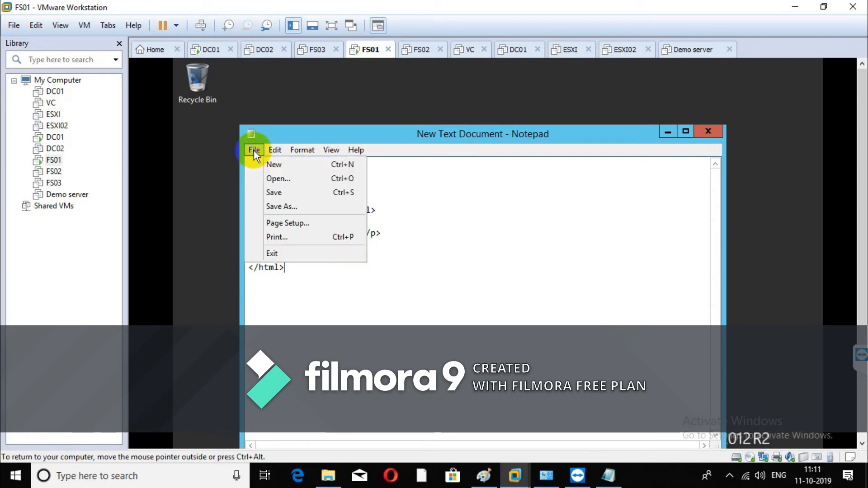
click(283, 206)
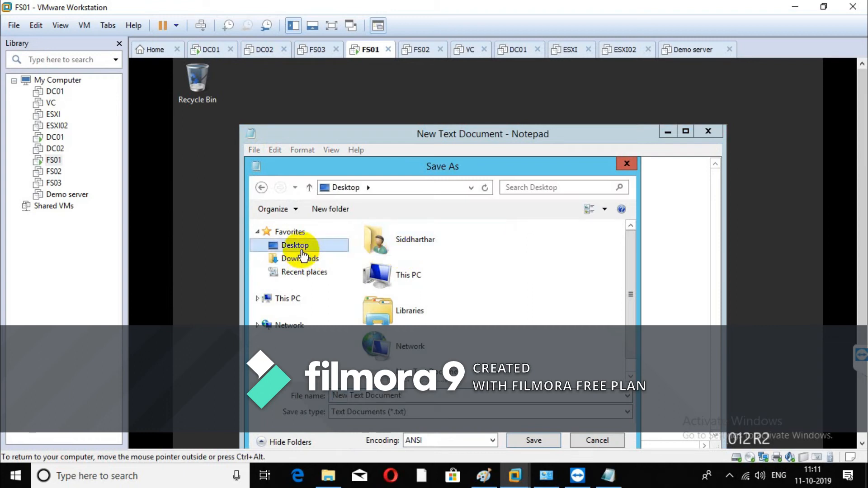
click(440, 412)
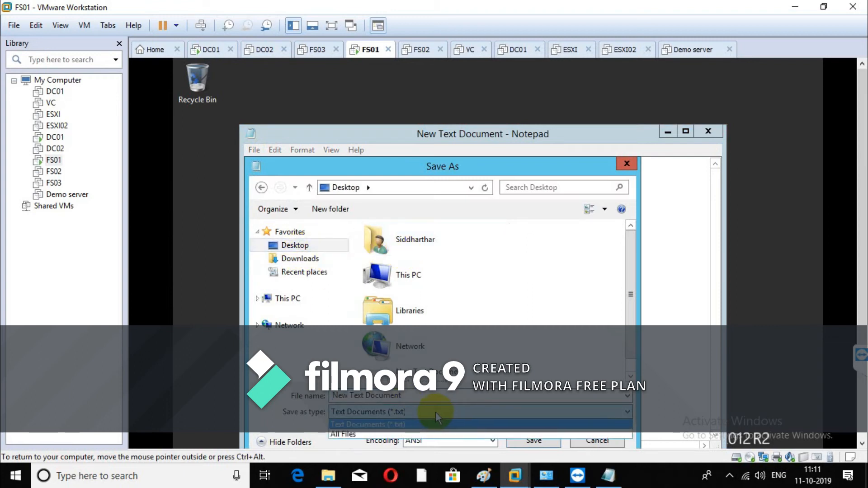
click(357, 435)
click(408, 394)
click(409, 393)
key(BackSpace)
key(BackSpace)
key(BackSpace)
key(BackSpace)
key(BackSpace)
key(BackSpace)
key(BackSpace)
key(BackSpace)
key(BackSpace)
key(BackSpace)
key(BackSpace)
key(BackSpace)
key(BackSpace)
key(BackSpace)
key(BackSpace)
text(text.htm)
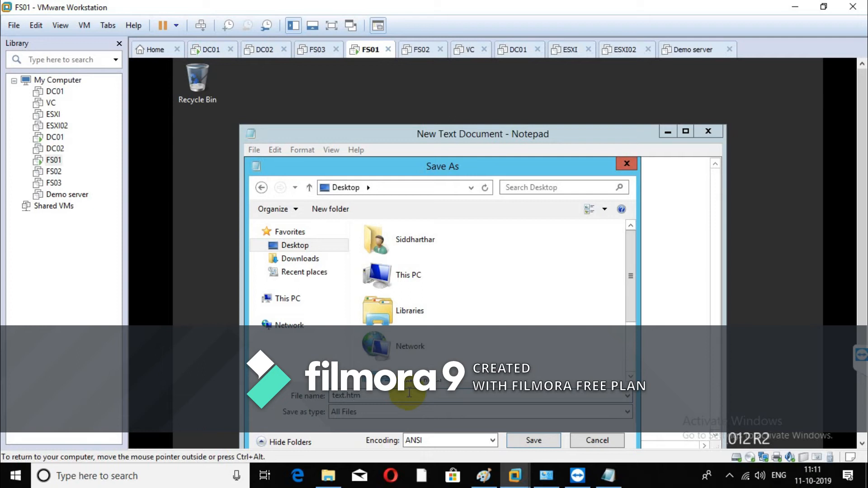
click(534, 441)
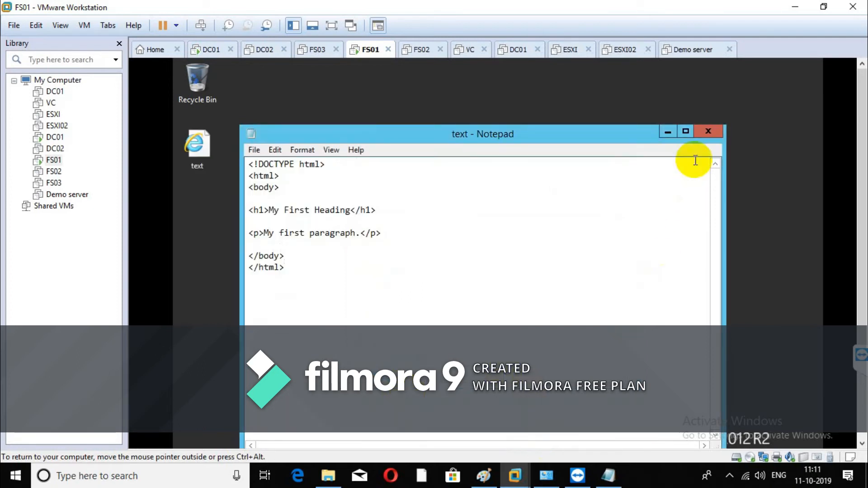
click(708, 132)
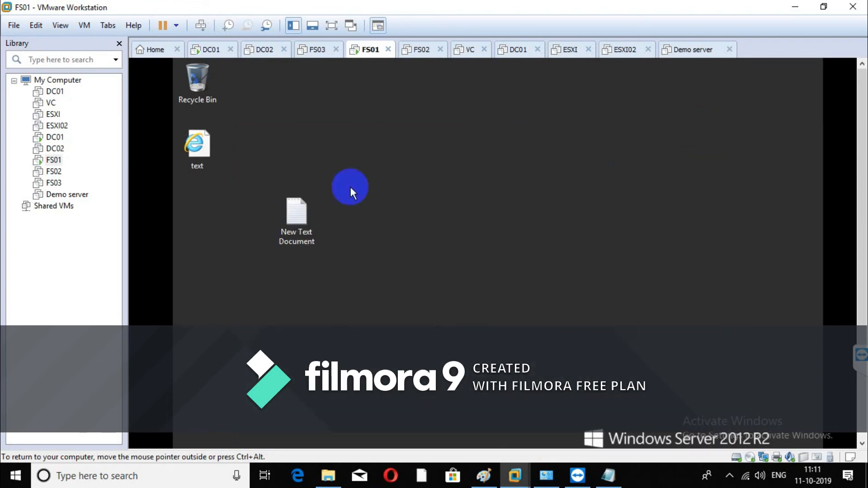
Preview text.htm in Internet Explorer showing 'My First Heading', then bring up the file's context menu.
double_click(210, 158)
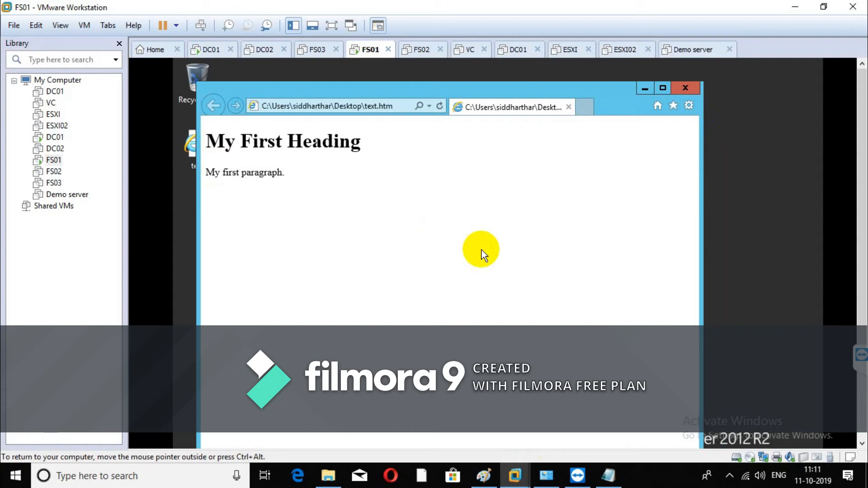
click(686, 86)
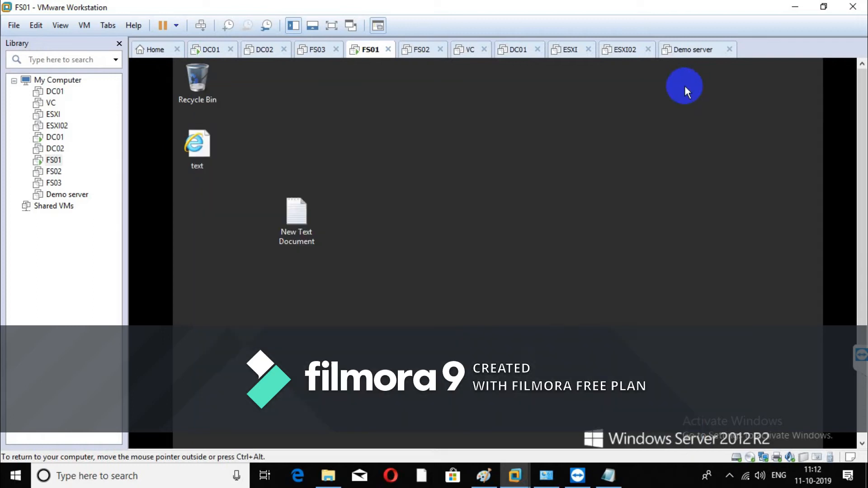
right_click(208, 140)
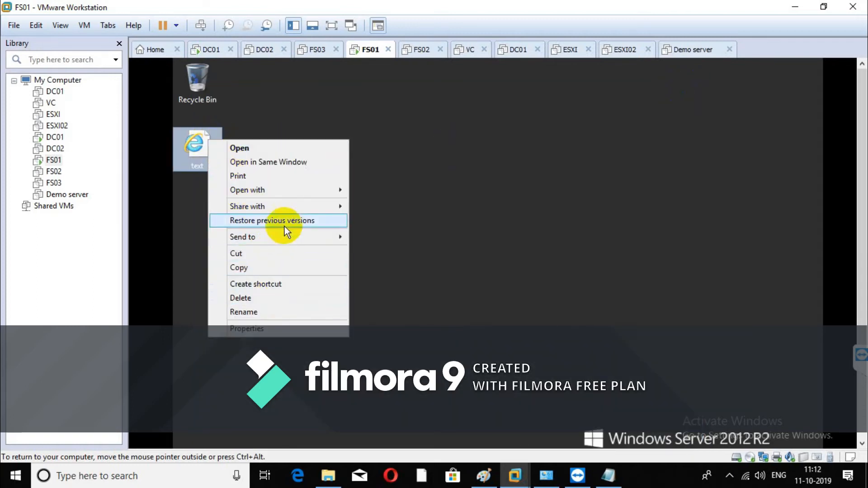
Open text.htm in Notepad and change the heading to 'My first company'.
mouse_move(296, 189)
click(391, 218)
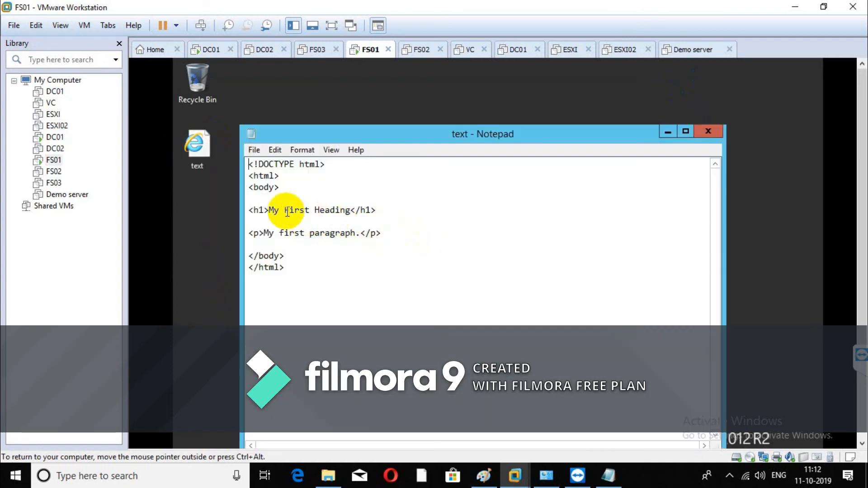
drag(271, 212, 348, 211)
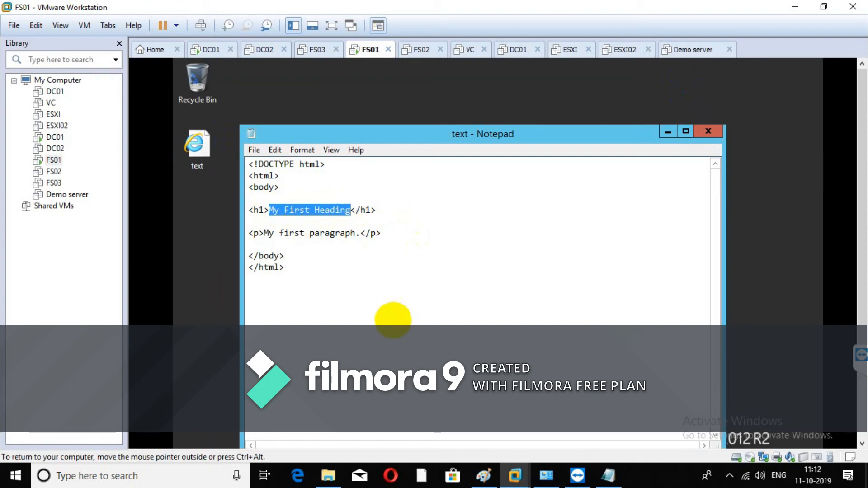
text(My first company)
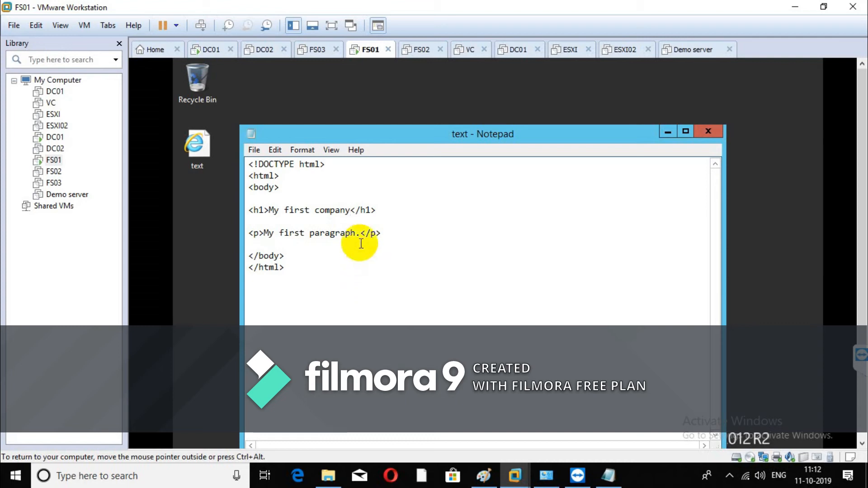
Change the paragraph to 'My first Doc.' and save the page while closing Notepad.
drag(355, 233, 280, 233)
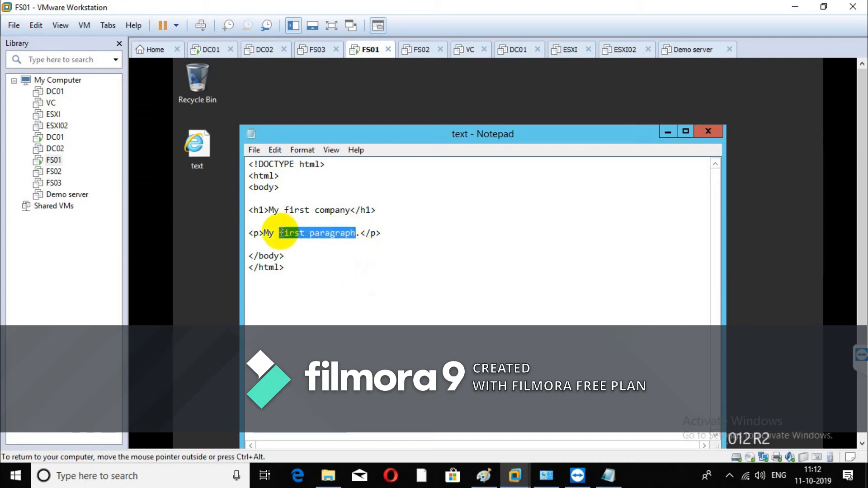
text(first)
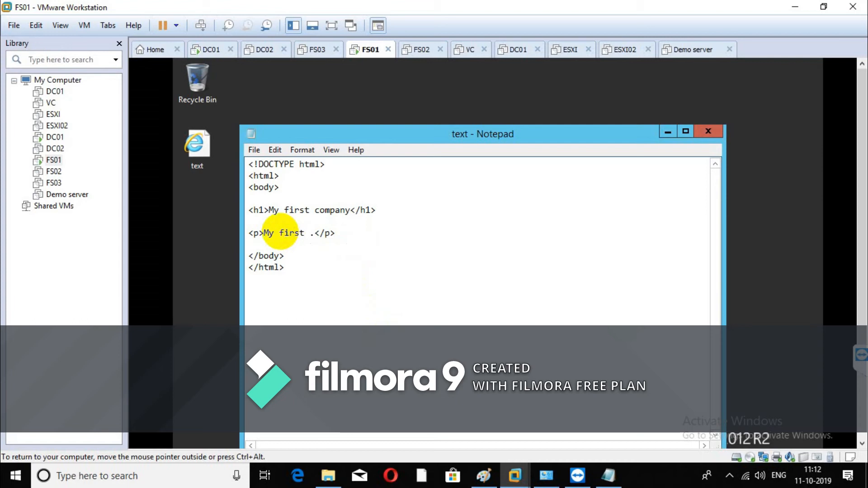
text( Document)
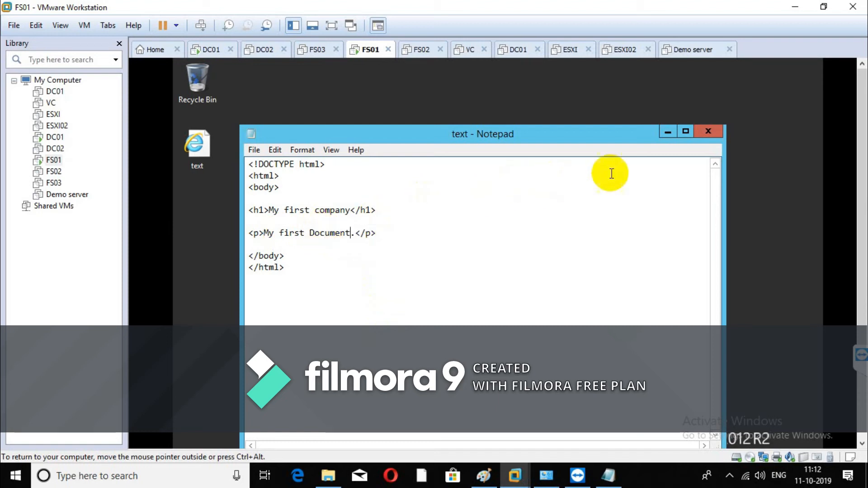
key(BackSpace)
key(BackSpace)
key(BackSpace)
key(BackSpace)
key(BackSpace)
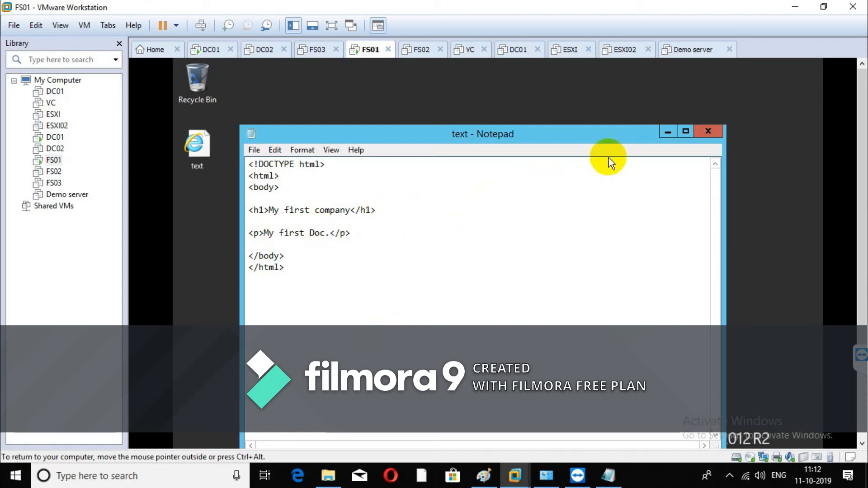
click(706, 131)
click(474, 302)
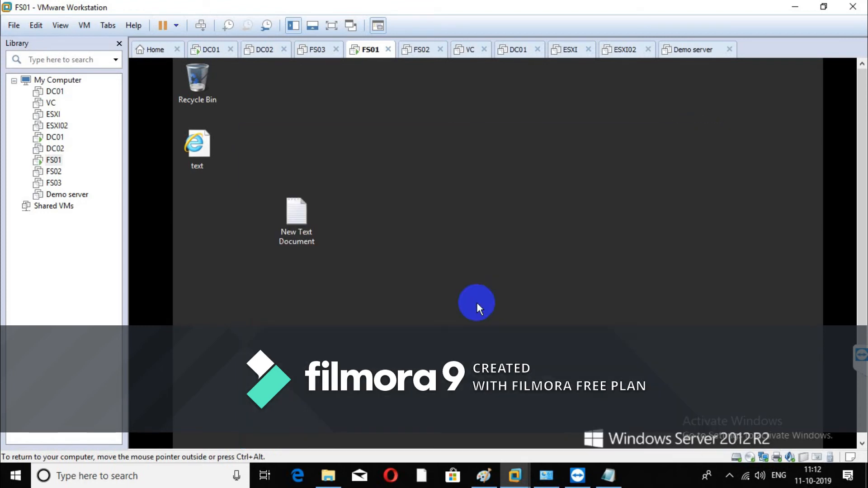
Check the edited text page in Internet Explorer, then cut it and open File Explorer on wwwroot.
double_click(198, 147)
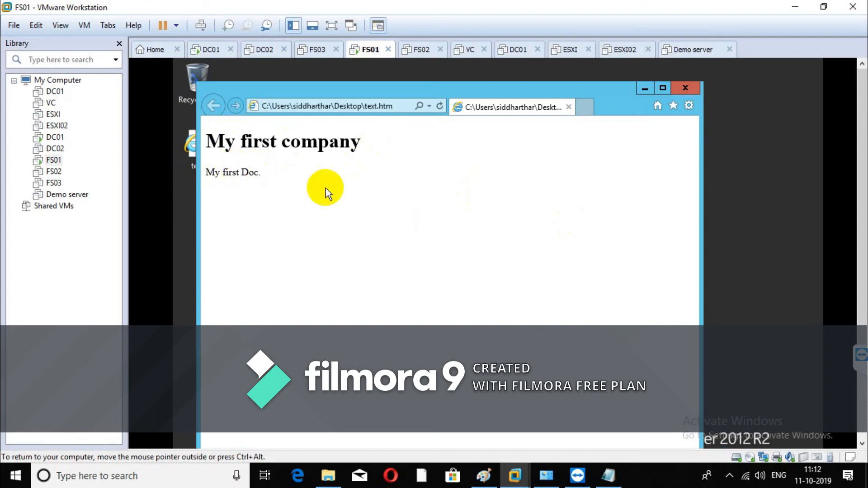
click(693, 89)
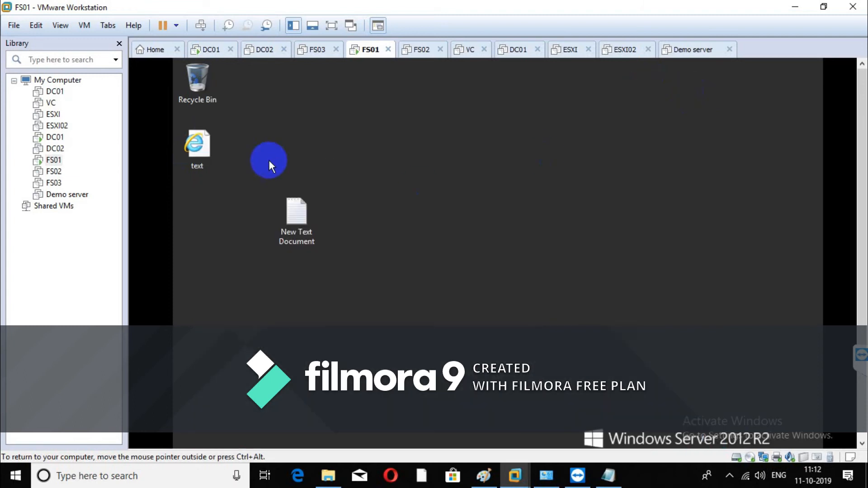
right_click(202, 146)
click(258, 261)
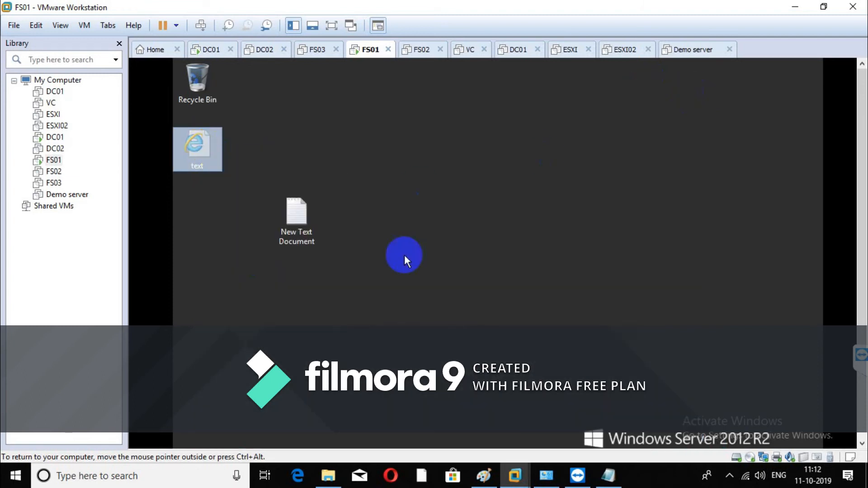
click(292, 432)
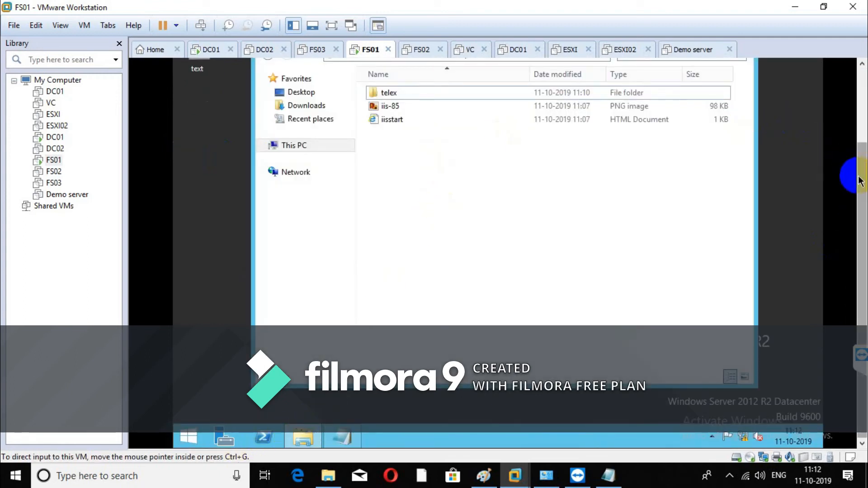
Check the wwwroot path and look over the iisstart file's properties.
drag(862, 177, 857, 137)
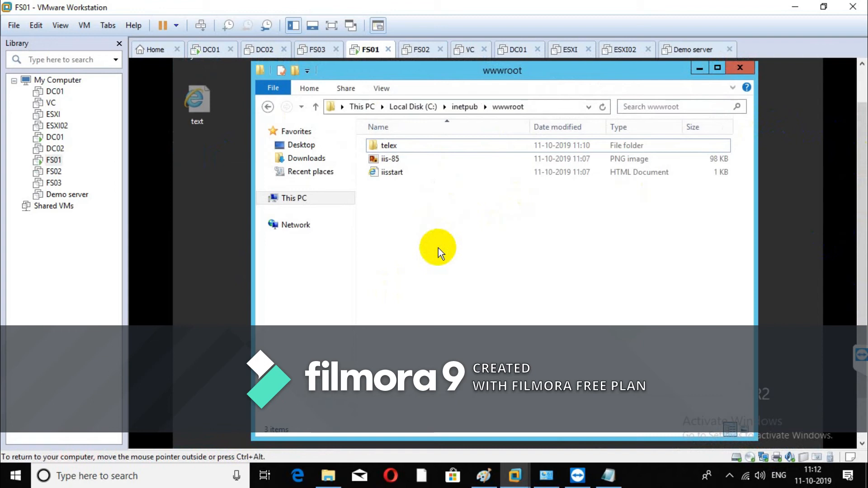
click(537, 104)
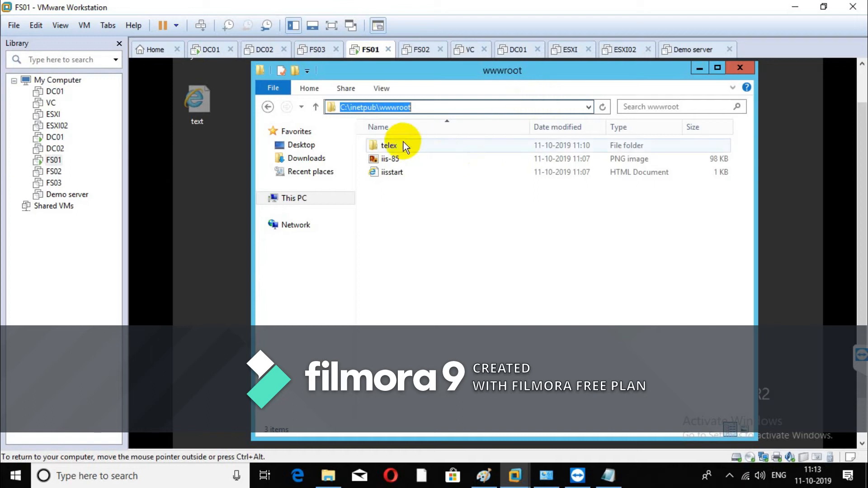
right_click(399, 175)
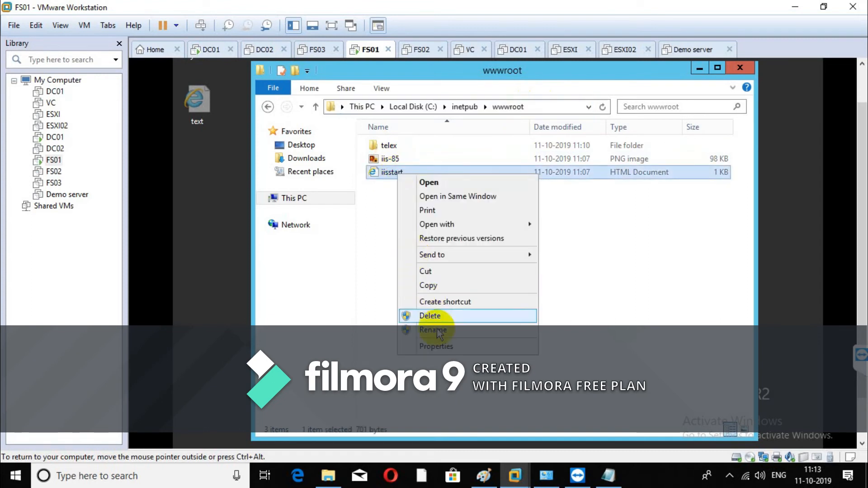
click(407, 316)
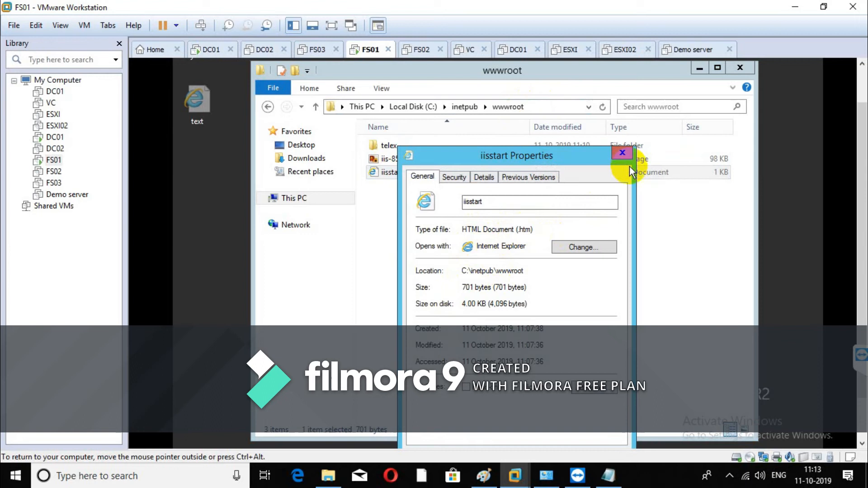
click(622, 152)
Paste the text page into the telex folder, granting administrator permission, then close File Explorer.
double_click(405, 145)
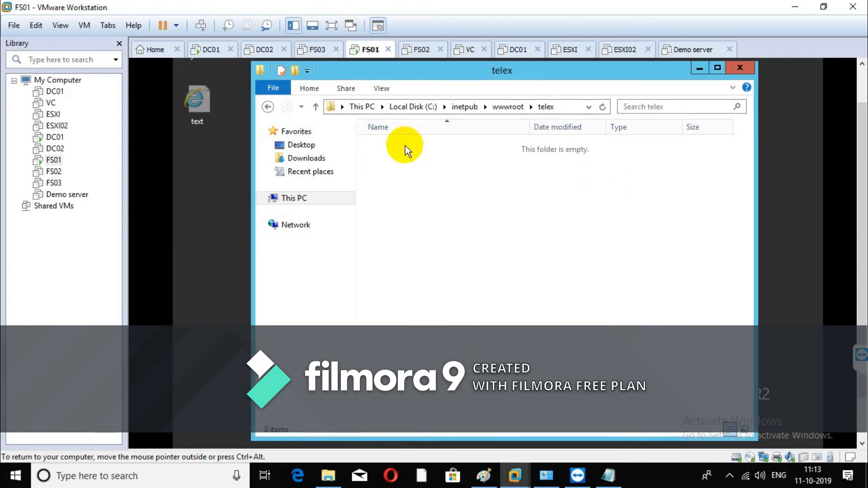
right_click(400, 160)
click(444, 246)
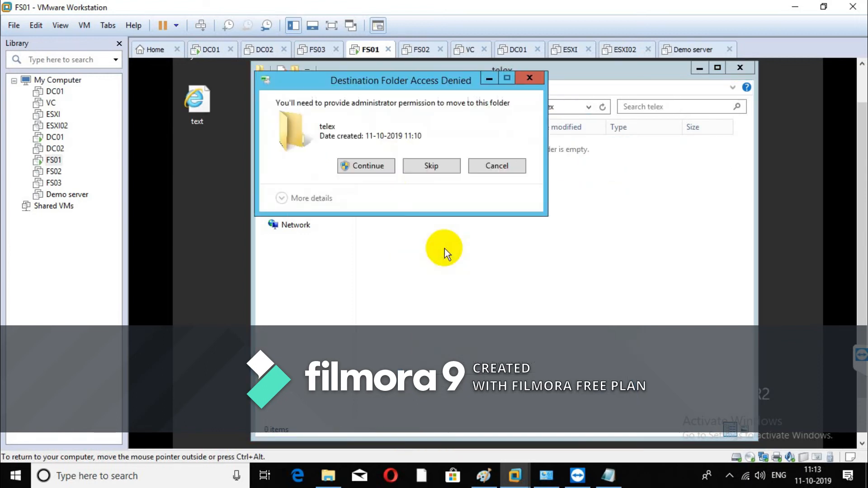
click(378, 168)
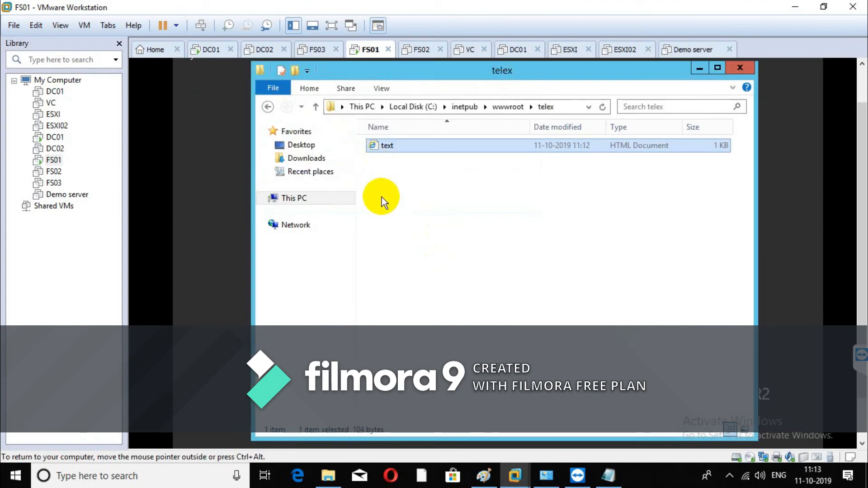
click(558, 109)
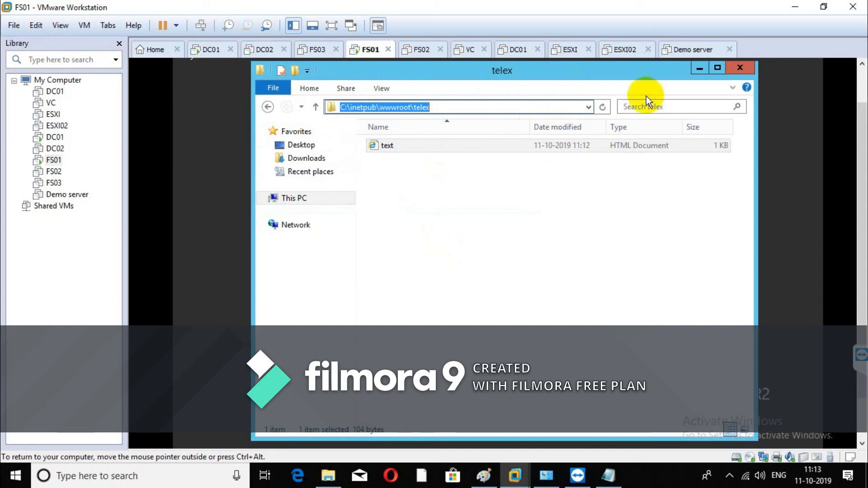
click(740, 68)
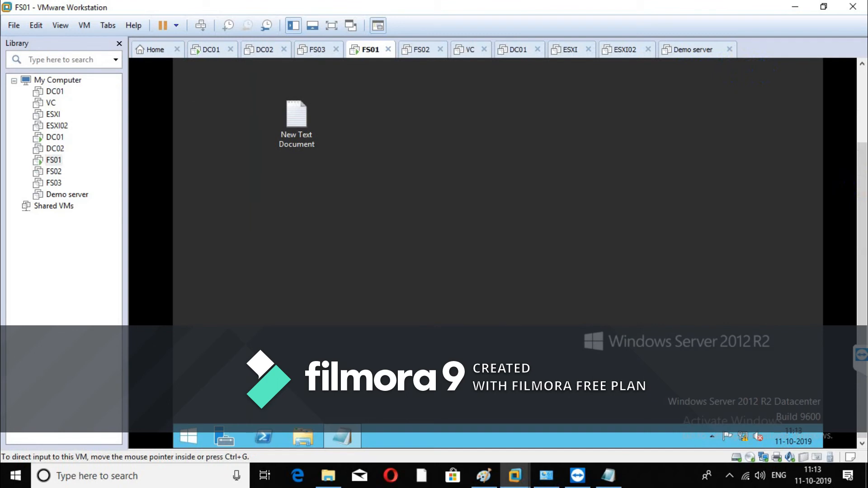
Launch IIS Manager by running inetmgr from the Run prompt.
click(186, 436)
click(226, 398)
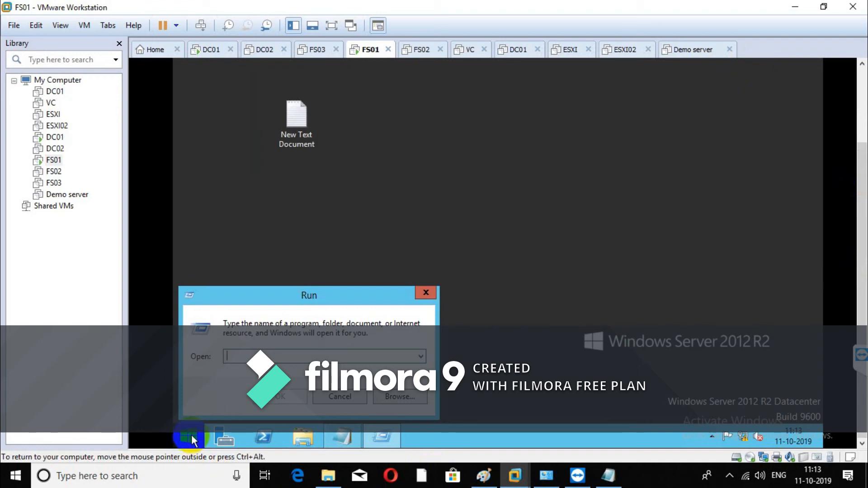
text(in)
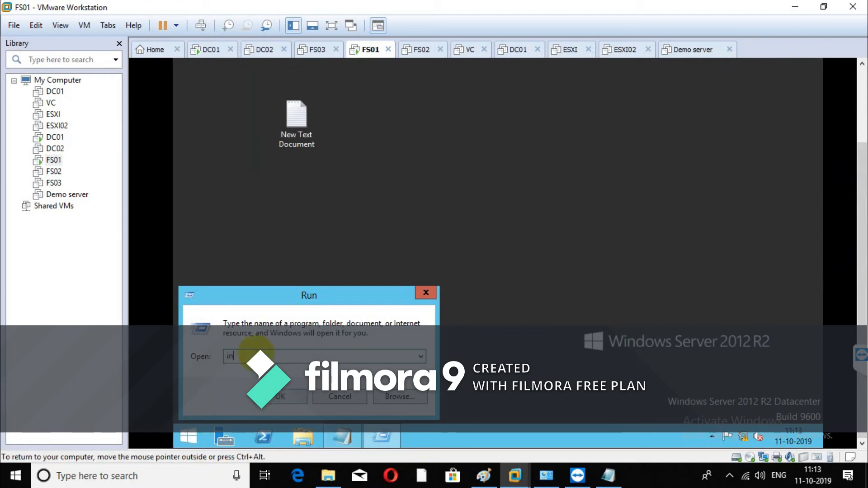
text(etmgr)
key(Return)
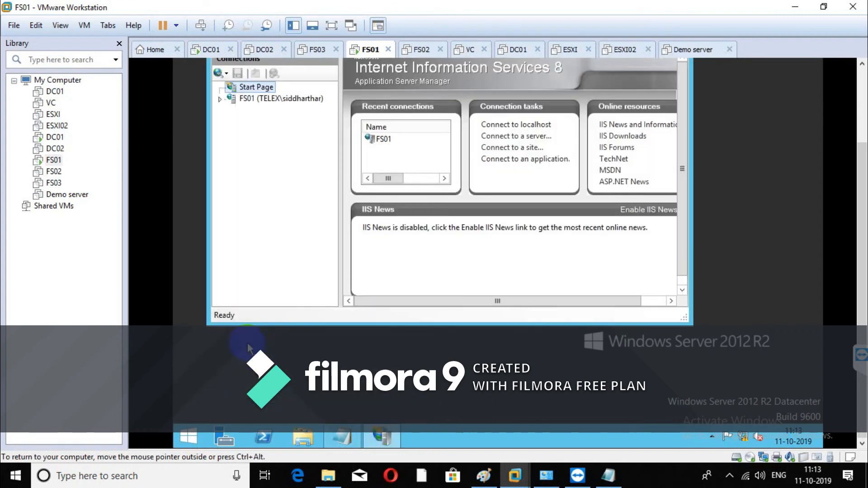
Open IIS Manager from Administrative Tools, minimize Administrative Tools, and maximize IIS Manager.
click(182, 435)
click(447, 129)
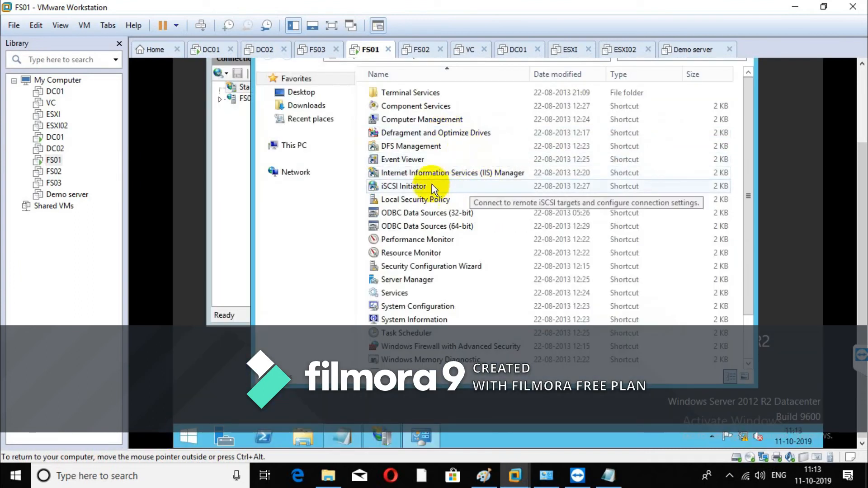
double_click(446, 171)
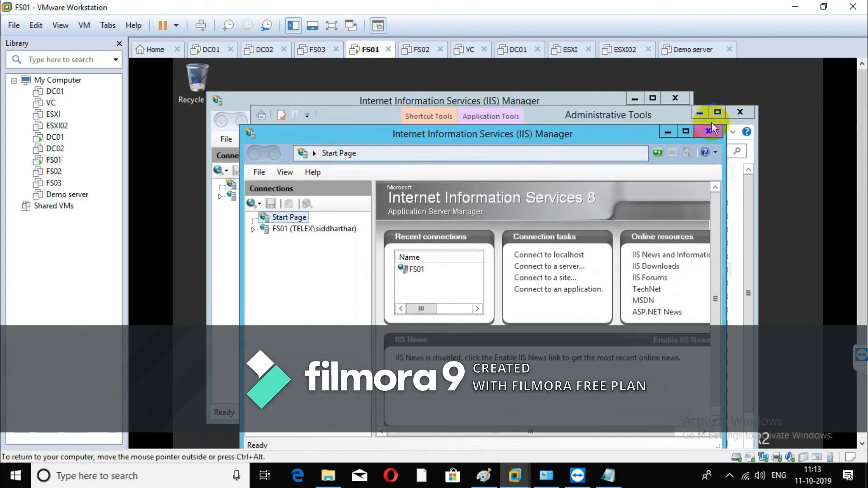
click(706, 129)
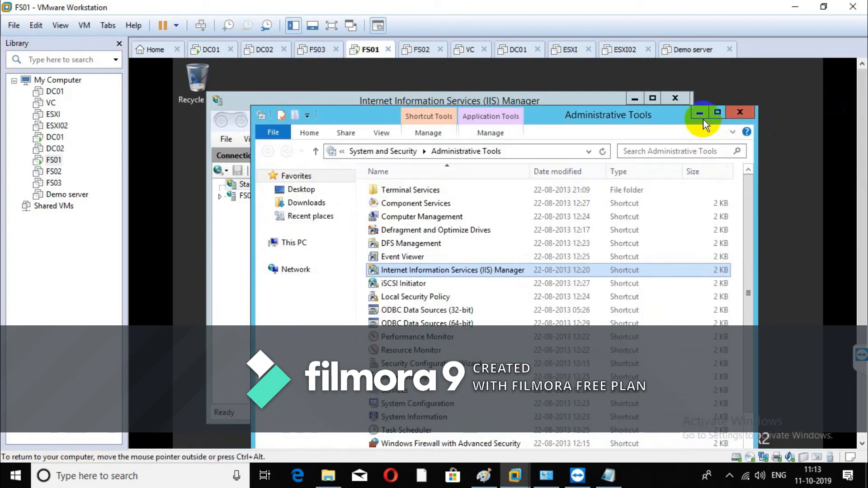
click(699, 113)
click(653, 98)
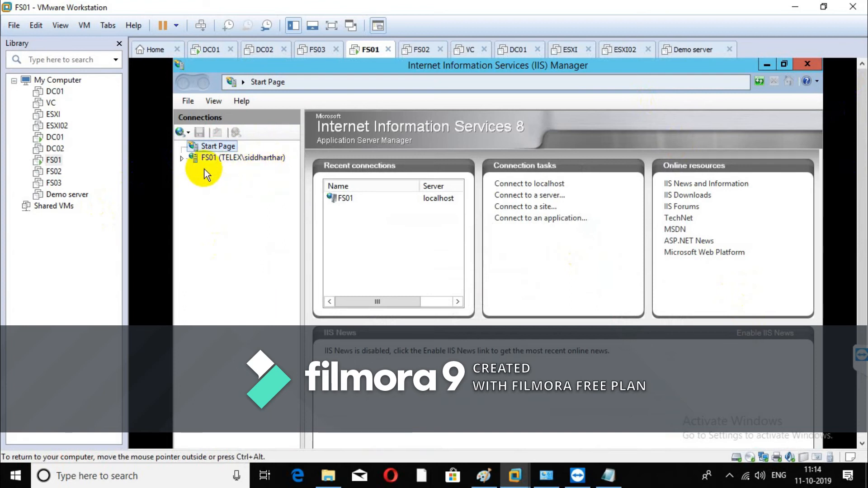
Expand the FS01 connection and its Sites list, dismissing the Web Platform prompt.
click(181, 158)
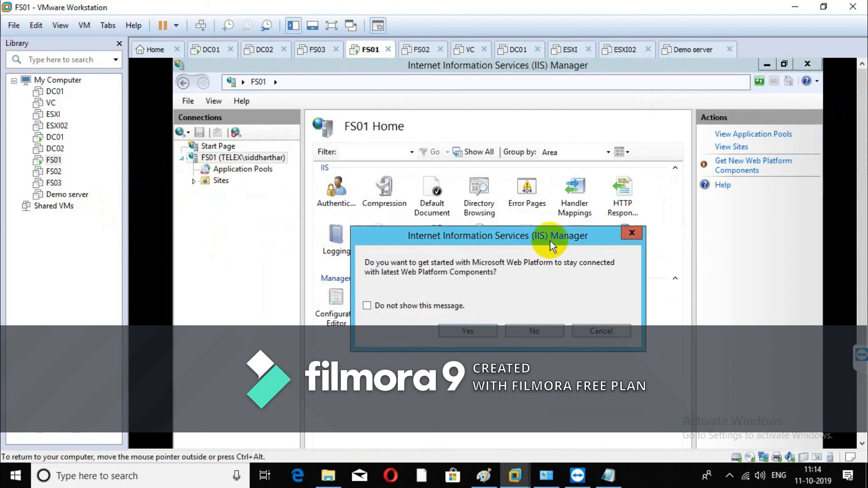
click(631, 233)
click(234, 169)
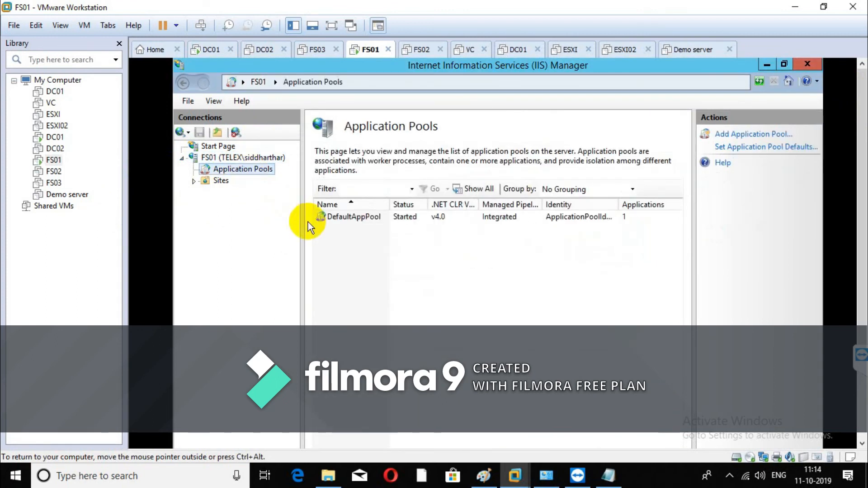
click(194, 181)
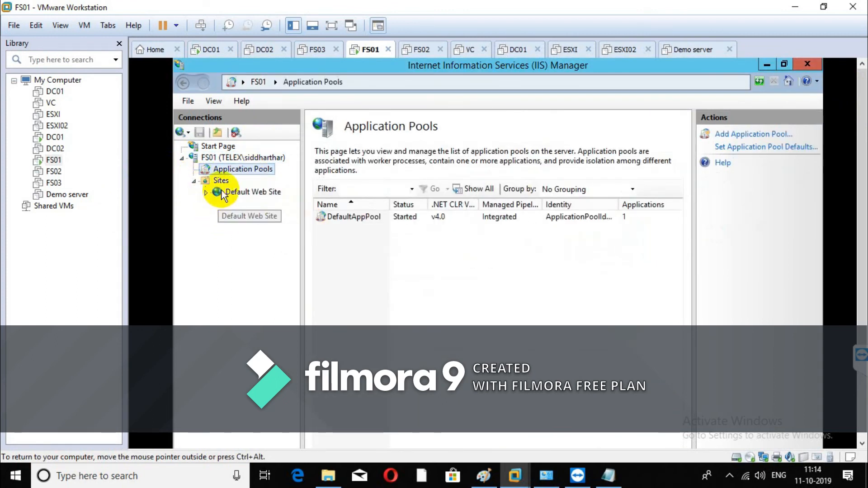
click(244, 192)
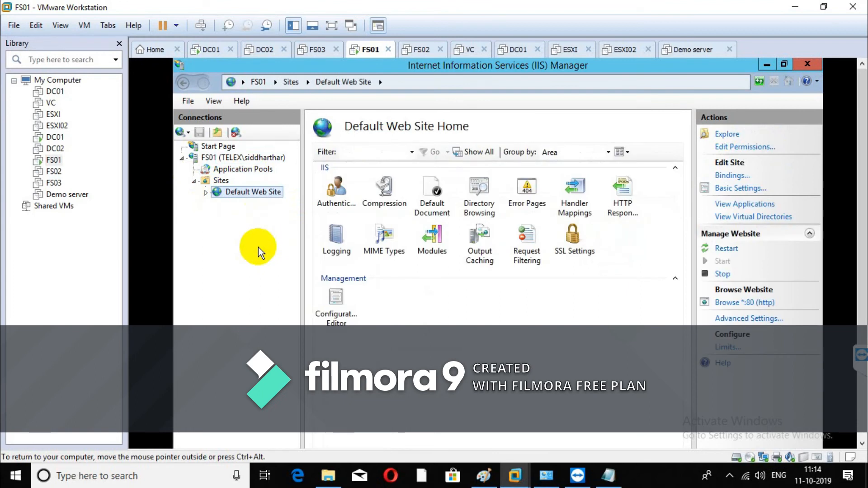
Start a new website from the Sites node's Add Website option, ready to enter its name.
right_click(223, 182)
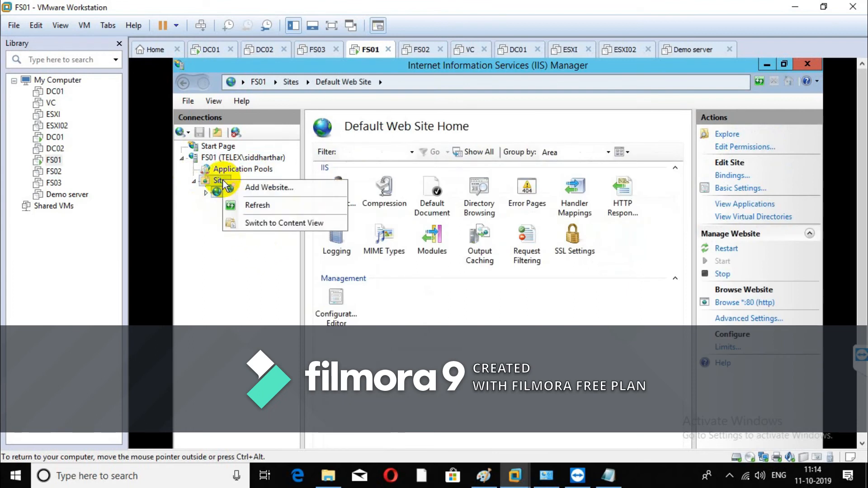
click(257, 187)
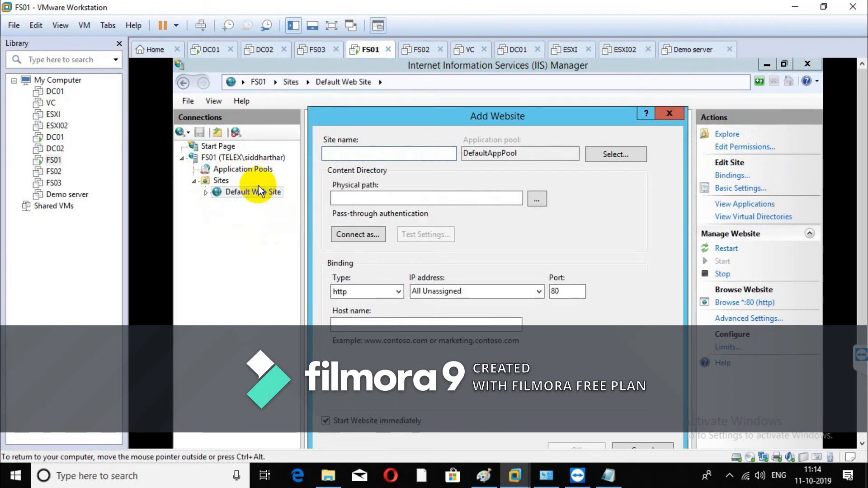
click(357, 152)
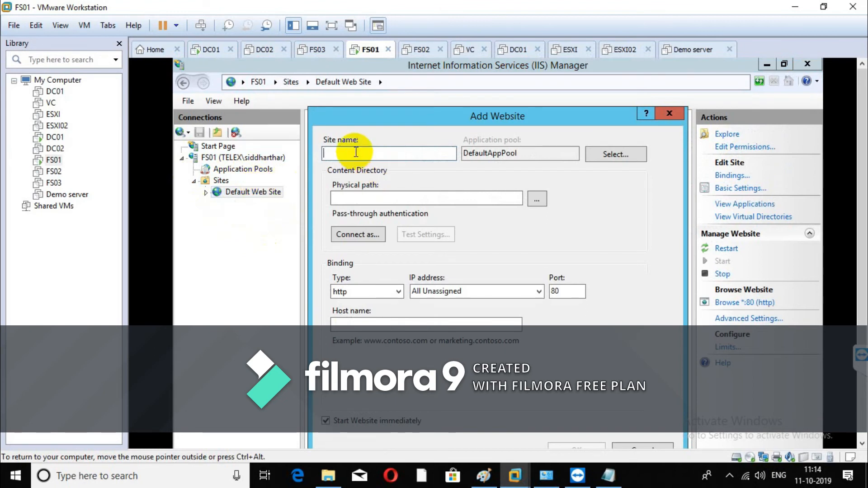
Name the site telex and confirm DefaultAppPool as its application pool.
text(telex)
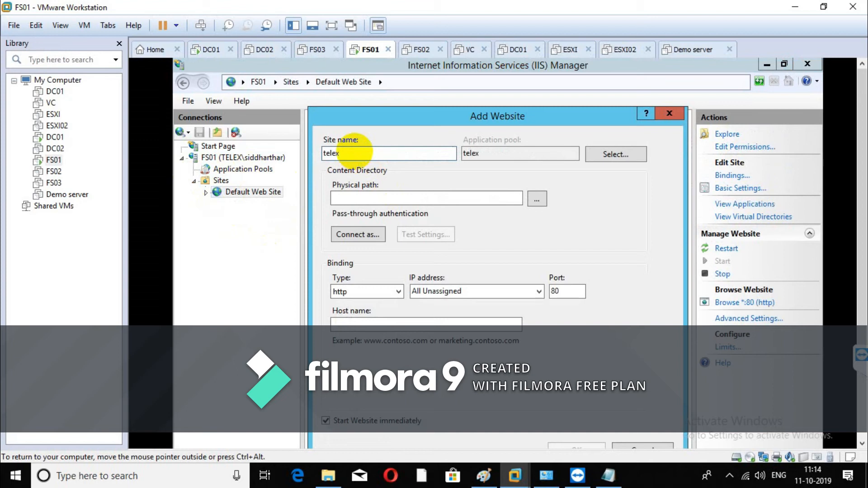
click(615, 154)
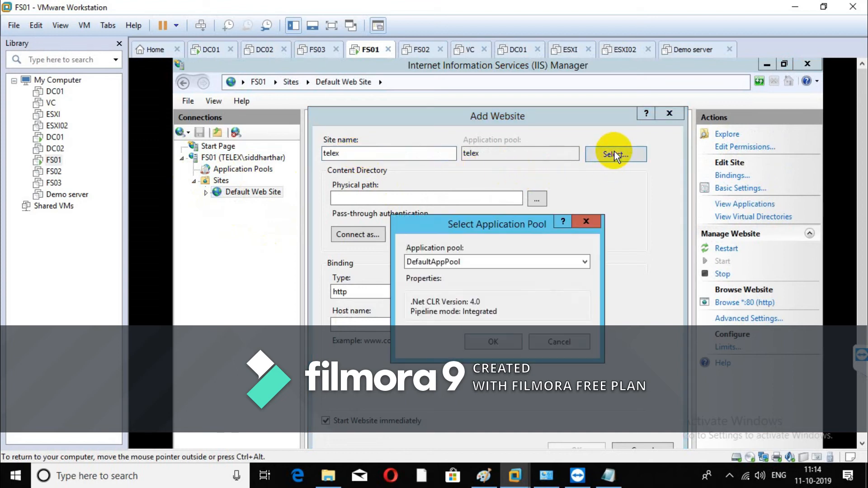
click(507, 260)
click(507, 261)
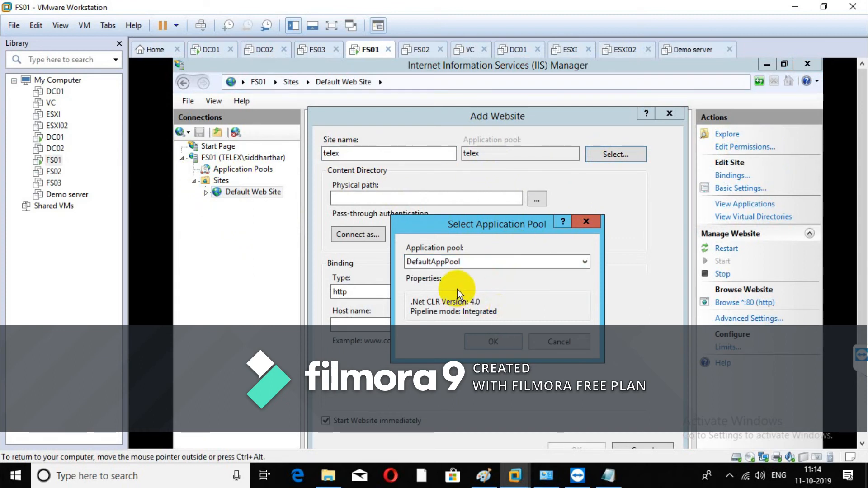
click(480, 342)
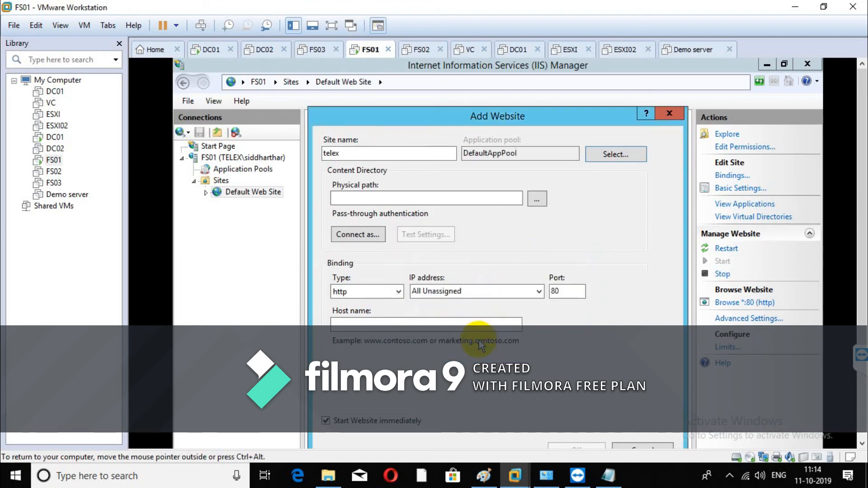
Browse to C:\inetpub\wwwroot\telex and choose it as the site's physical path.
click(534, 199)
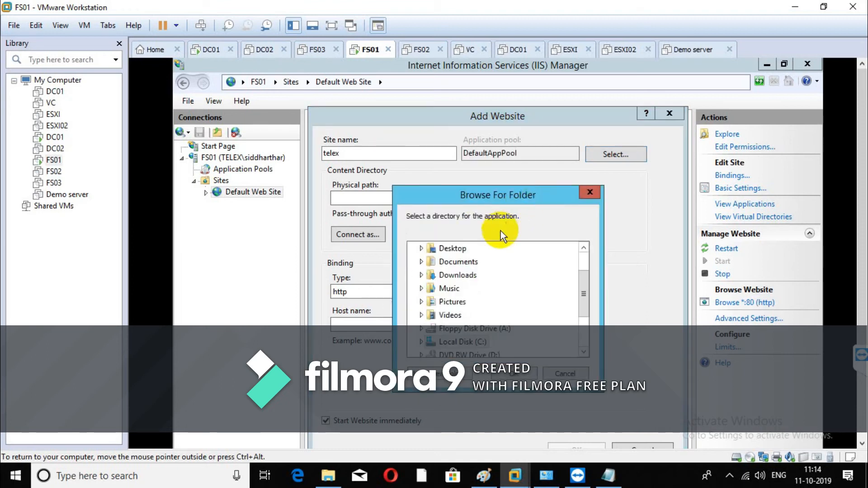
click(578, 190)
click(537, 199)
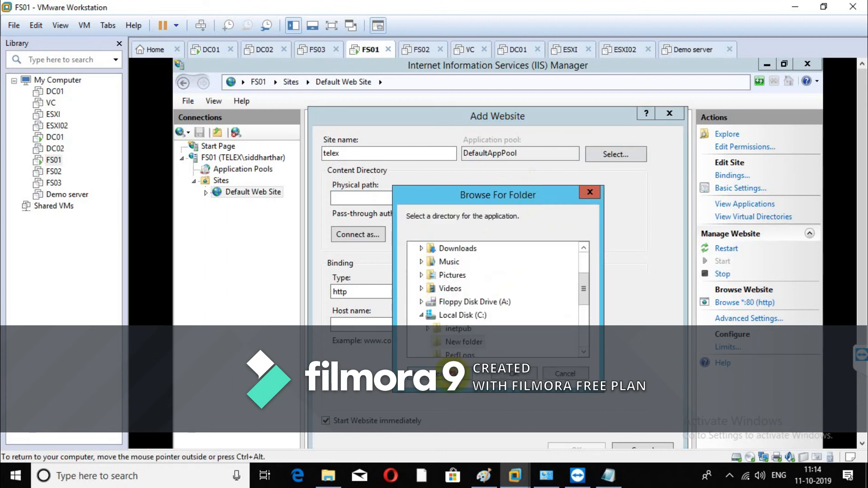
click(447, 374)
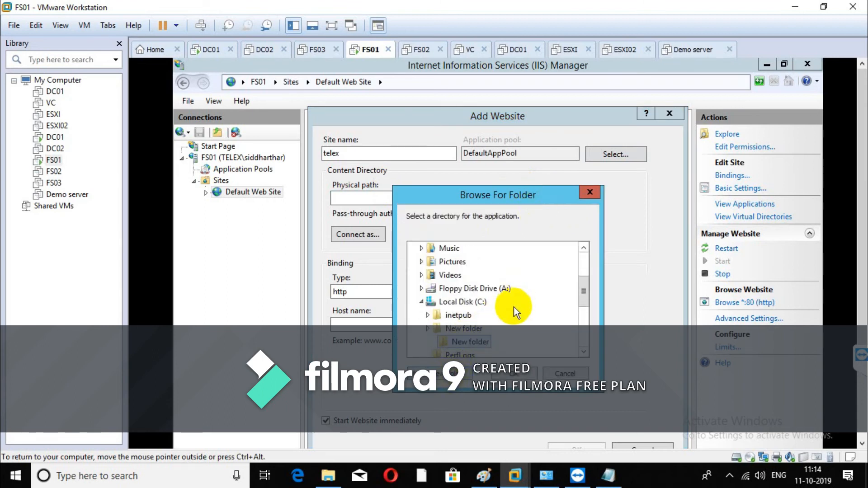
double_click(457, 315)
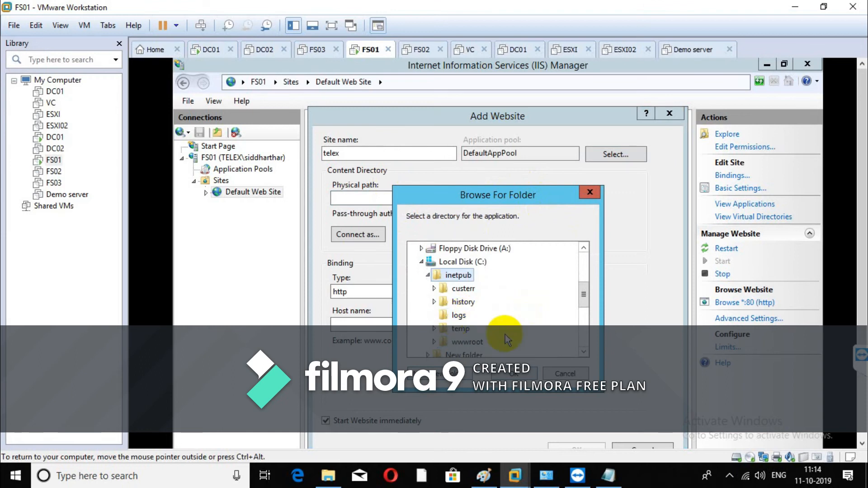
click(467, 342)
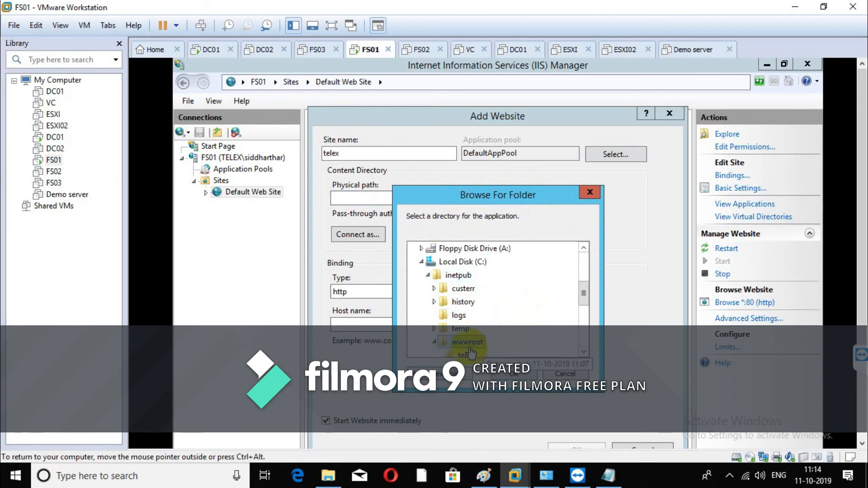
click(465, 355)
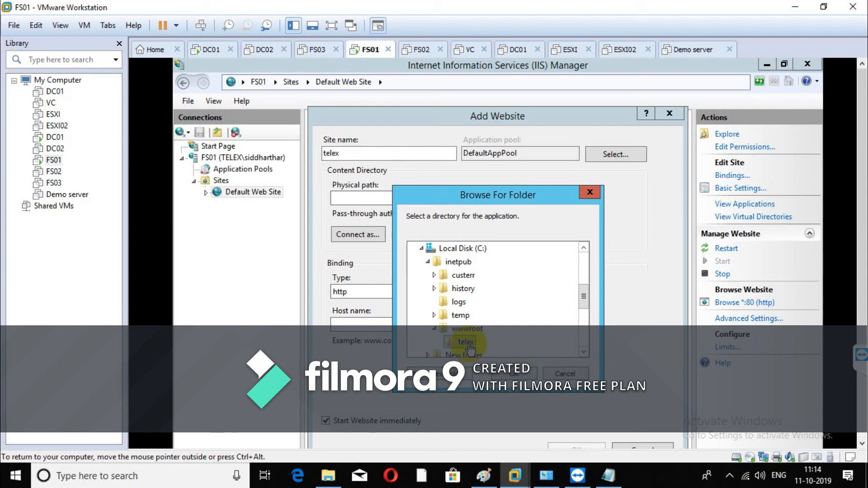
click(512, 377)
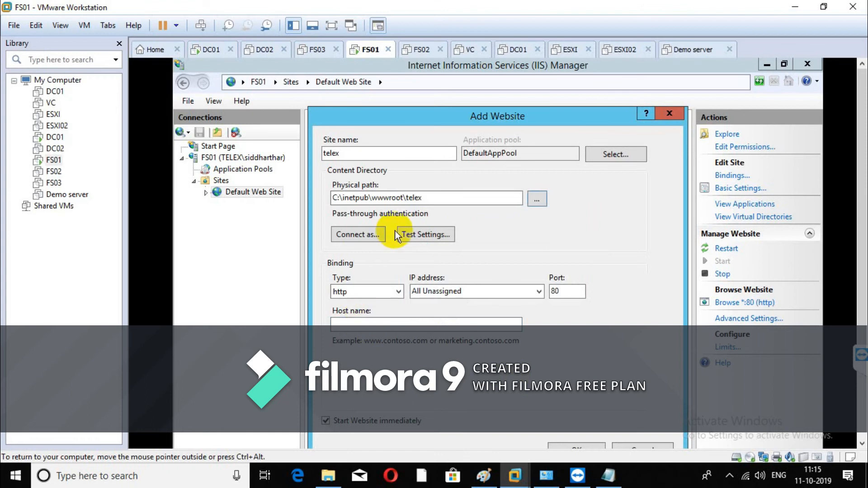
Test the telex site's connection settings and review its Connect as credentials unchanged.
click(420, 235)
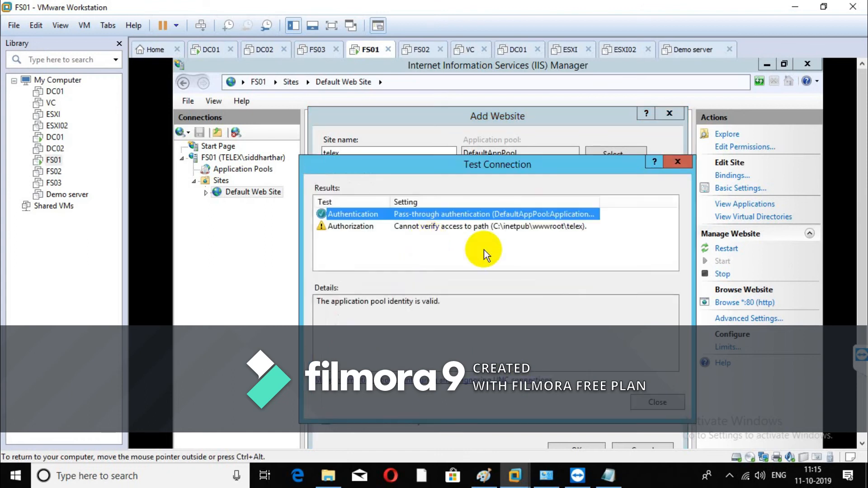
click(671, 164)
click(358, 234)
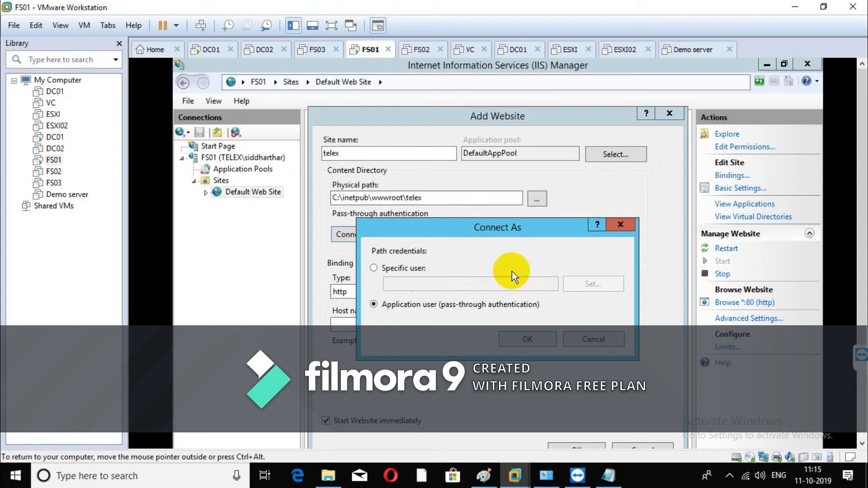
click(620, 225)
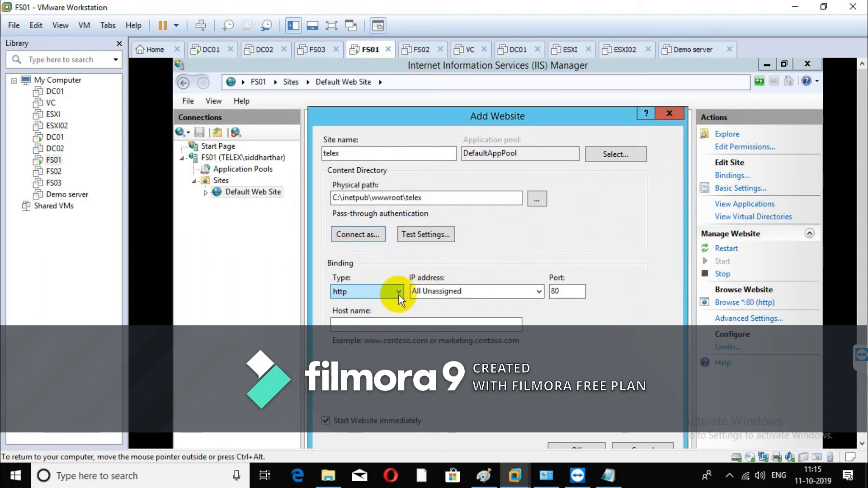
click(496, 292)
click(537, 292)
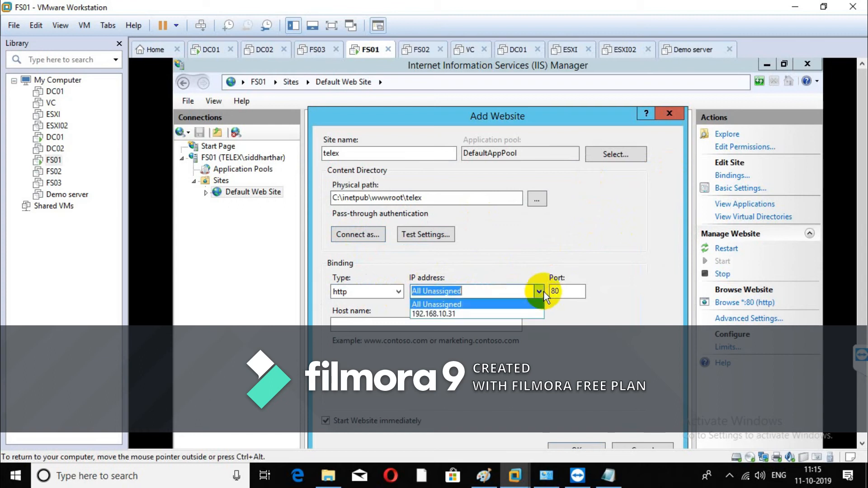
click(469, 312)
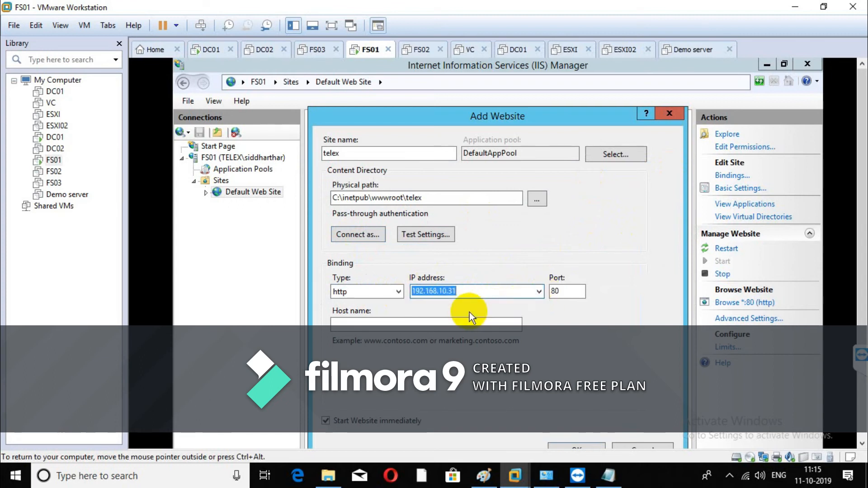
click(563, 291)
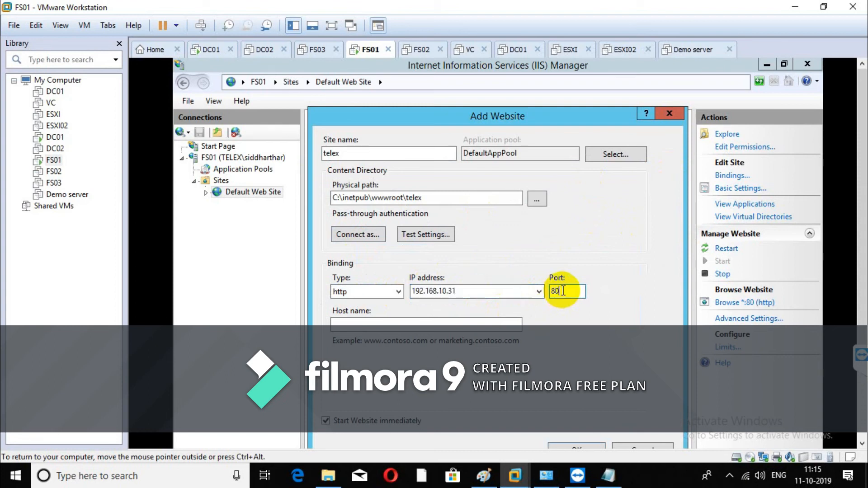
text(80)
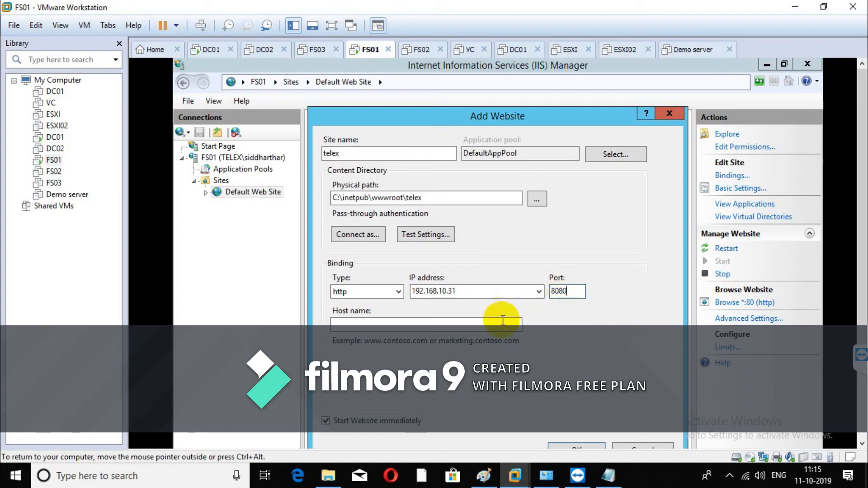
click(385, 322)
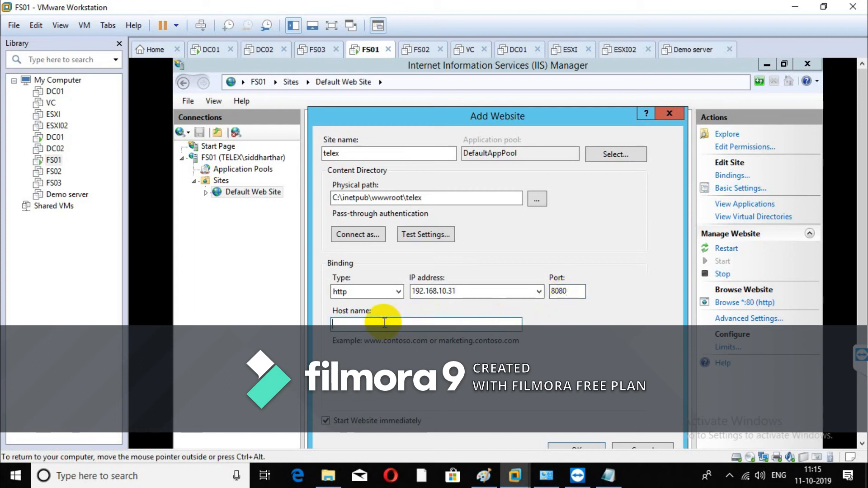
text(www.telex.com)
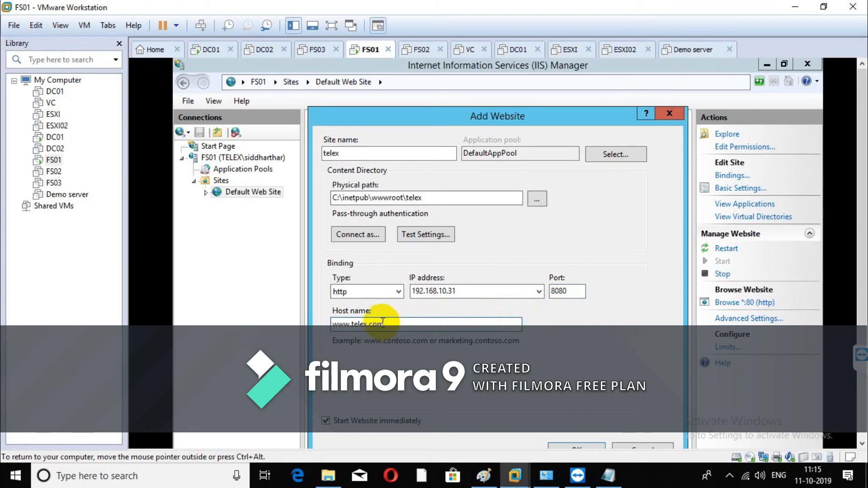
click(55, 137)
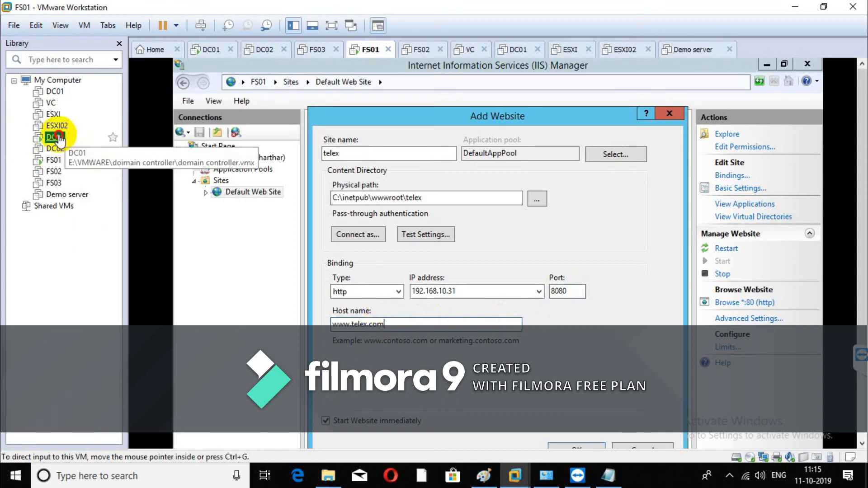
double_click(362, 316)
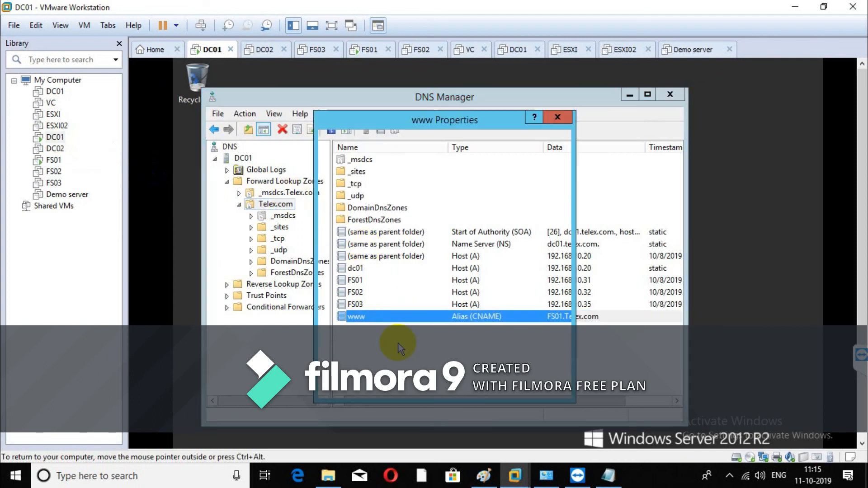
click(362, 206)
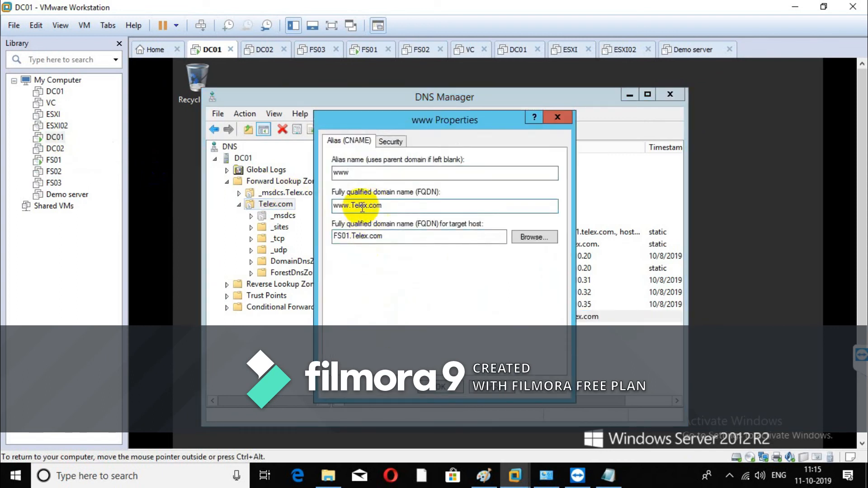
click(354, 172)
drag(384, 207, 290, 205)
key(ctrl+c)
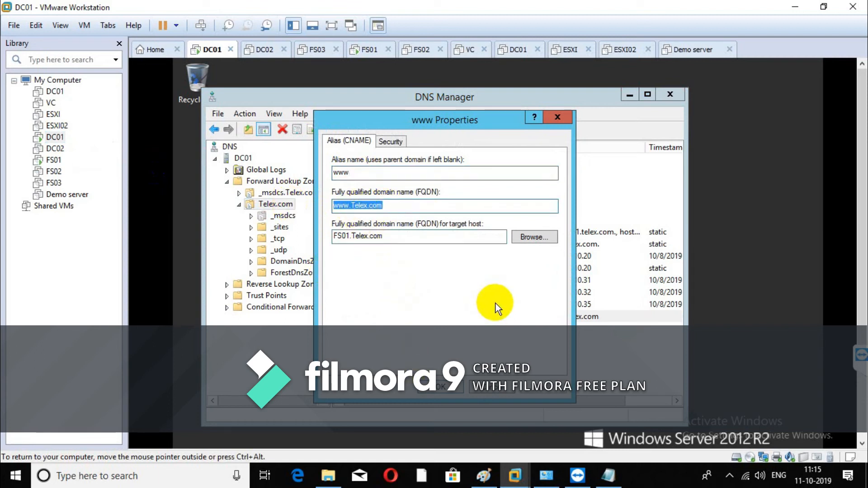
click(53, 160)
drag(385, 324, 291, 321)
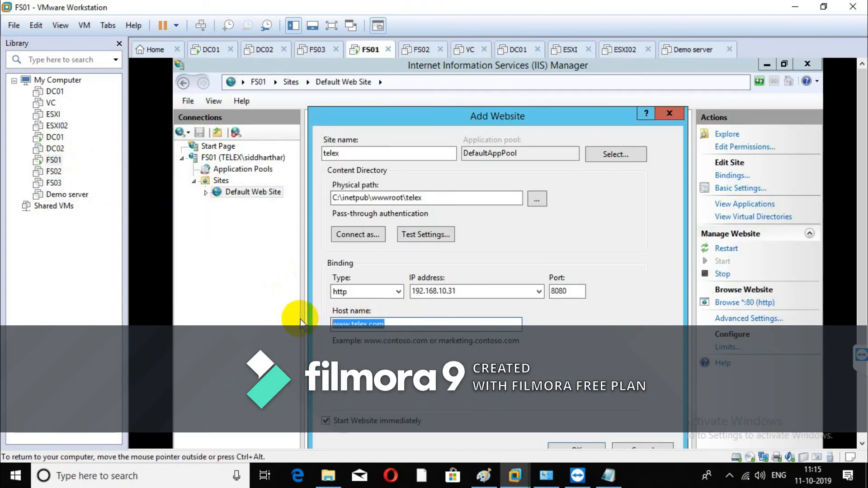
key(ctrl+v)
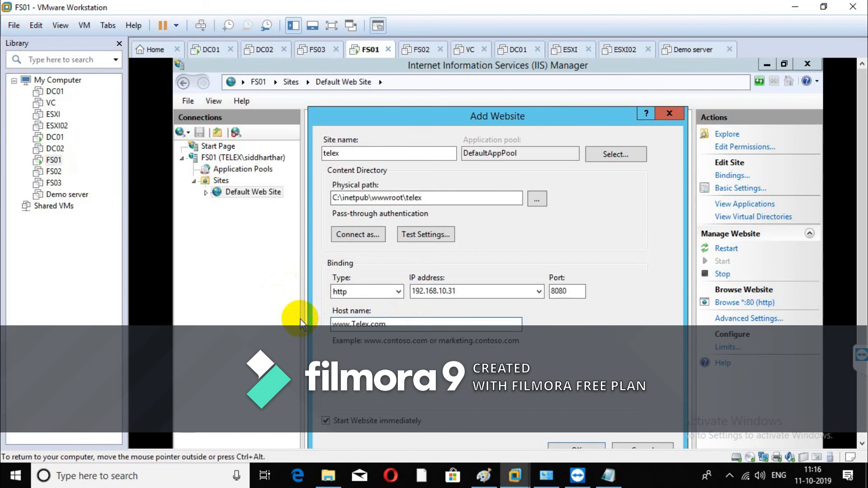
drag(861, 324, 861, 371)
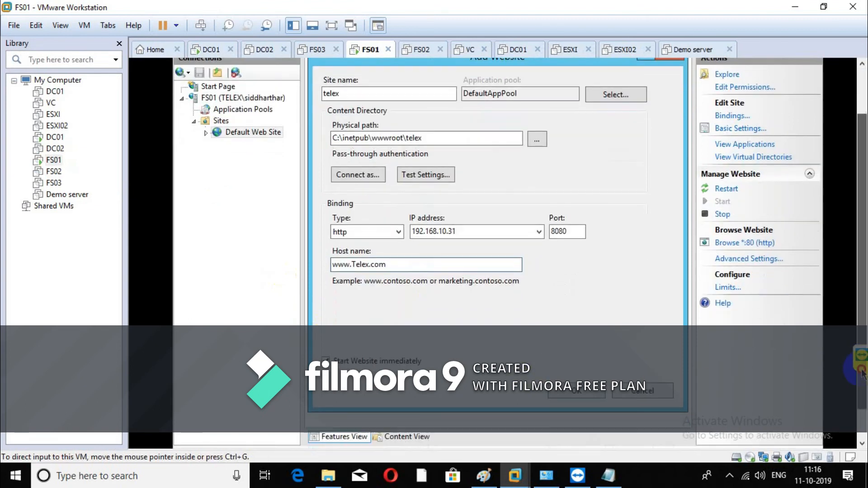
Create the telex site, then look at Directory Browsing and restart the site.
click(560, 391)
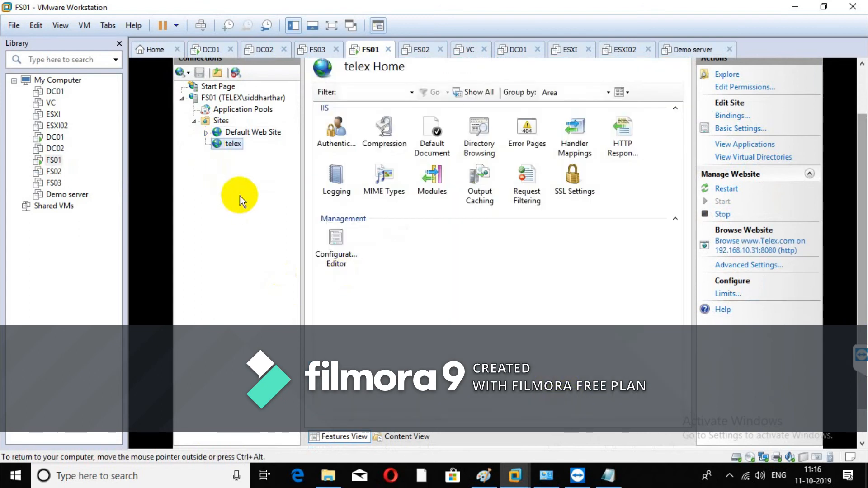
right_click(232, 144)
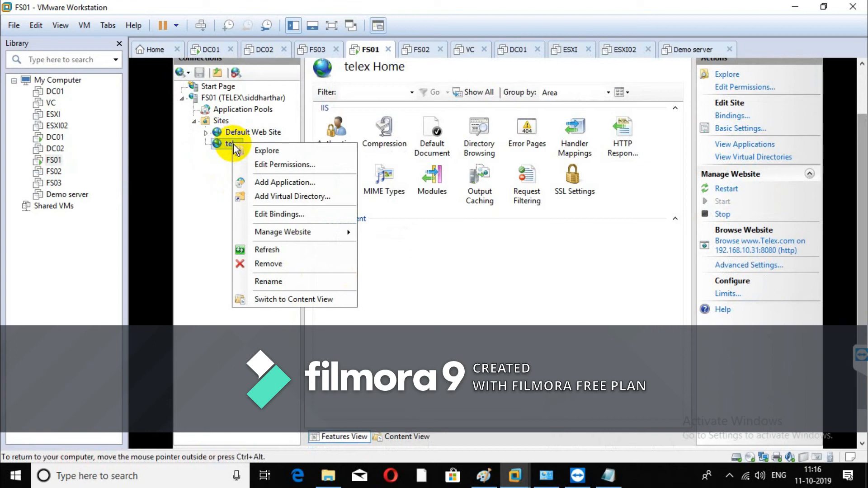
click(535, 305)
click(482, 131)
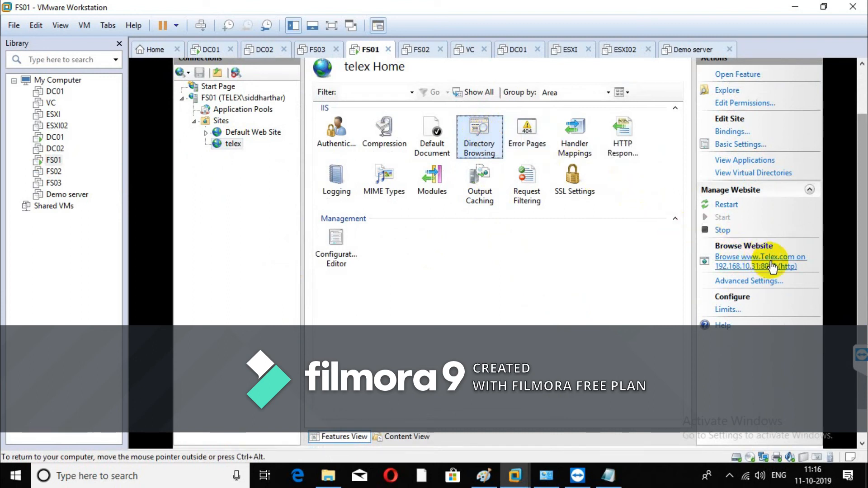
click(771, 262)
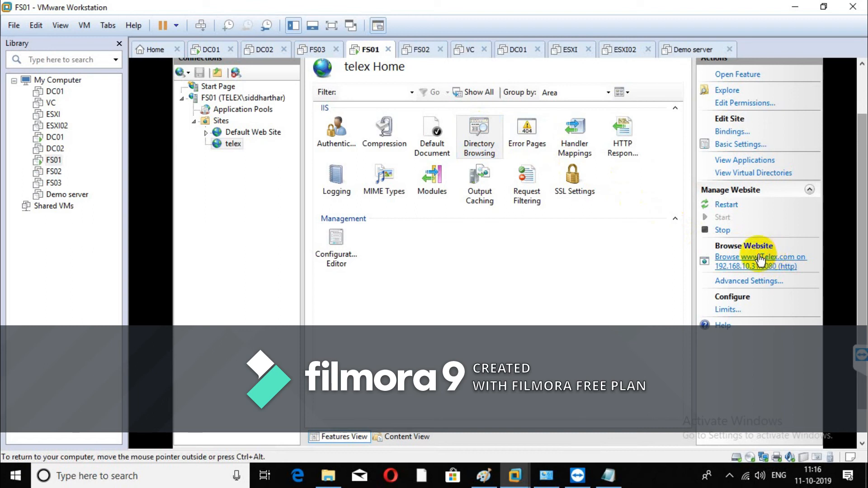
drag(863, 195, 862, 120)
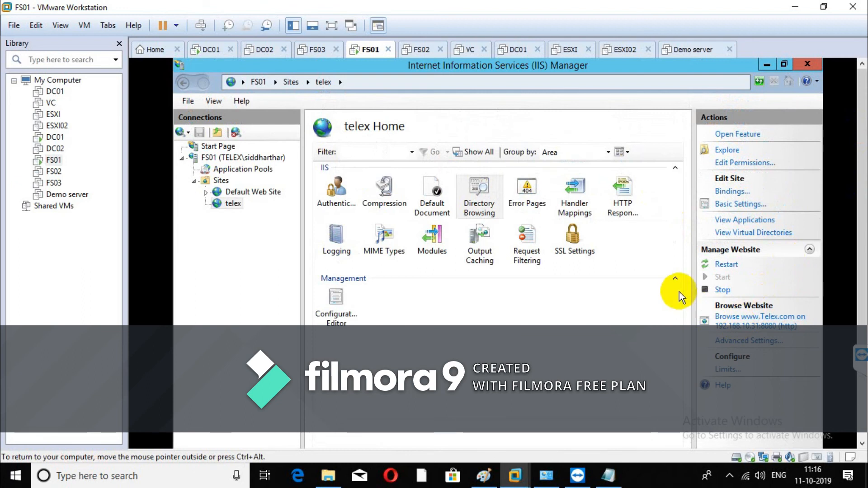
click(732, 266)
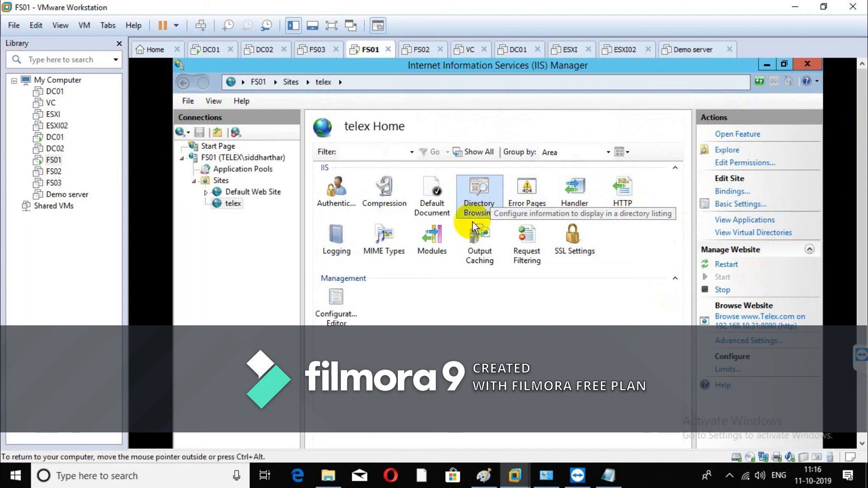
Browse the telex site via Manage Website > Browse, checking its Applications list along the way.
right_click(237, 205)
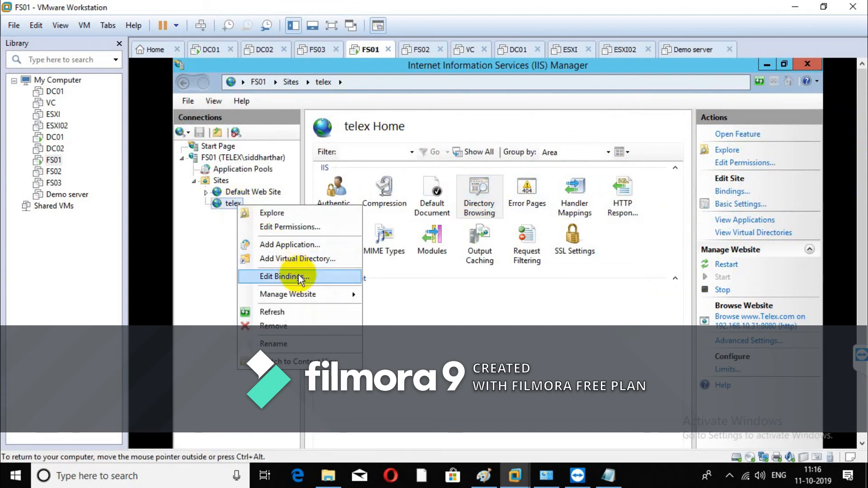
mouse_move(310, 295)
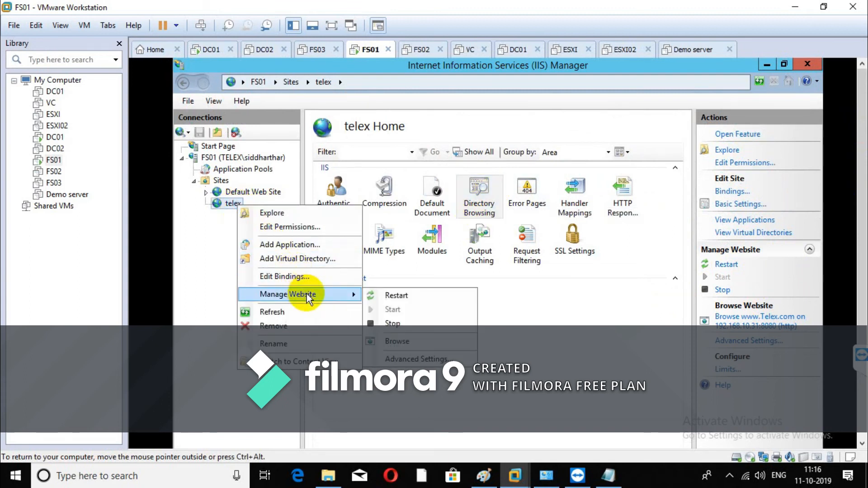
click(412, 341)
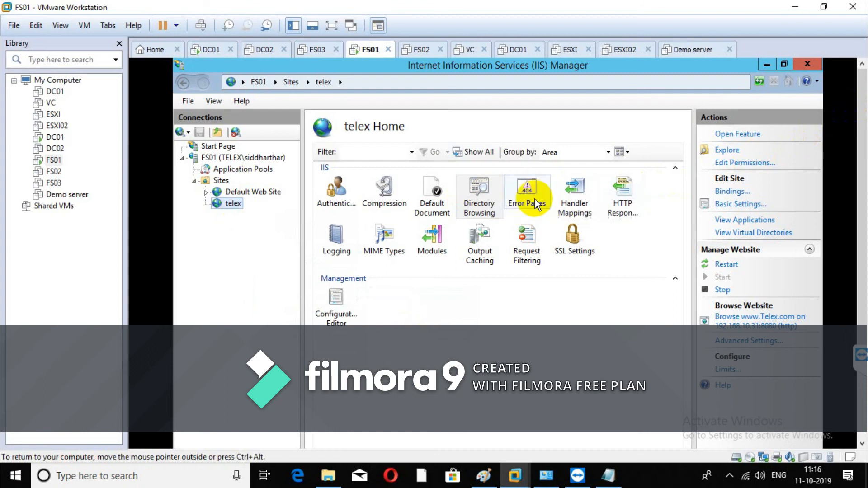
click(759, 220)
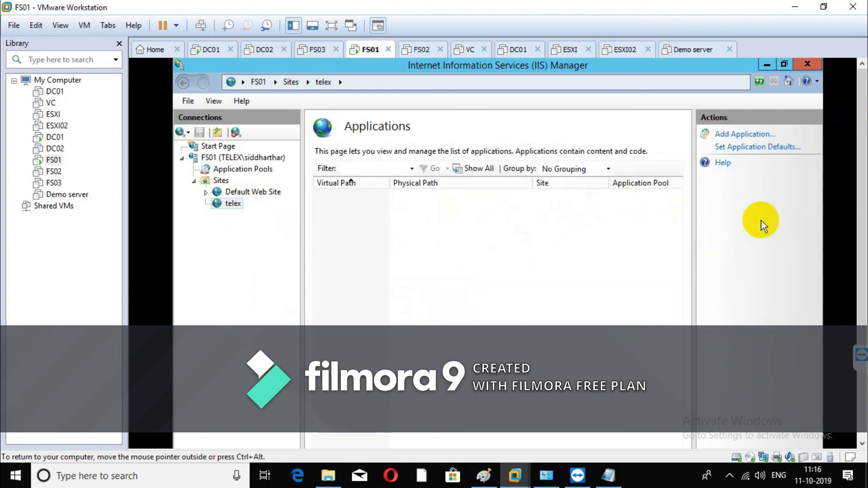
right_click(242, 204)
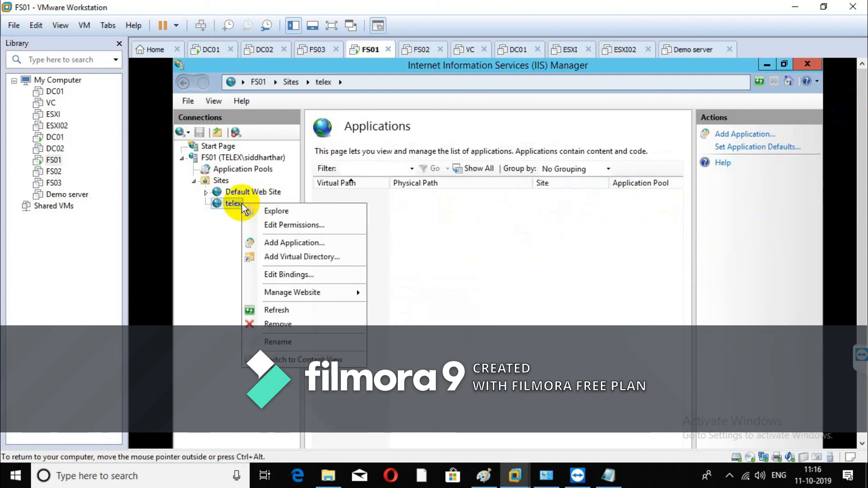
mouse_move(351, 292)
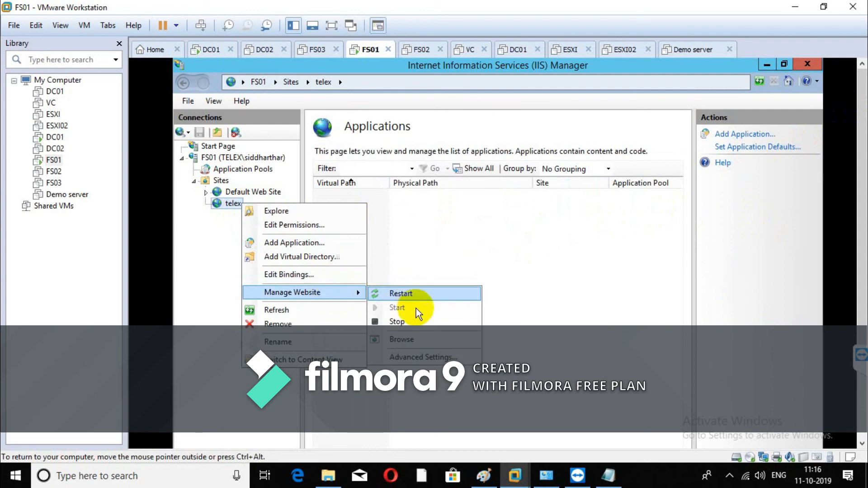
click(413, 339)
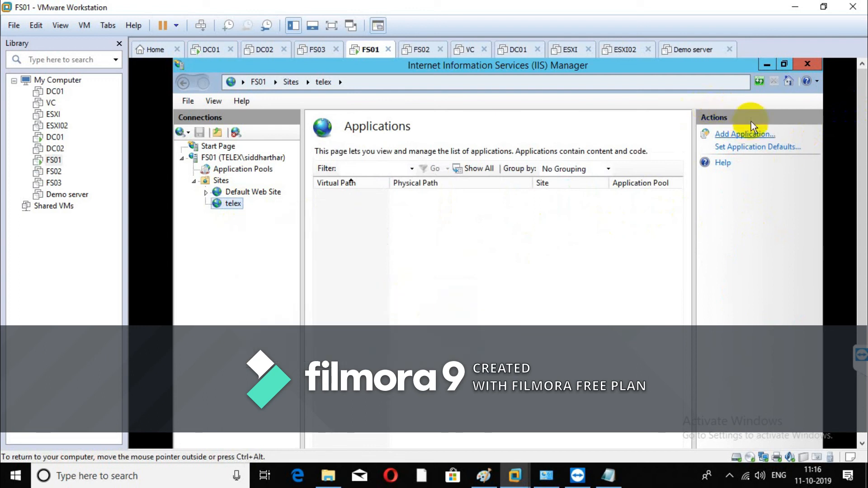
click(767, 64)
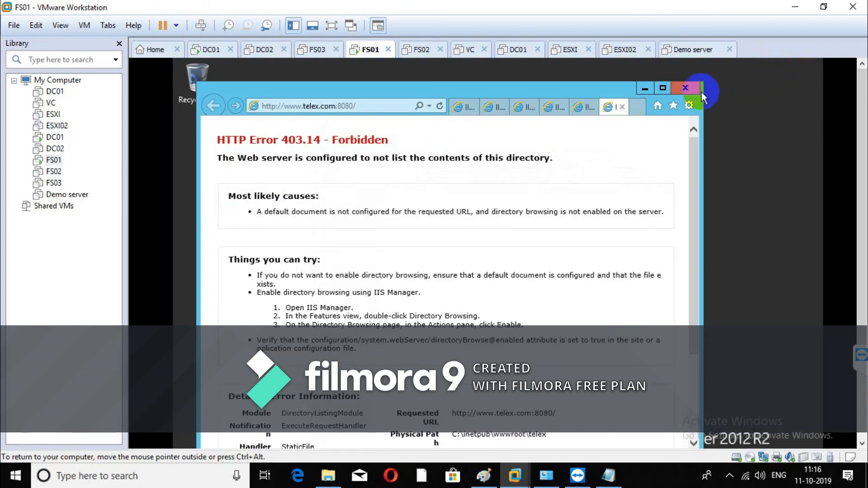
Maximize Internet Explorer and close its 403.14 Forbidden error tabs one by one.
click(664, 86)
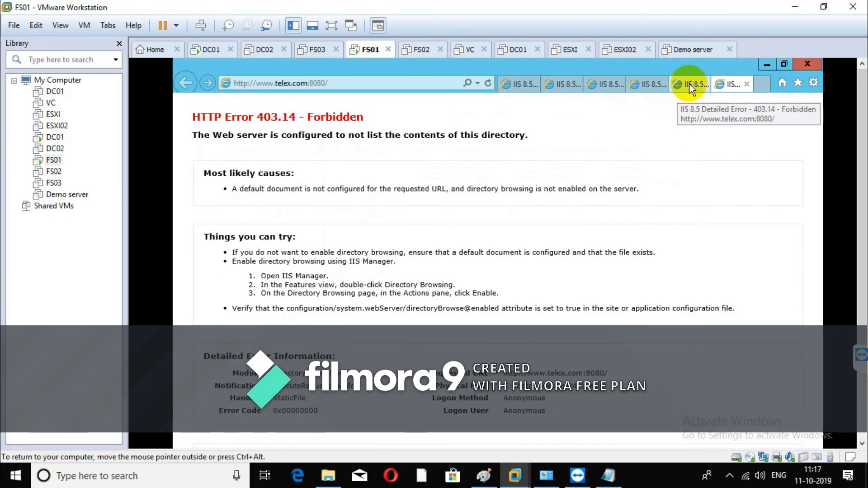
click(701, 85)
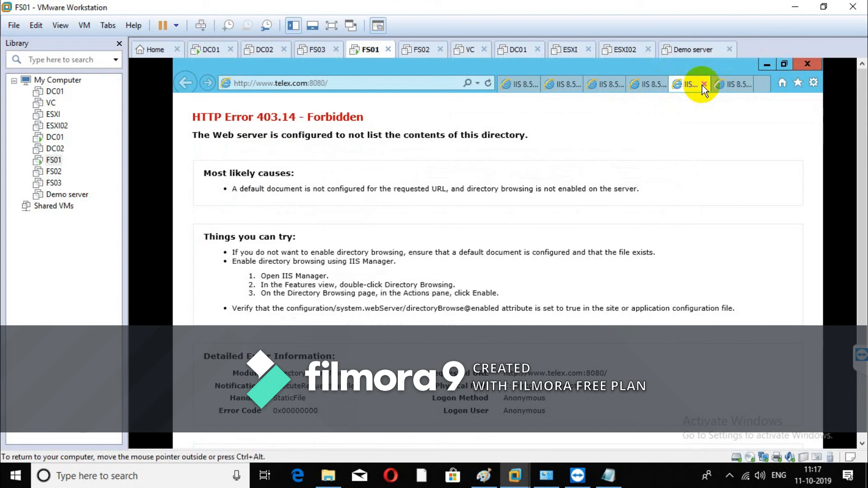
click(744, 89)
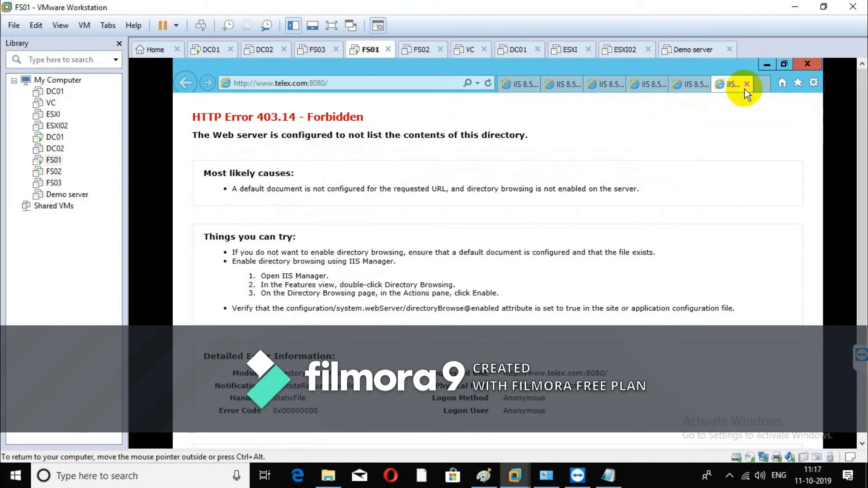
click(745, 87)
click(746, 87)
click(746, 87)
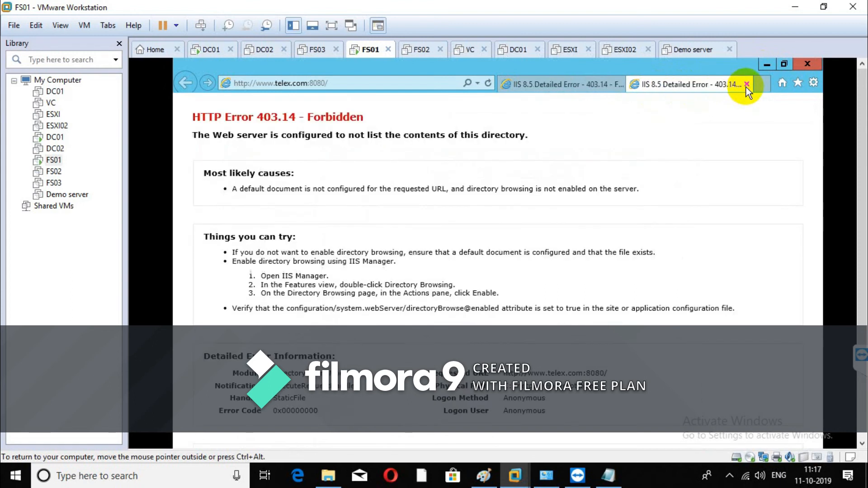
click(745, 87)
click(746, 86)
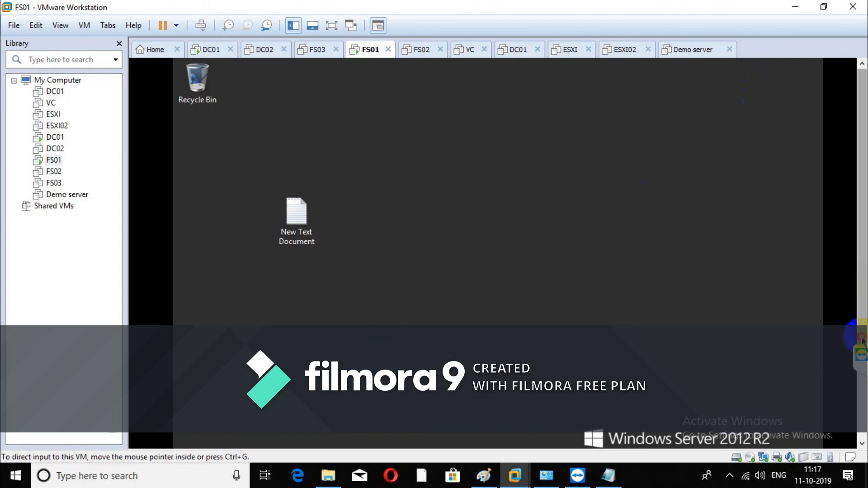
click(181, 437)
click(326, 281)
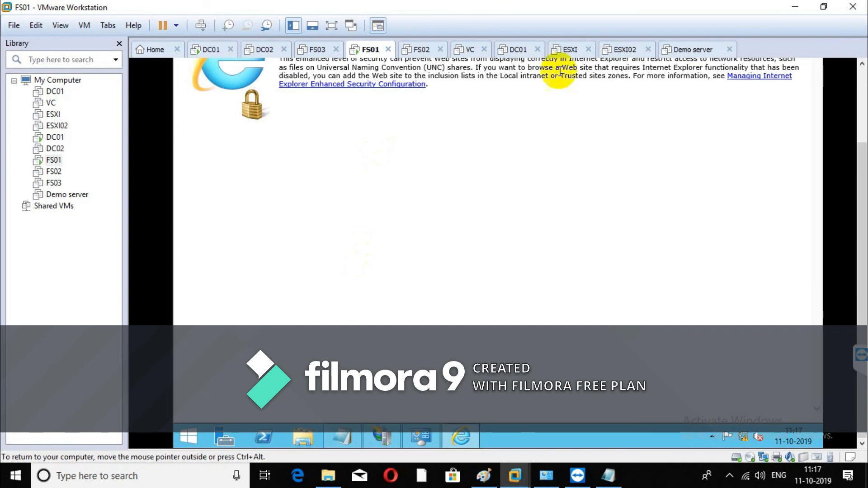
click(378, 83)
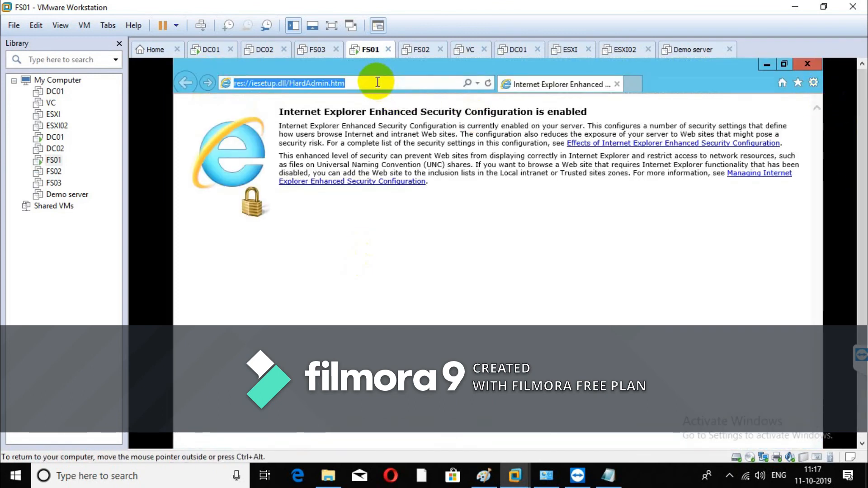
text(www)
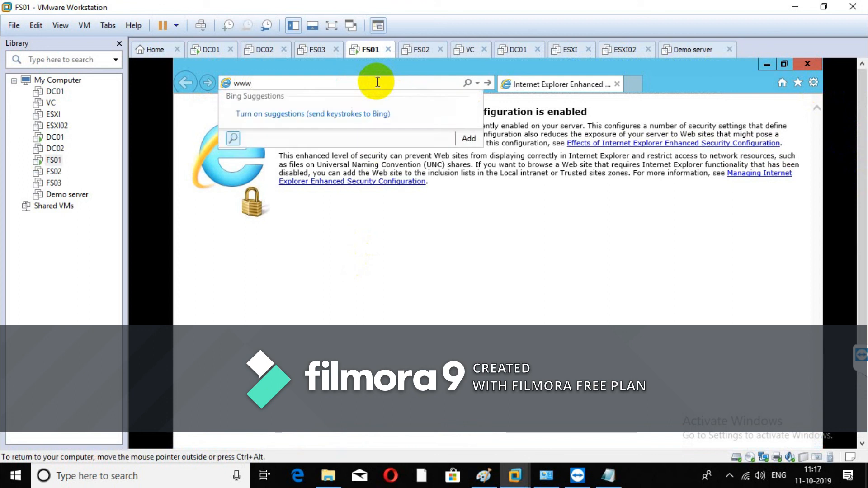
text(.)
text(test)
key(BackSpace)
key(BackSpace)
key(BackSpace)
text(elex.com)
key(Return)
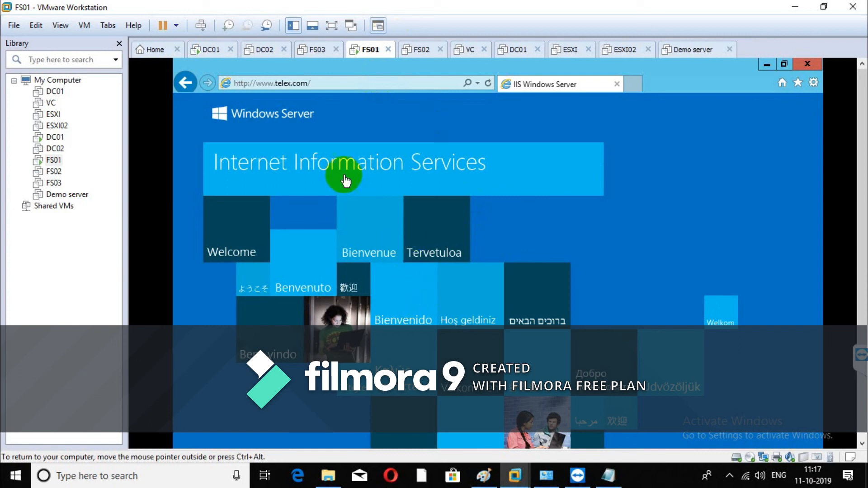
click(329, 83)
drag(862, 201, 865, 334)
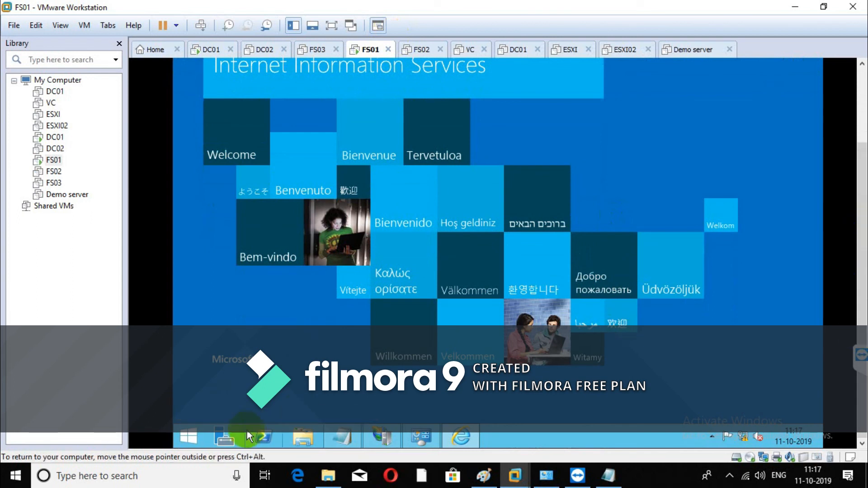
click(383, 437)
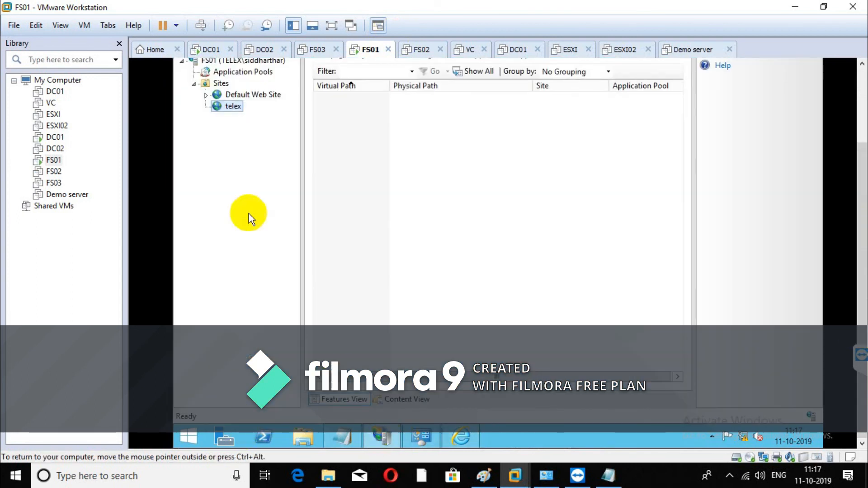
right_click(232, 108)
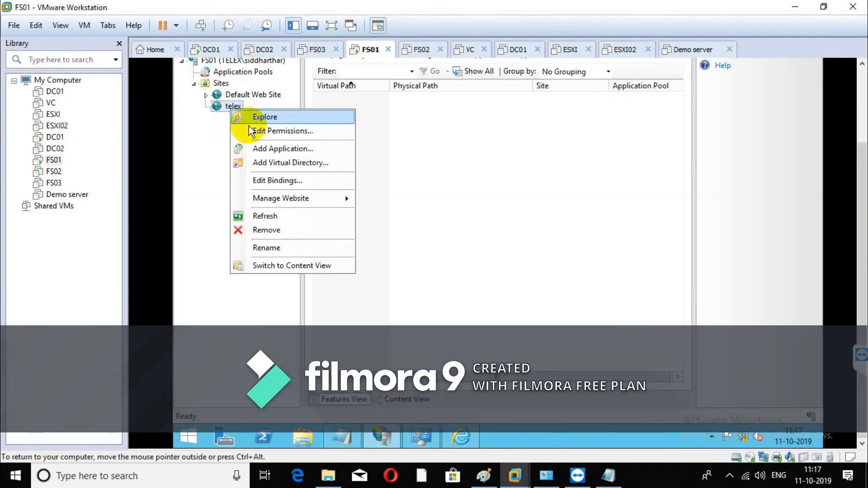
mouse_move(300, 202)
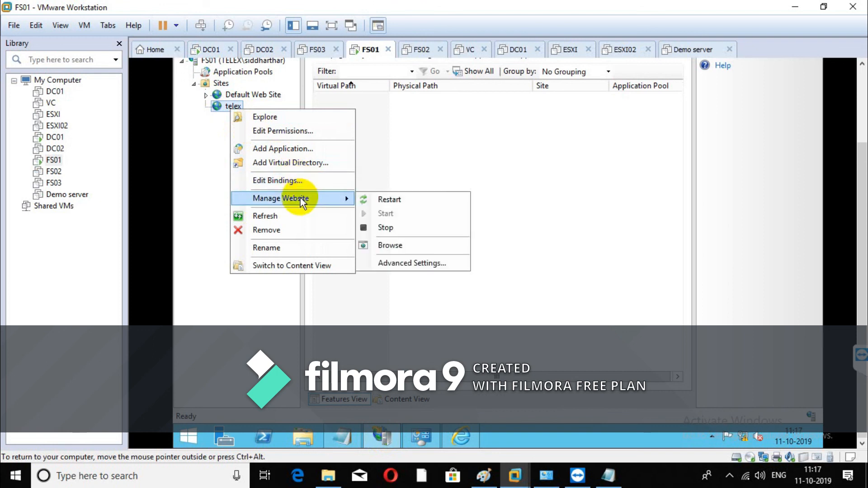
click(404, 267)
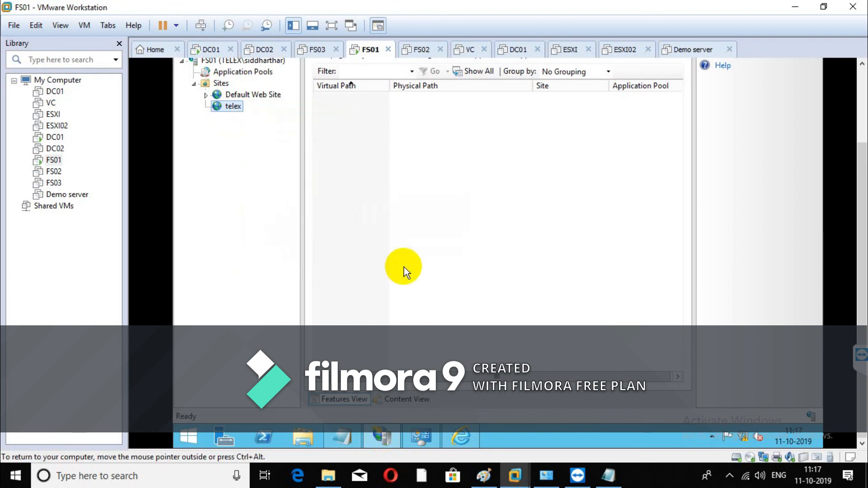
drag(856, 188, 859, 147)
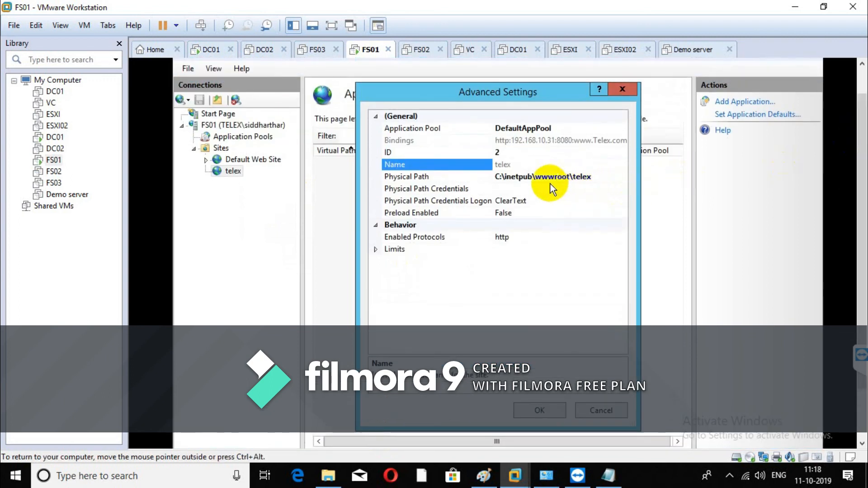
click(621, 90)
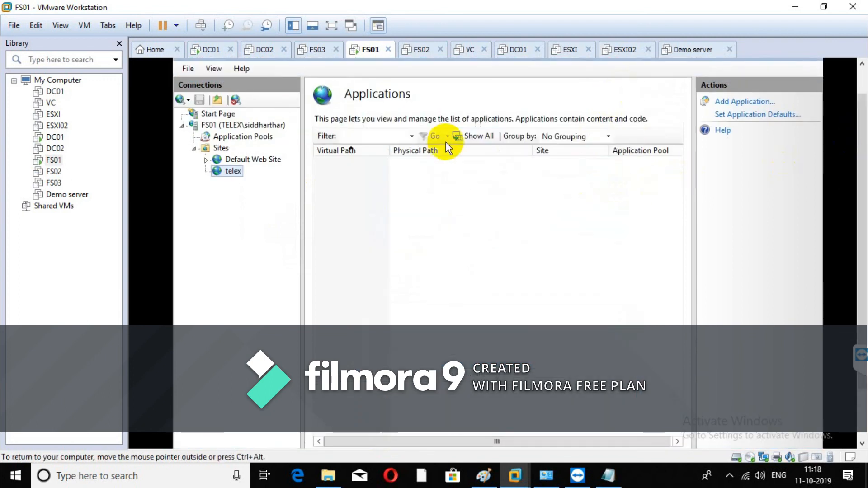
right_click(237, 172)
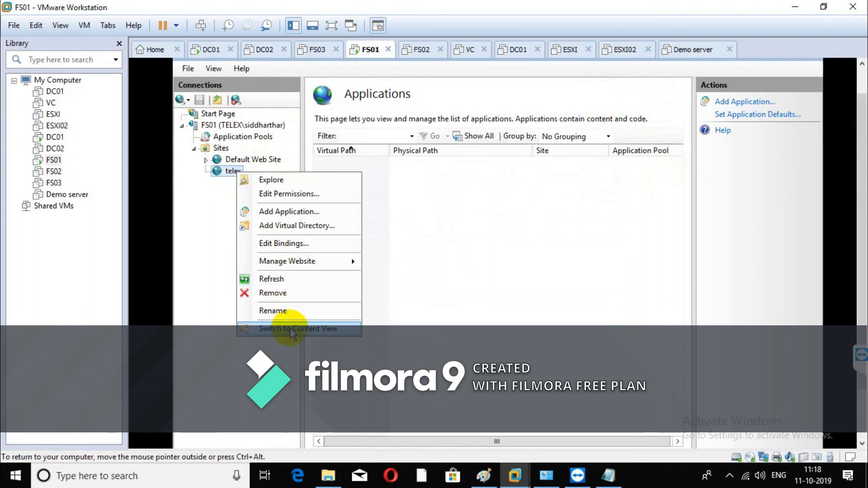
mouse_move(294, 263)
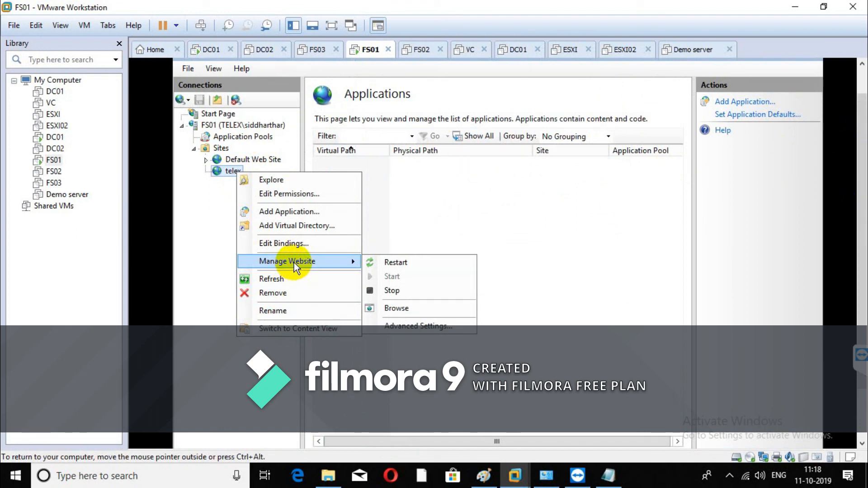
click(286, 329)
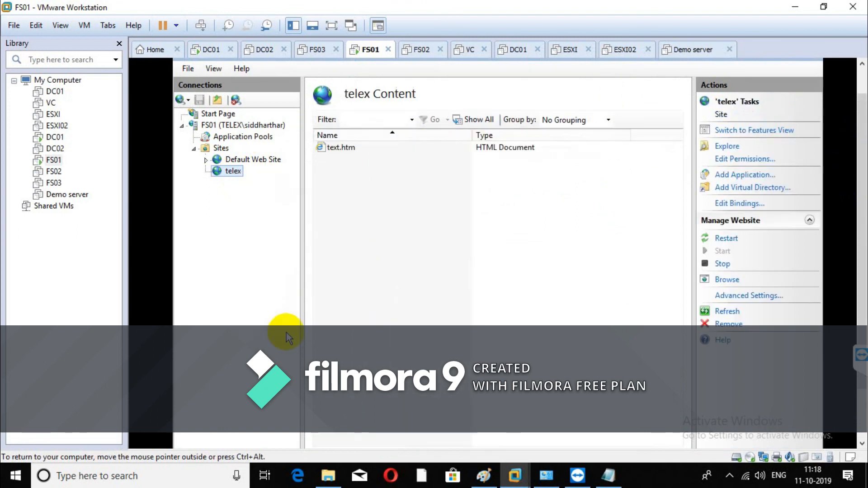
double_click(352, 150)
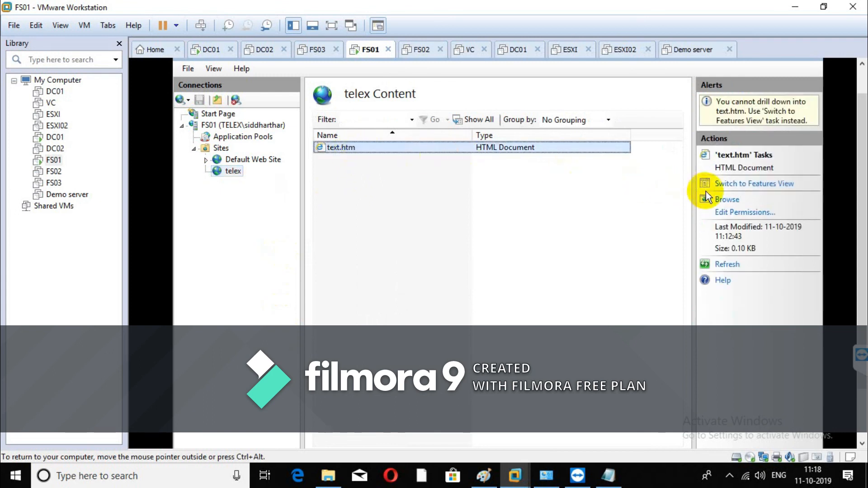
click(763, 211)
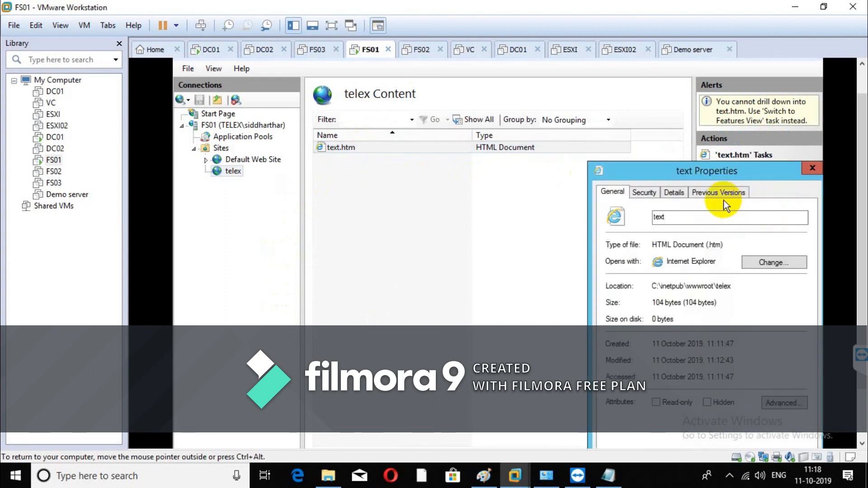
click(812, 168)
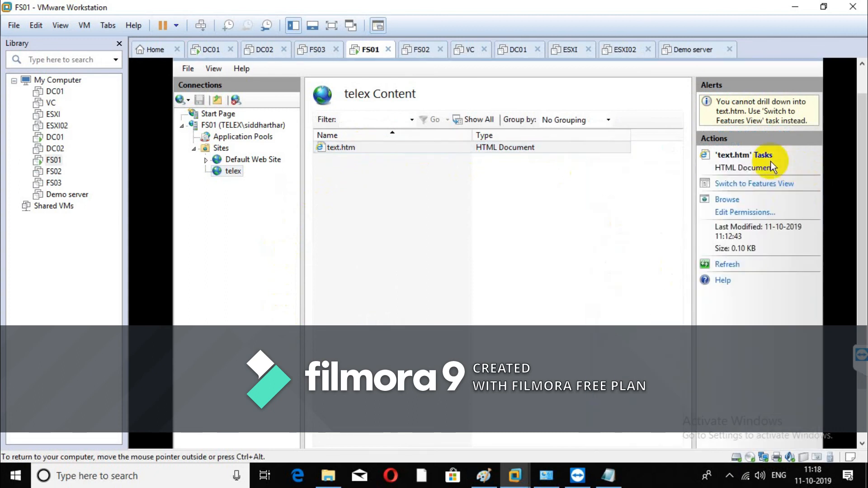
click(484, 120)
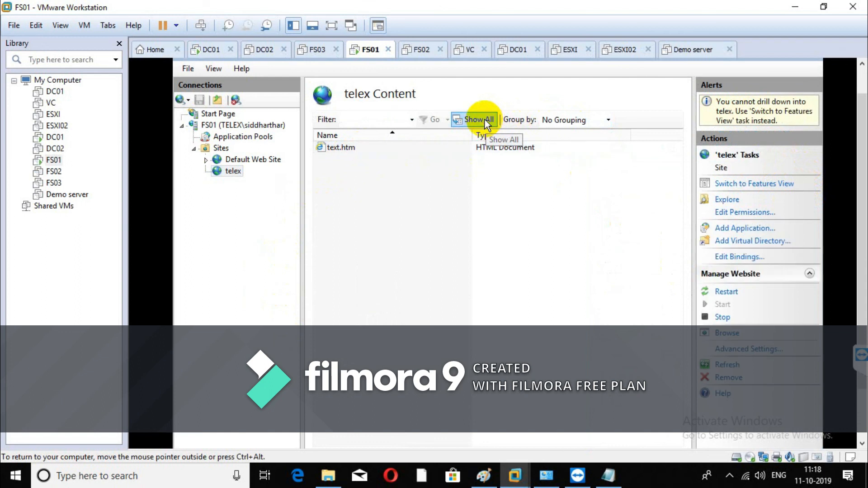
click(343, 144)
right_click(344, 147)
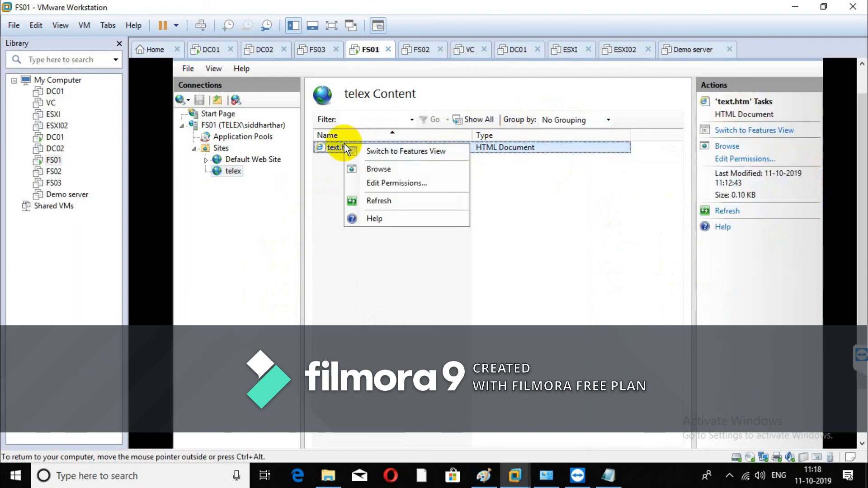
click(381, 171)
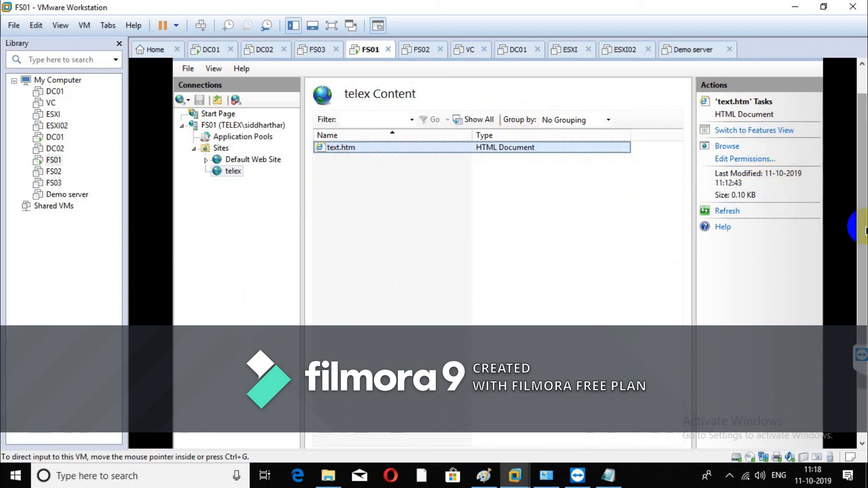
click(861, 142)
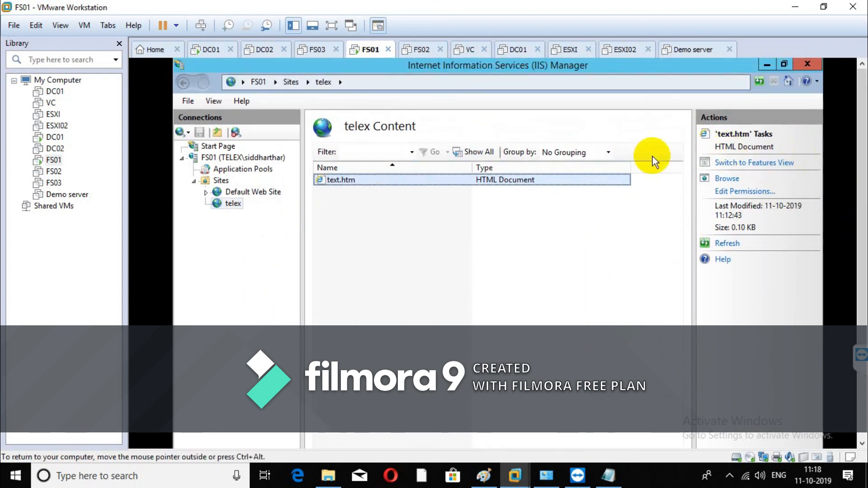
right_click(405, 184)
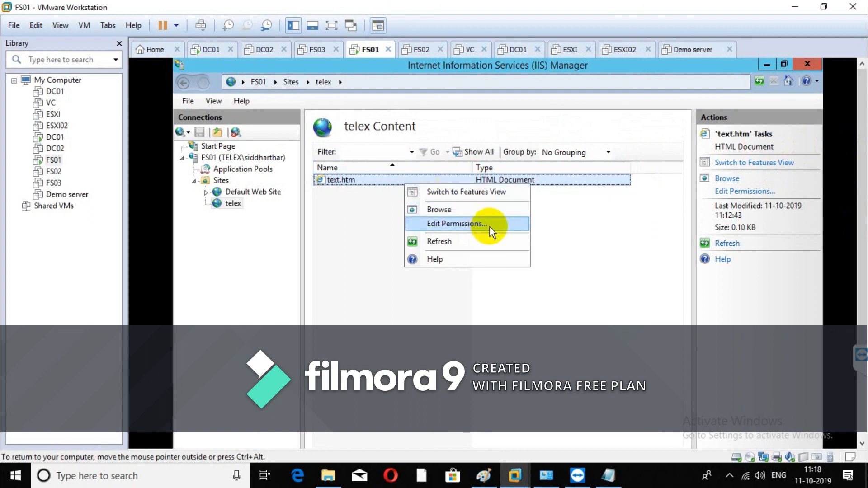
click(462, 243)
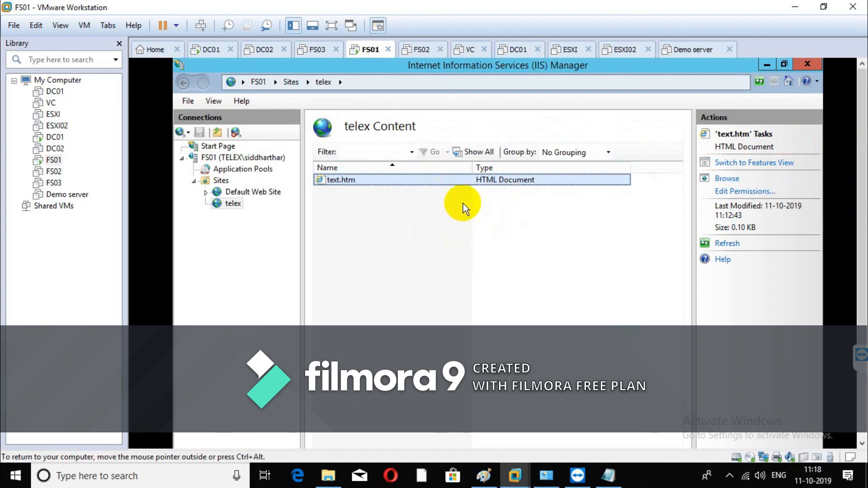
right_click(234, 204)
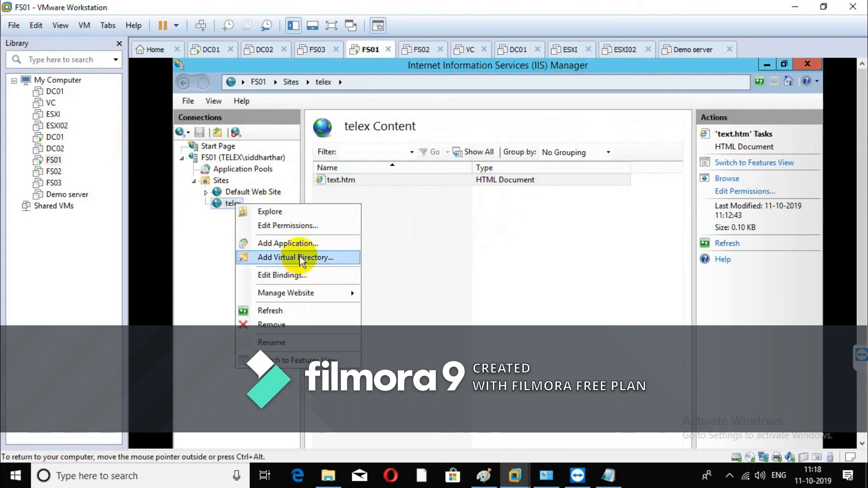
click(303, 244)
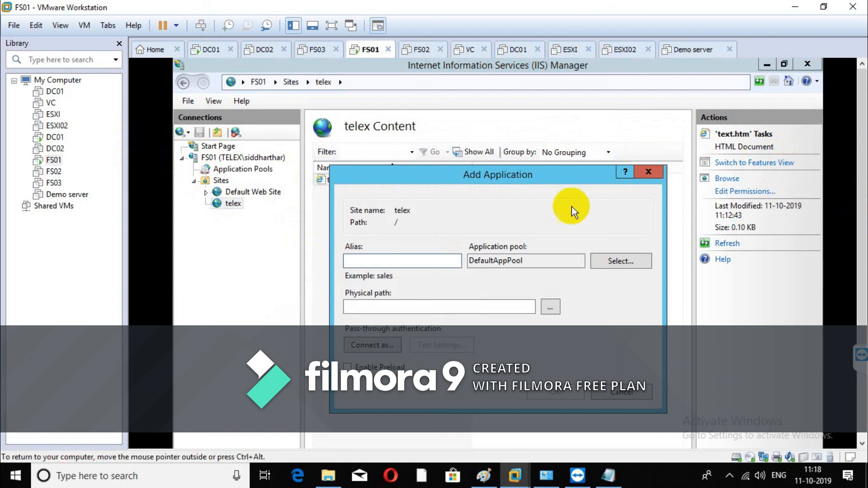
click(655, 174)
right_click(233, 202)
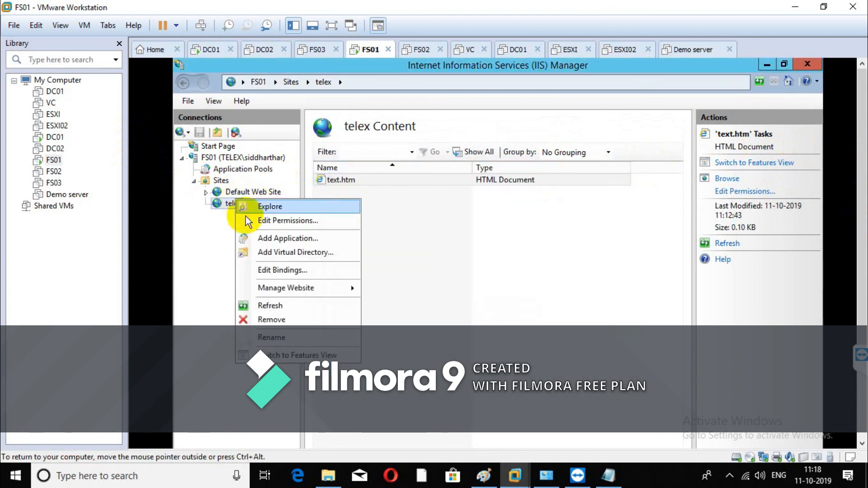
mouse_move(276, 288)
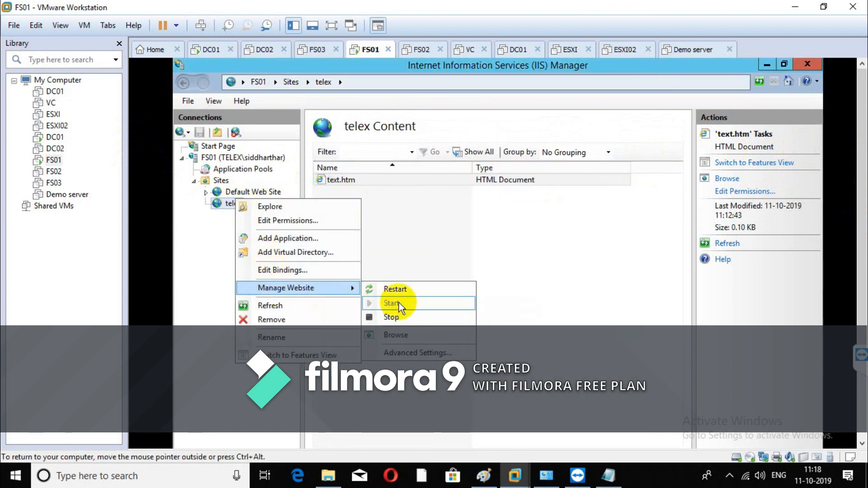
click(404, 335)
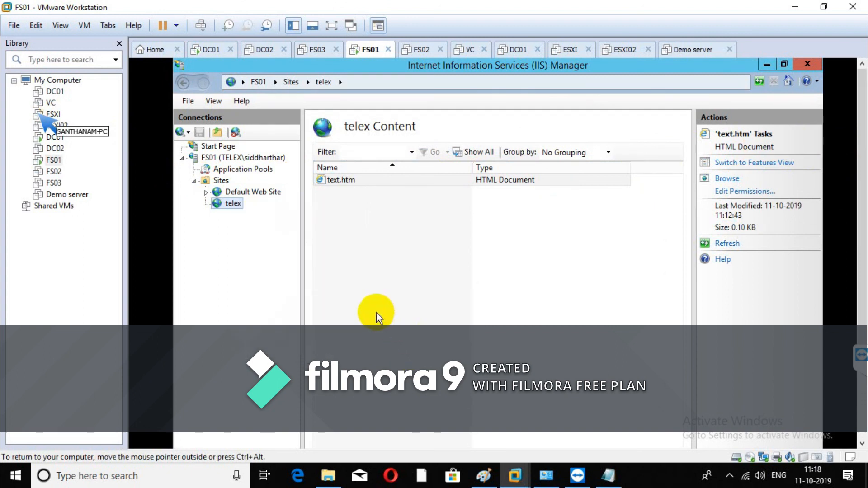
click(767, 66)
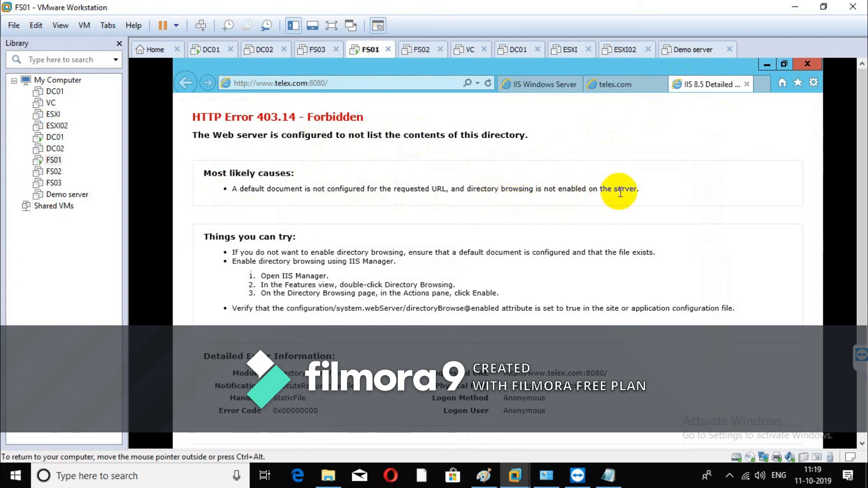
Close Internet Explorer and all its tabs, leaving the FS01 desktop visible.
click(804, 68)
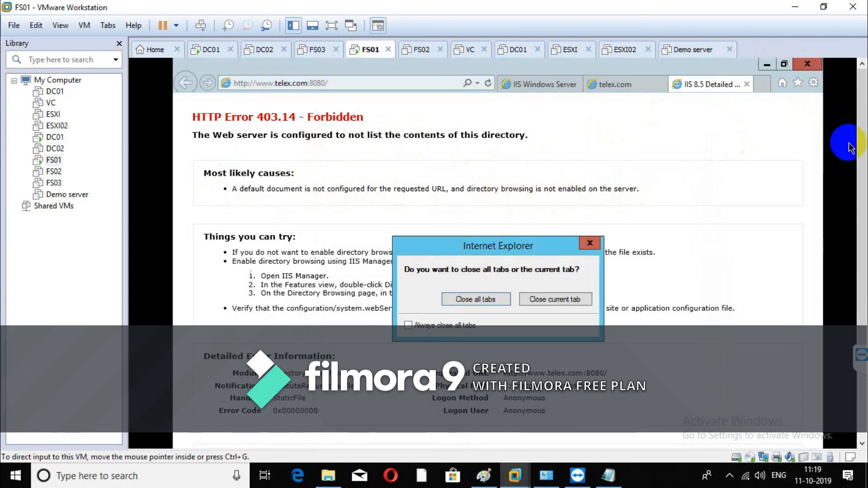
click(465, 297)
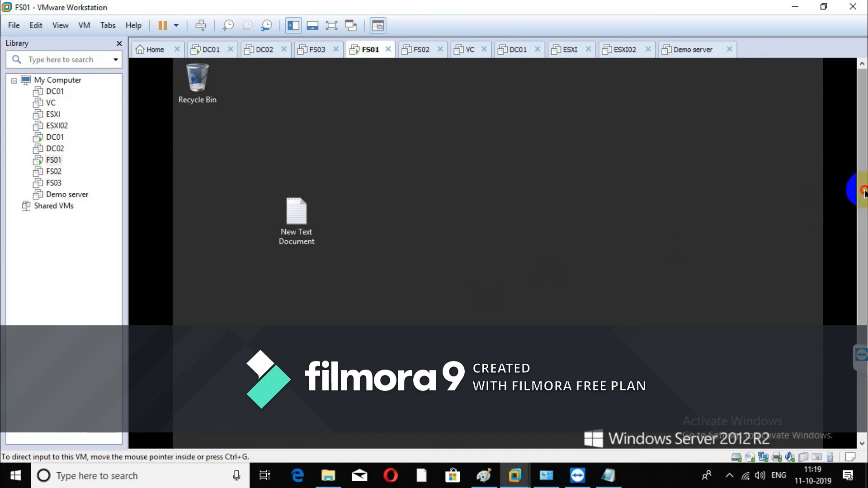
Restore IIS Manager and switch the telex site to Features View.
click(383, 438)
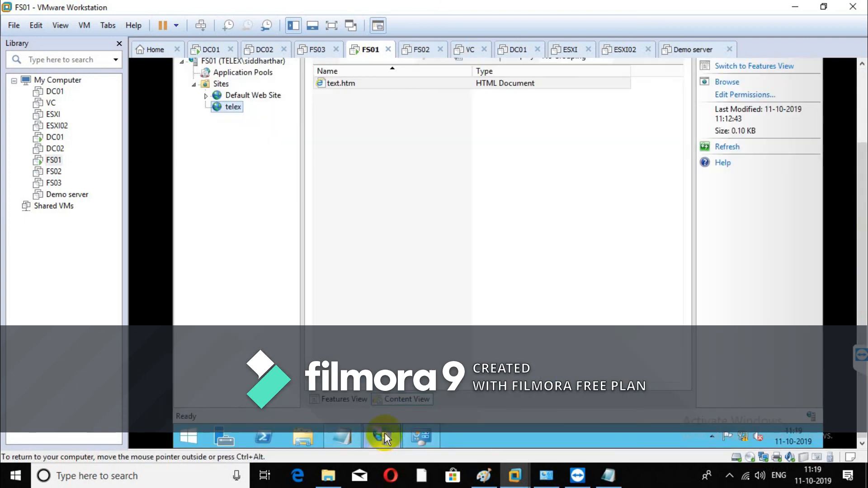
right_click(234, 108)
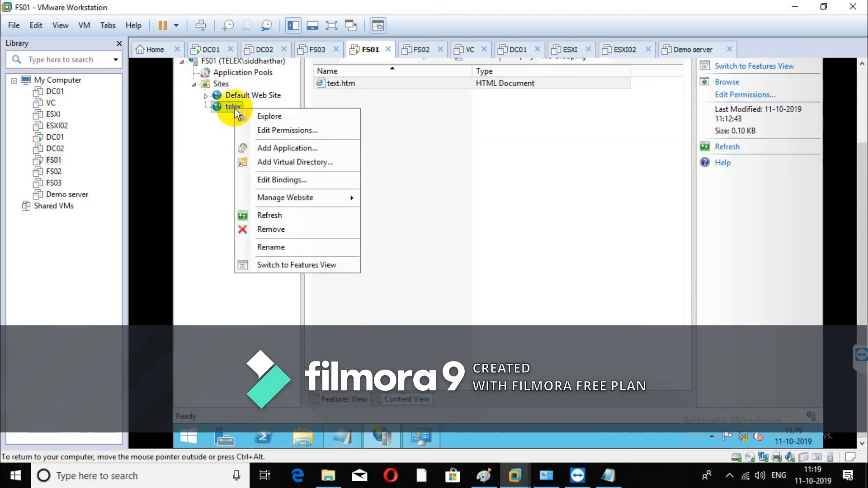
click(497, 221)
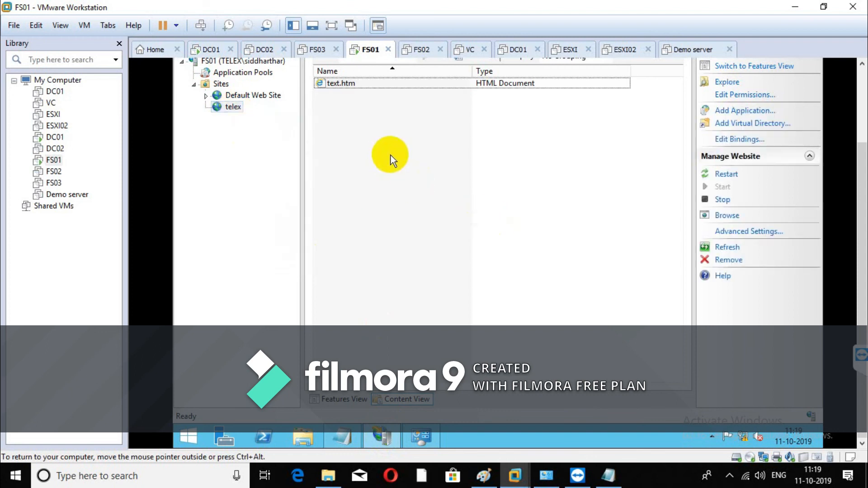
click(229, 109)
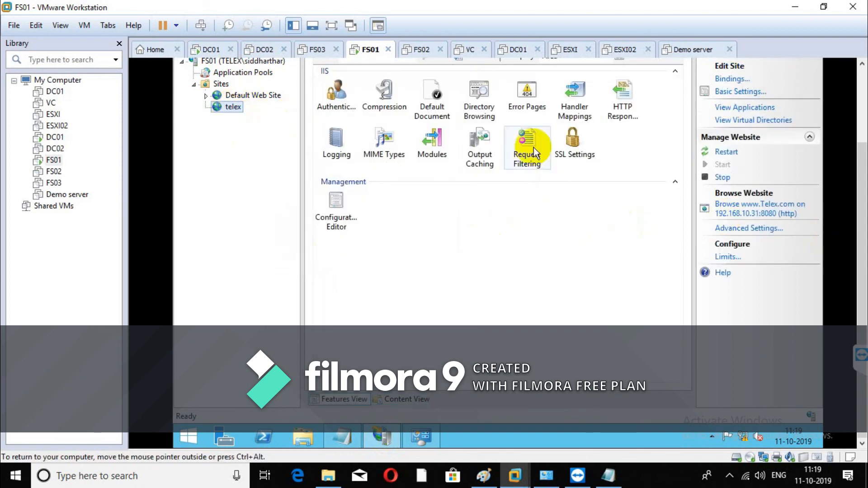
click(483, 102)
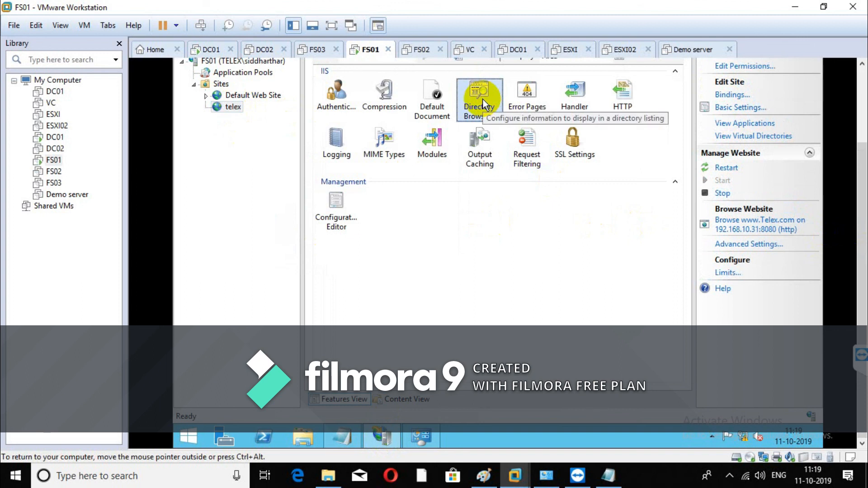
Review telex's Basic and Advanced Settings without changes, then open its Directory Browsing page.
click(740, 109)
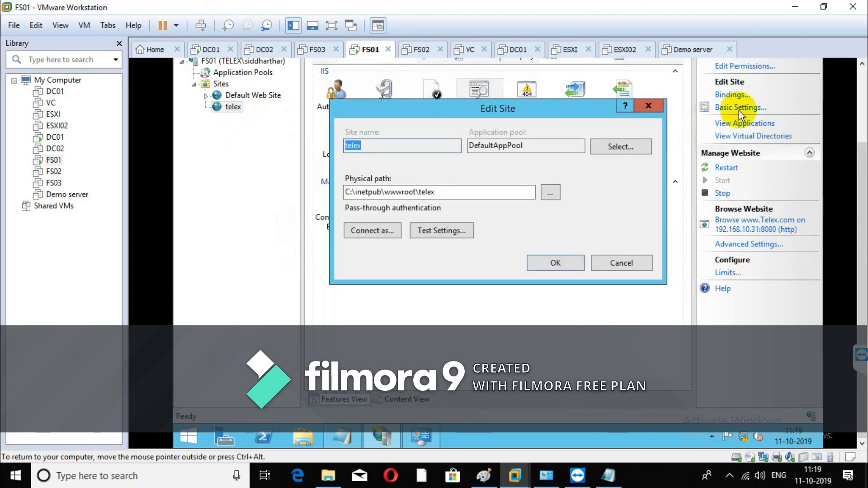
click(648, 106)
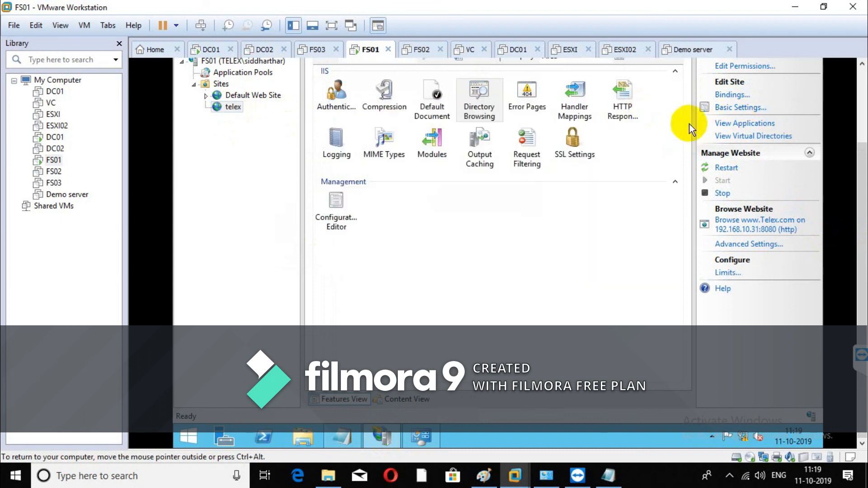
click(749, 243)
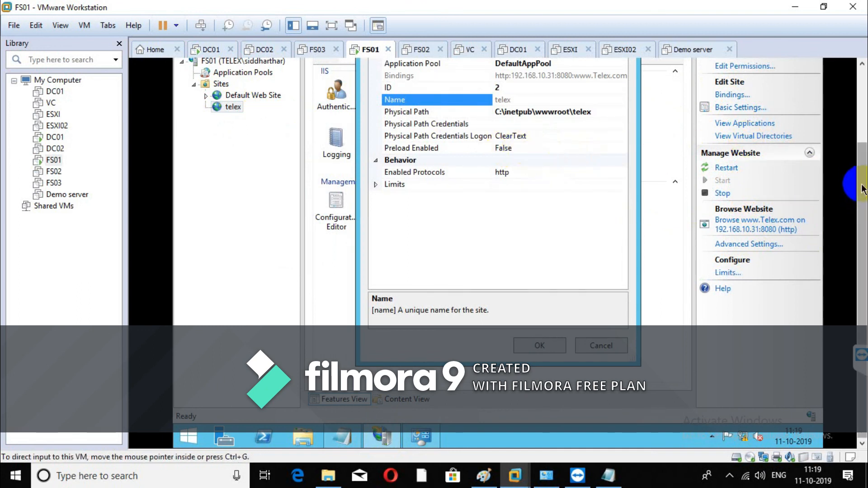
drag(863, 186, 863, 143)
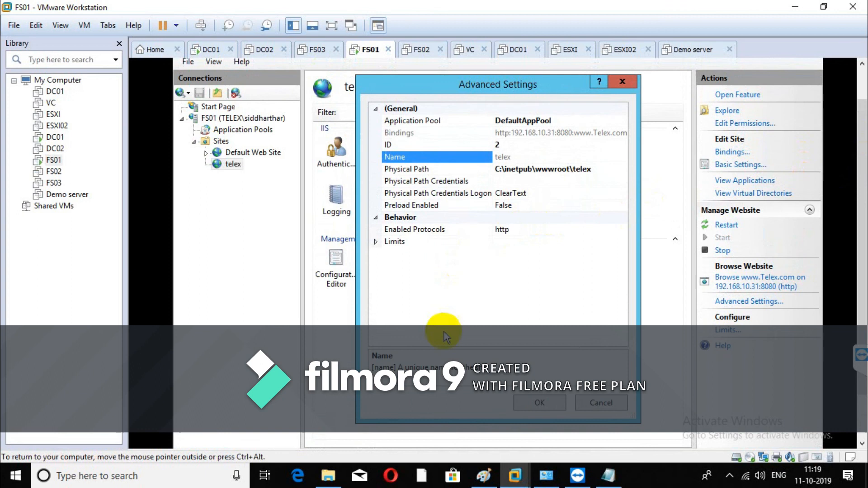
click(559, 412)
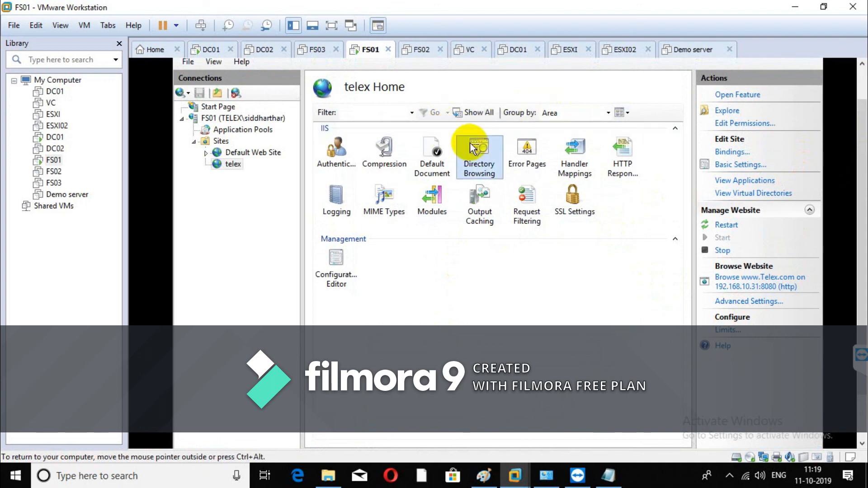
double_click(490, 159)
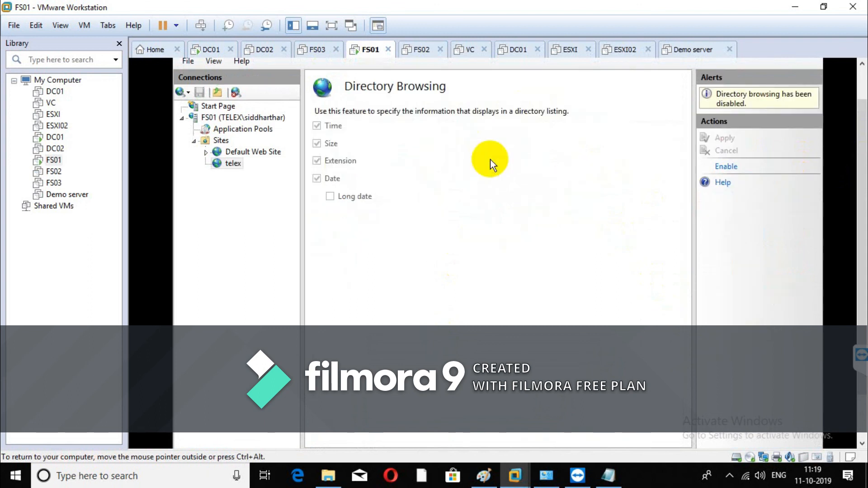
click(731, 166)
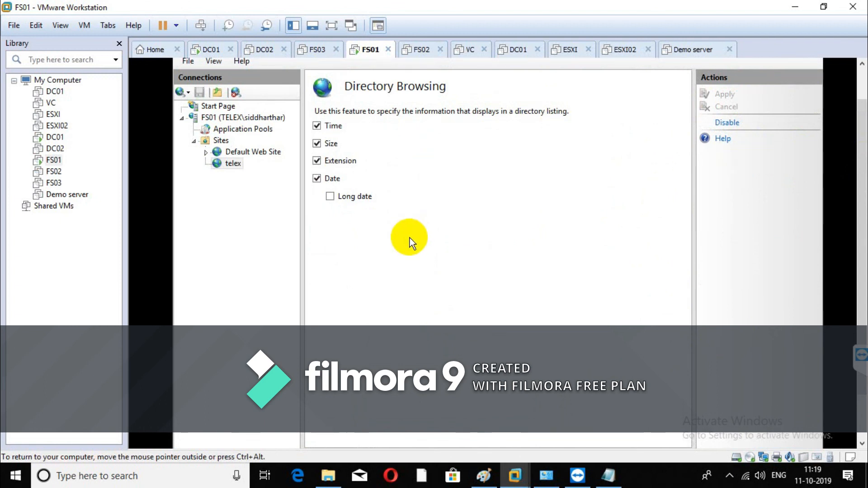
right_click(237, 165)
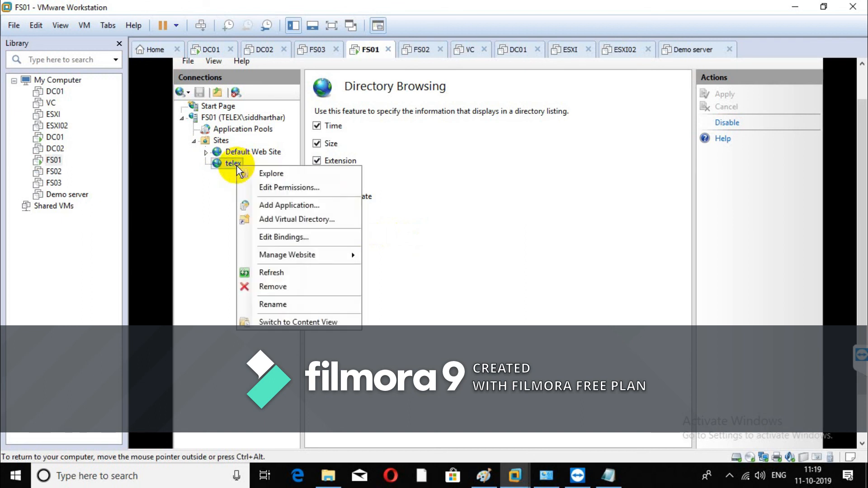
mouse_move(313, 253)
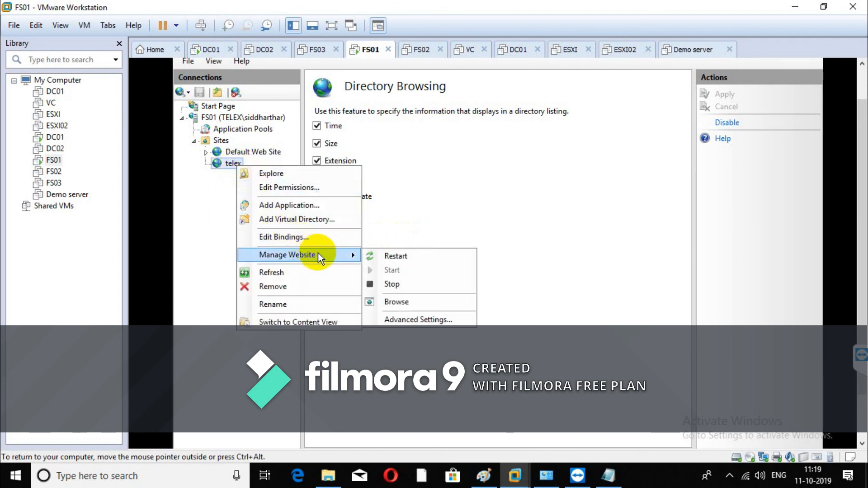
click(446, 301)
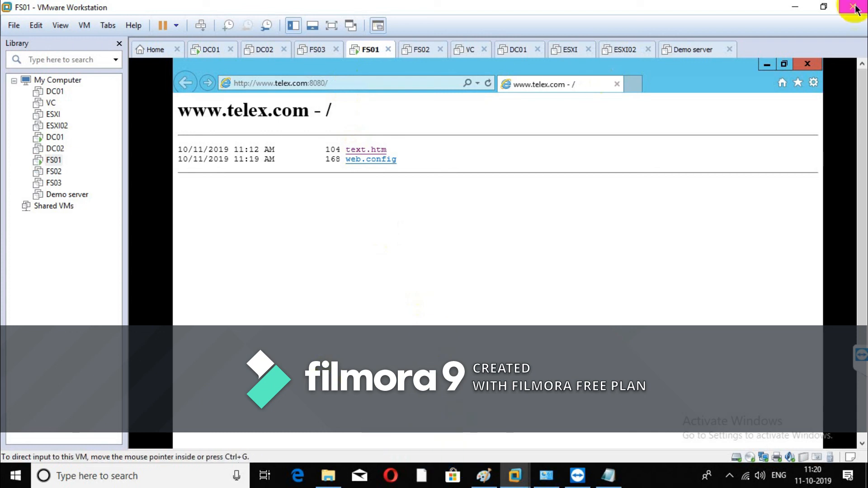
click(798, 11)
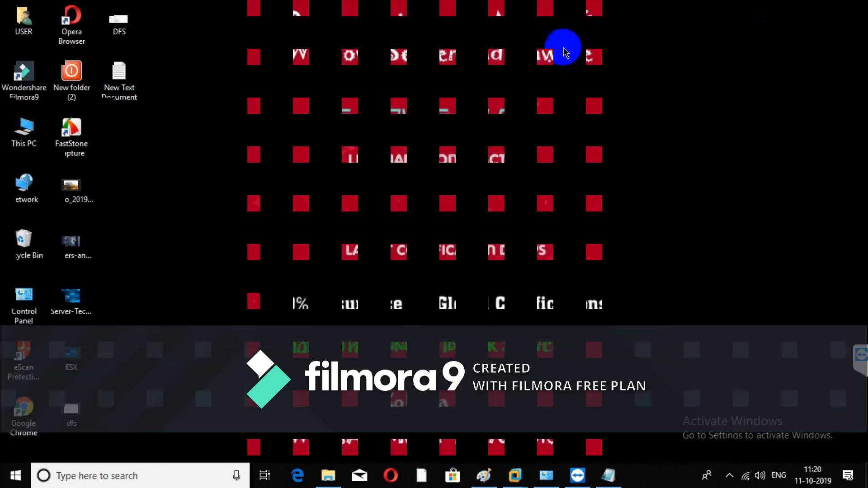